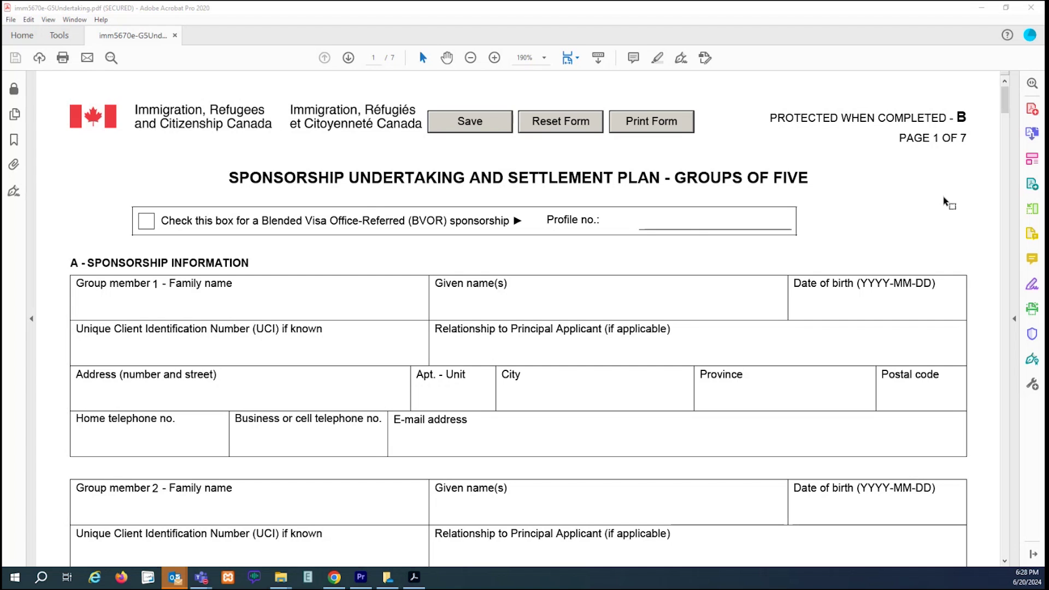
Check the Blended Visa Office-Referred (BVOR) sponsorship box and clear it again.
{"action": "left_click", "coordinate": [146, 223]}
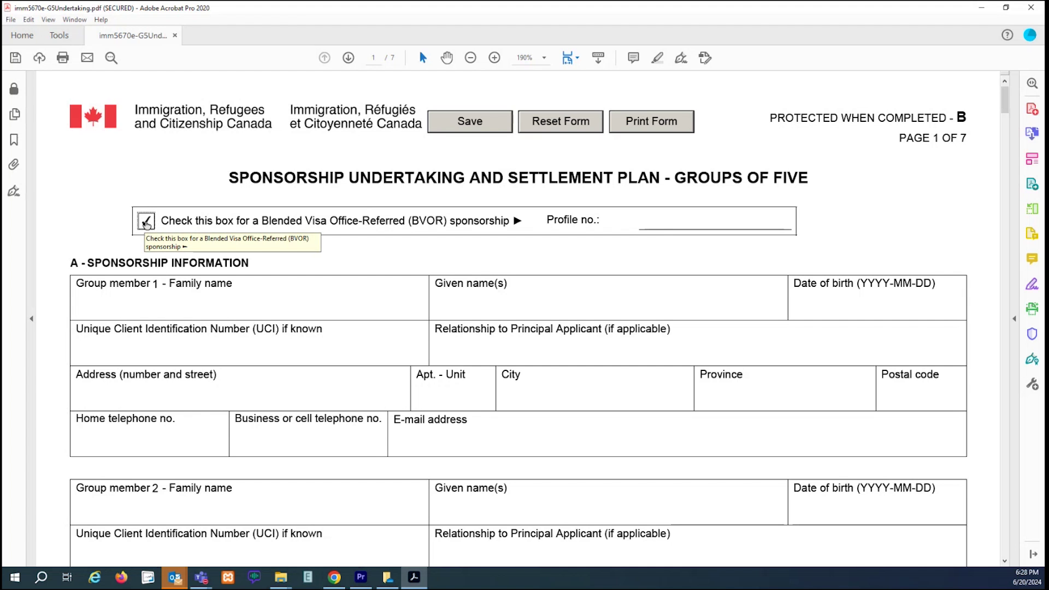
{"action": "left_click", "coordinate": [146, 222]}
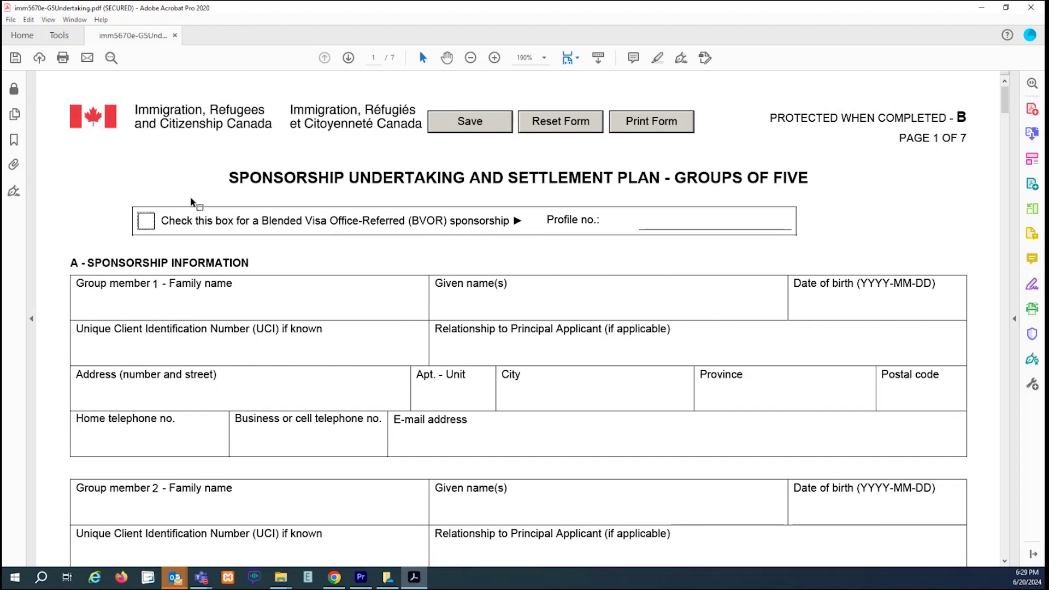
Fill in group member 1's family name and given names, and pick the date of birth from the calendar.
{"action": "scroll", "coordinate": [196, 197], "scroll_direction": "down", "scroll_amount": 4}
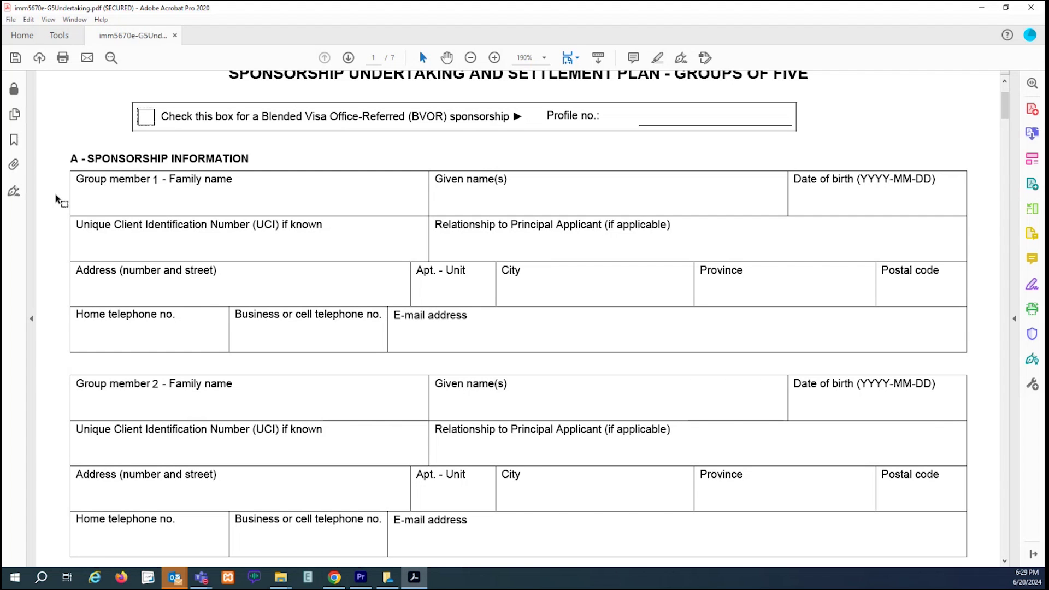
{"action": "left_click", "coordinate": [819, 201]}
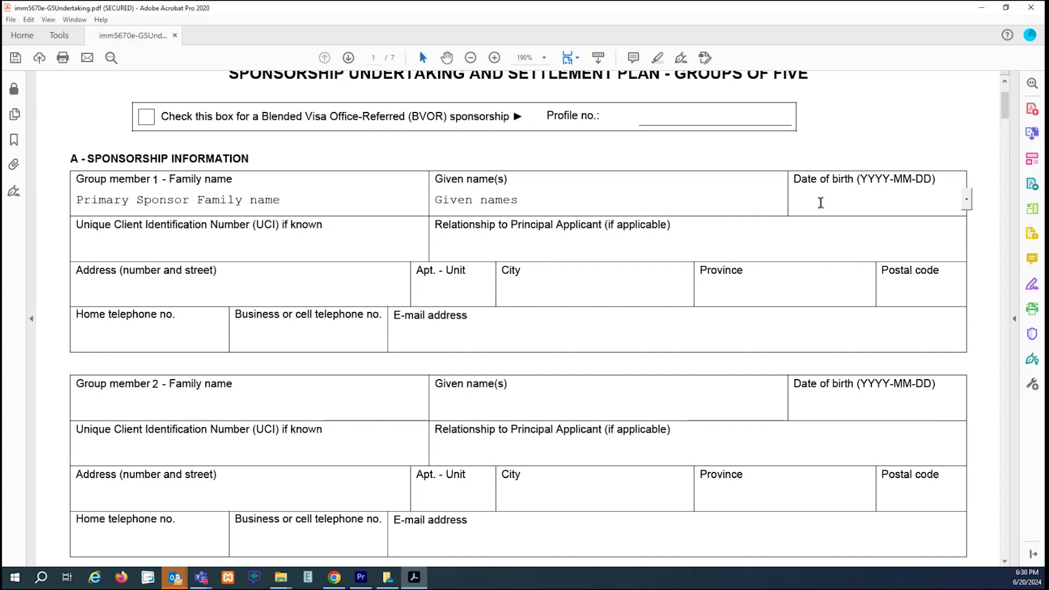
{"action": "left_click", "coordinate": [966, 201]}
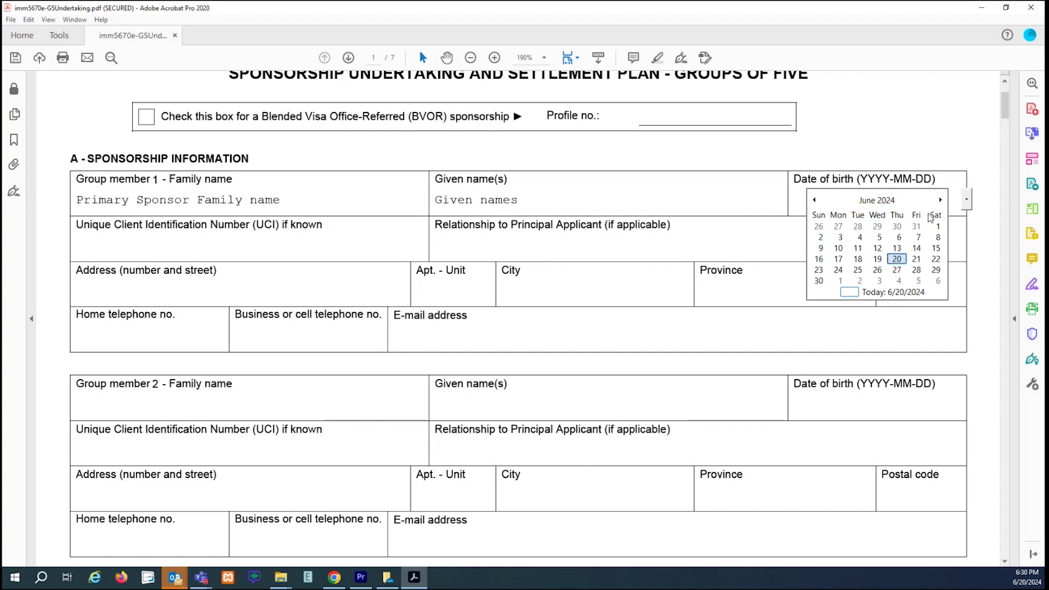
{"action": "left_click", "coordinate": [873, 202]}
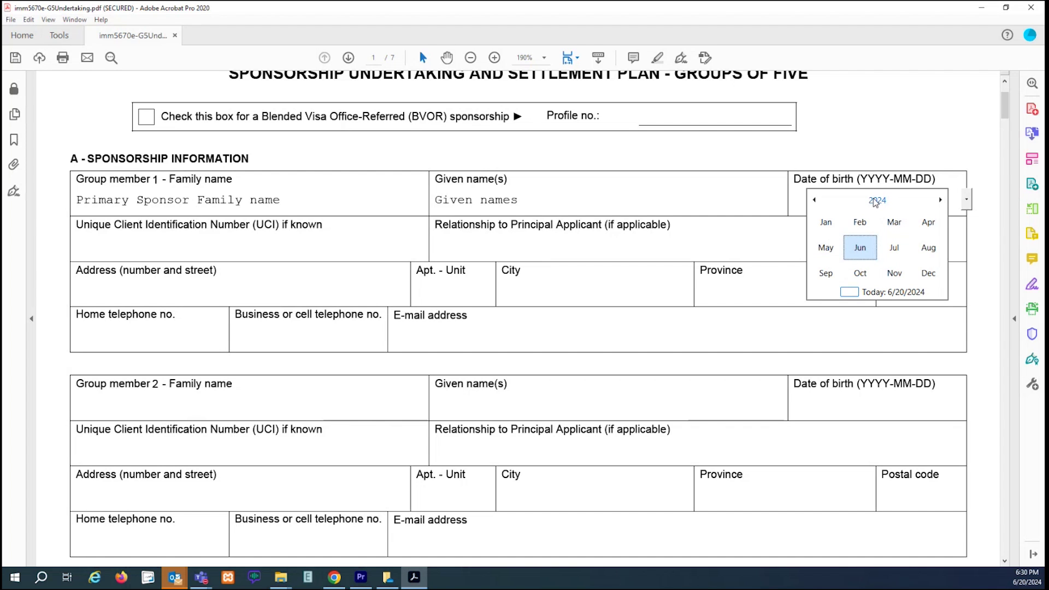
{"action": "left_click", "coordinate": [875, 201]}
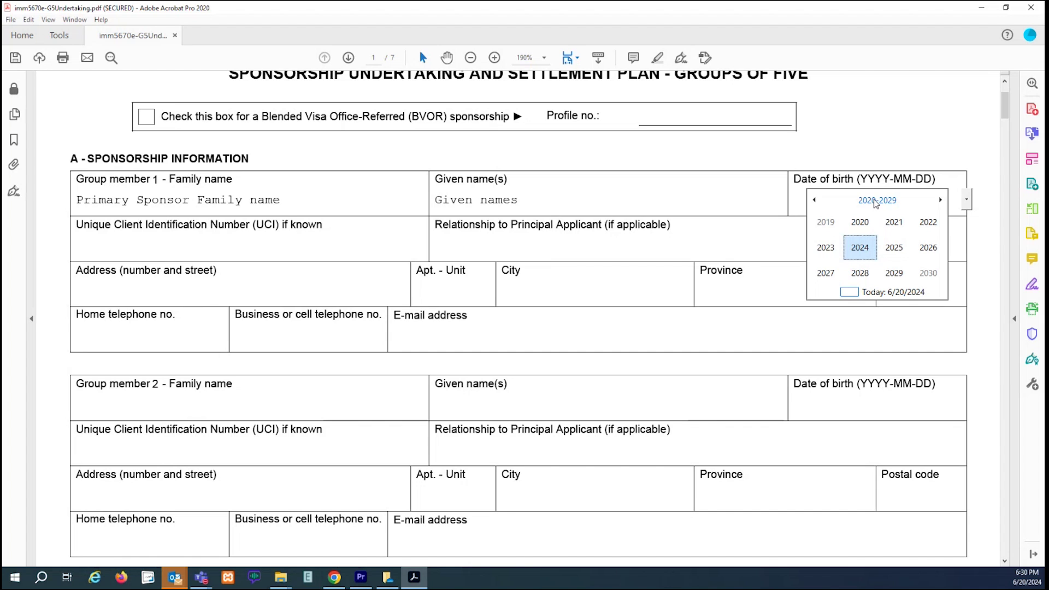
{"action": "left_click", "coordinate": [875, 202]}
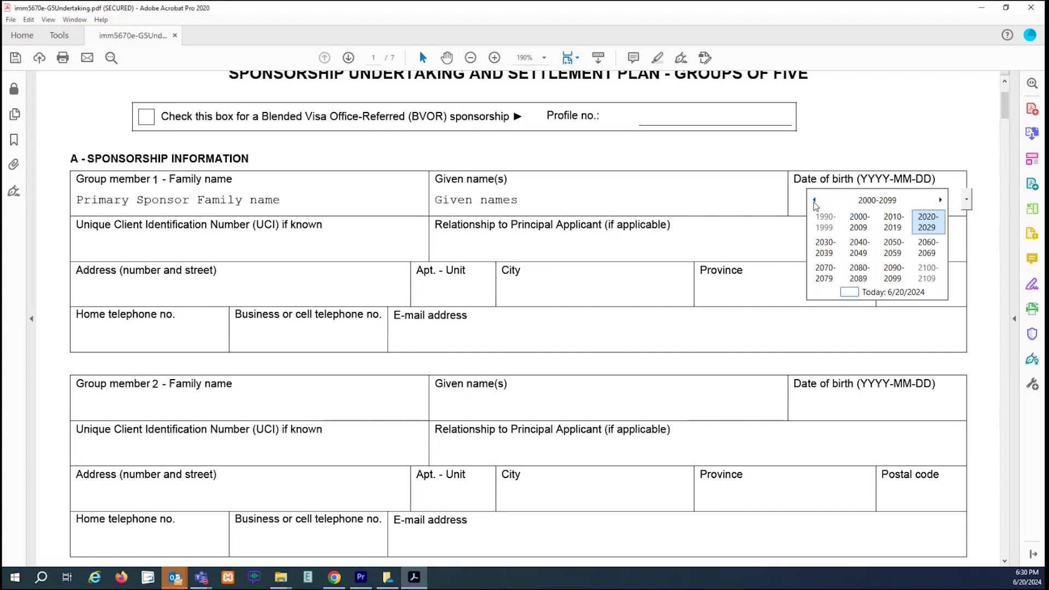
{"action": "left_click", "coordinate": [815, 201]}
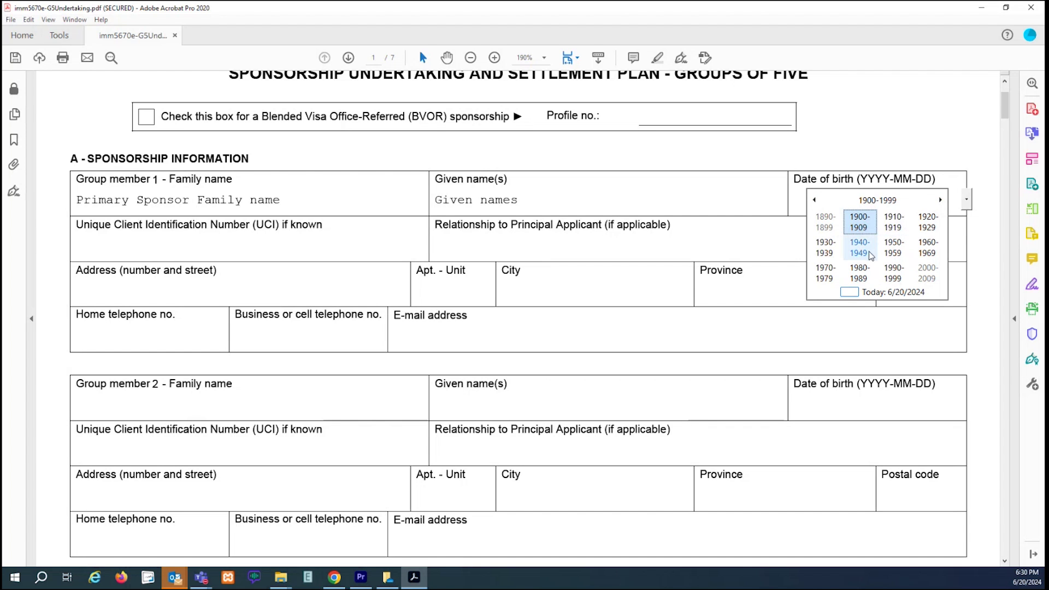
{"action": "left_click", "coordinate": [871, 267]}
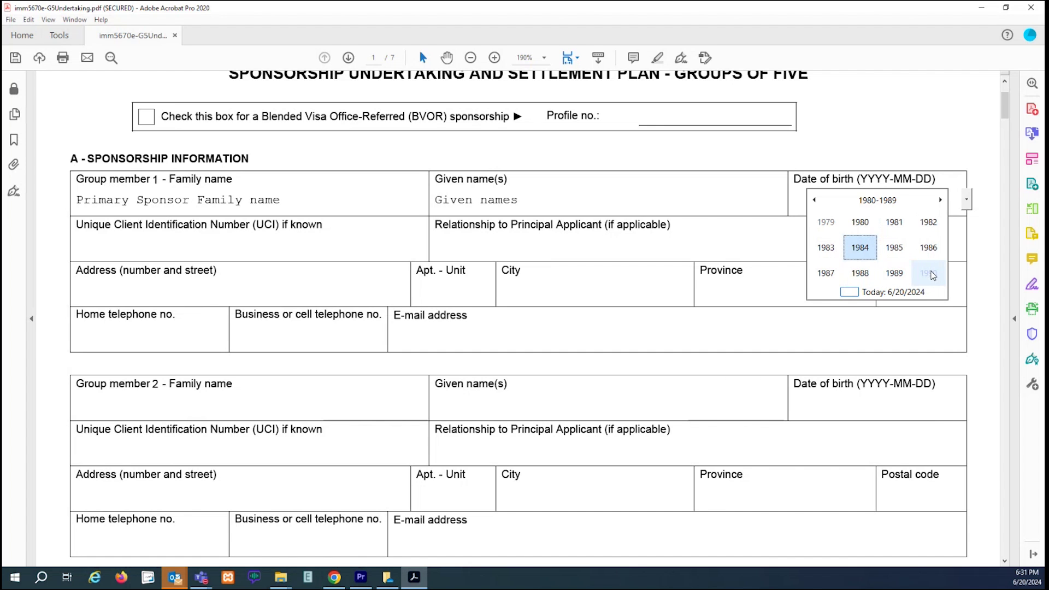
{"action": "left_click", "coordinate": [932, 275]}
{"action": "left_click", "coordinate": [870, 255]}
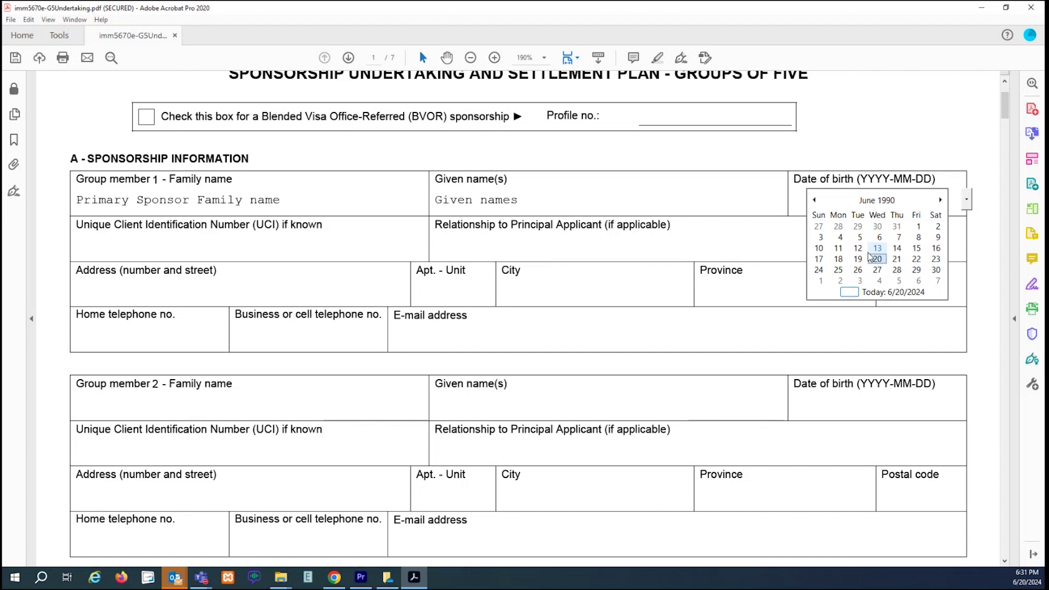
{"action": "left_click", "coordinate": [874, 249]}
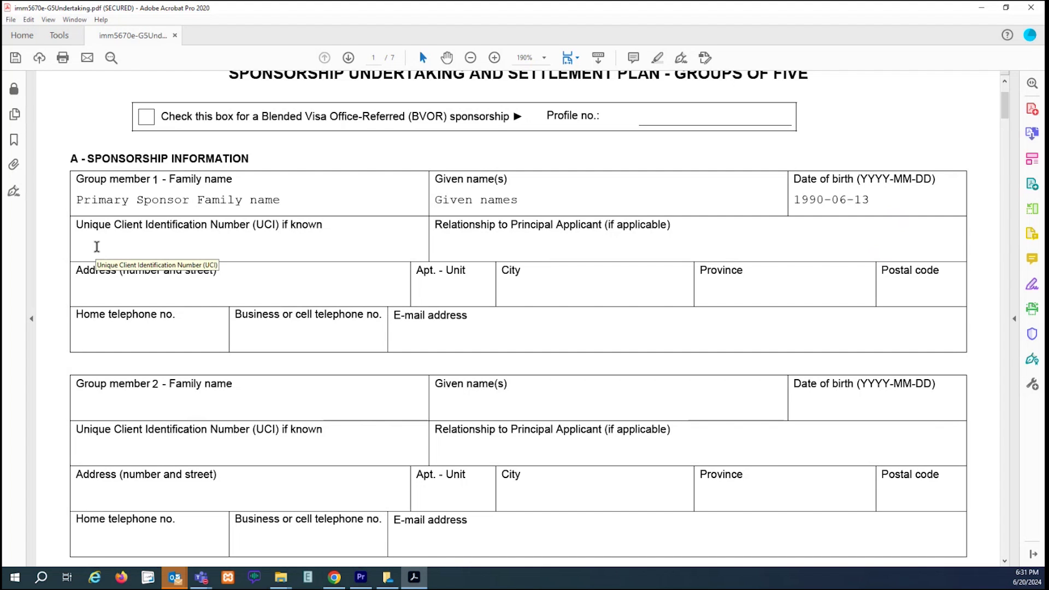
Enter Brother as group member 1's relationship to the Principal Applicant and fill in the address fields.
{"action": "left_click", "coordinate": [536, 248]}
{"action": "type", "text": "Brother"}
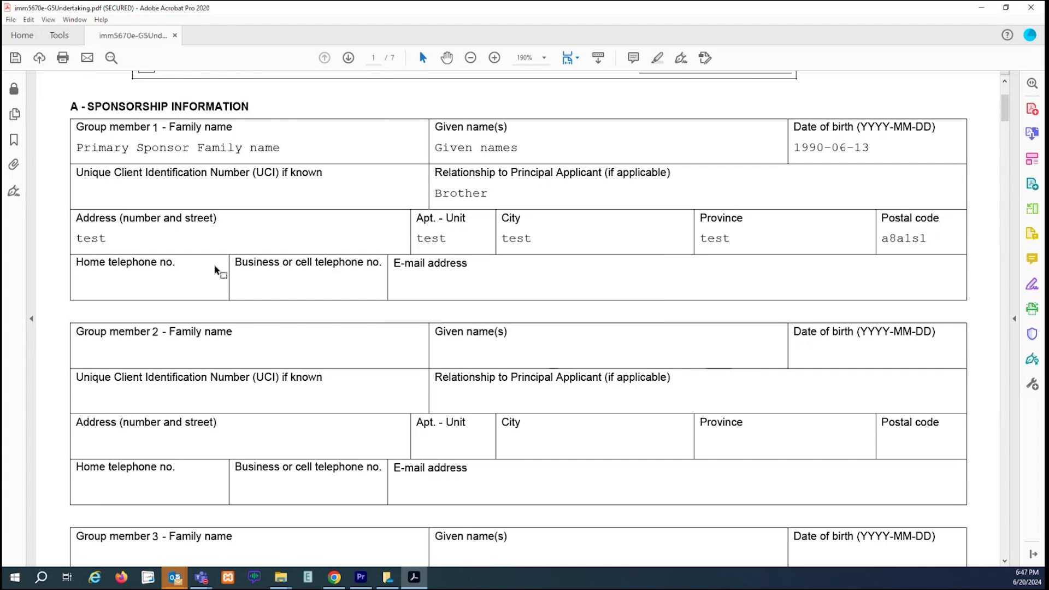
Enter group member 1's e-mail address, leaving the telephone numbers blank.
{"action": "left_click", "coordinate": [184, 281]}
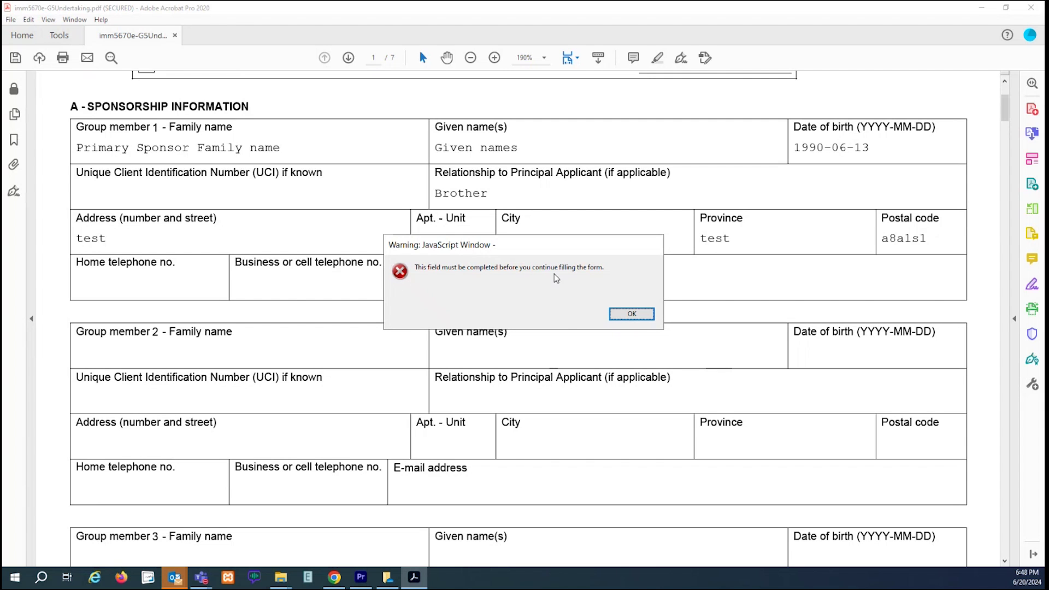
{"action": "left_click", "coordinate": [631, 314]}
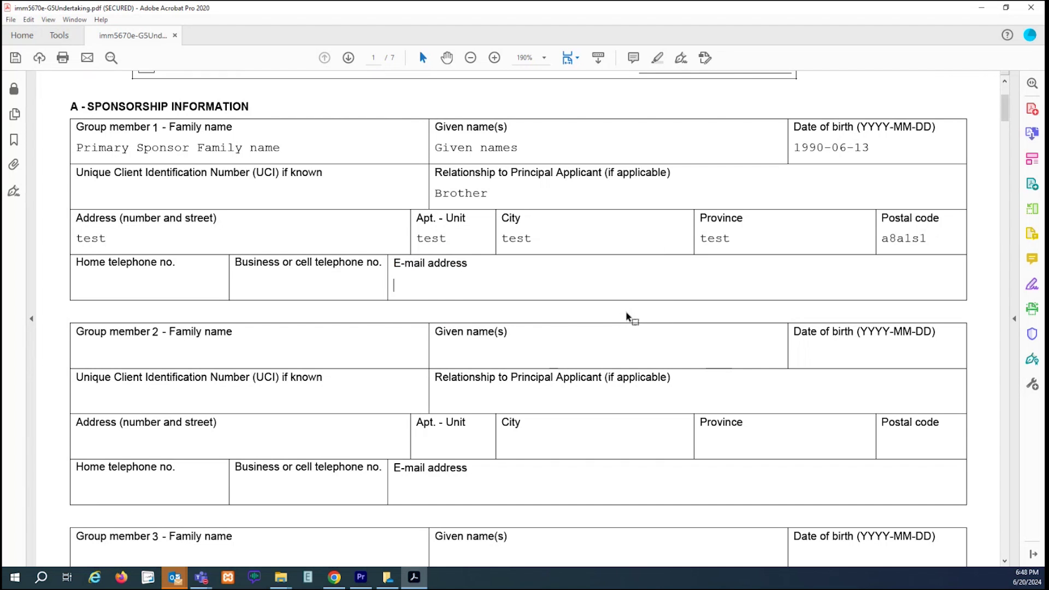
{"action": "left_click", "coordinate": [438, 280]}
{"action": "type", "text": "email@gmail.com"}
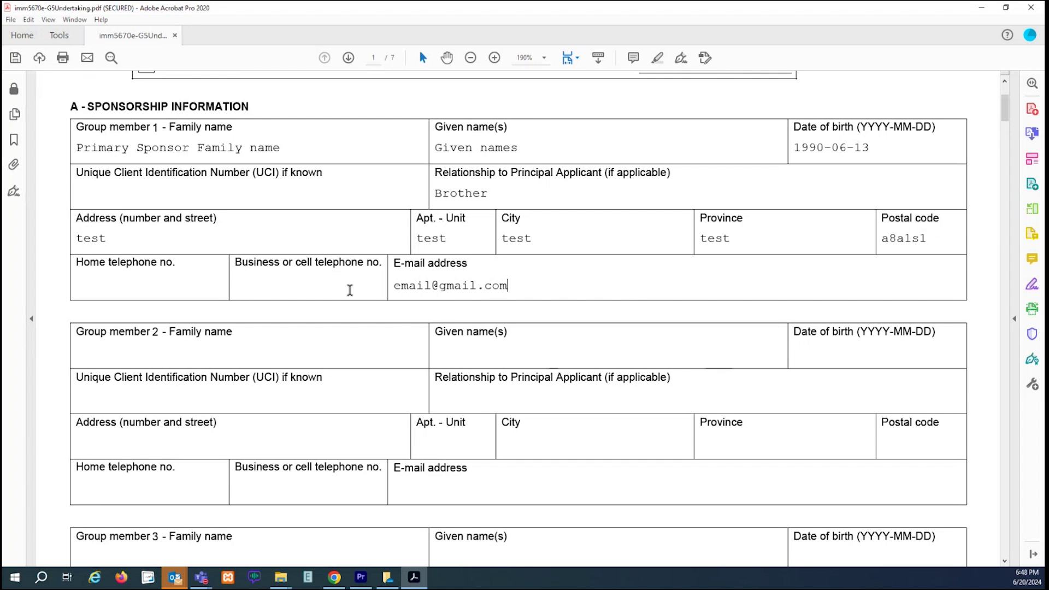
{"action": "left_click", "coordinate": [350, 290]}
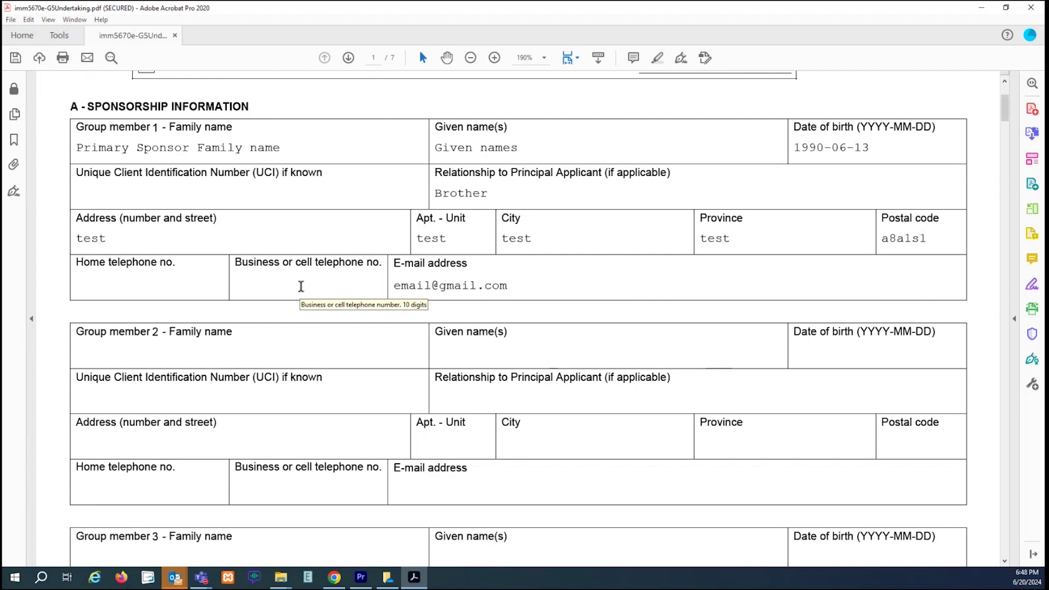
Review the blank sections for group members 2 to 5, continuing to the Add Group Member option on page 2.
{"action": "scroll", "coordinate": [300, 288], "scroll_direction": "down", "scroll_amount": 3}
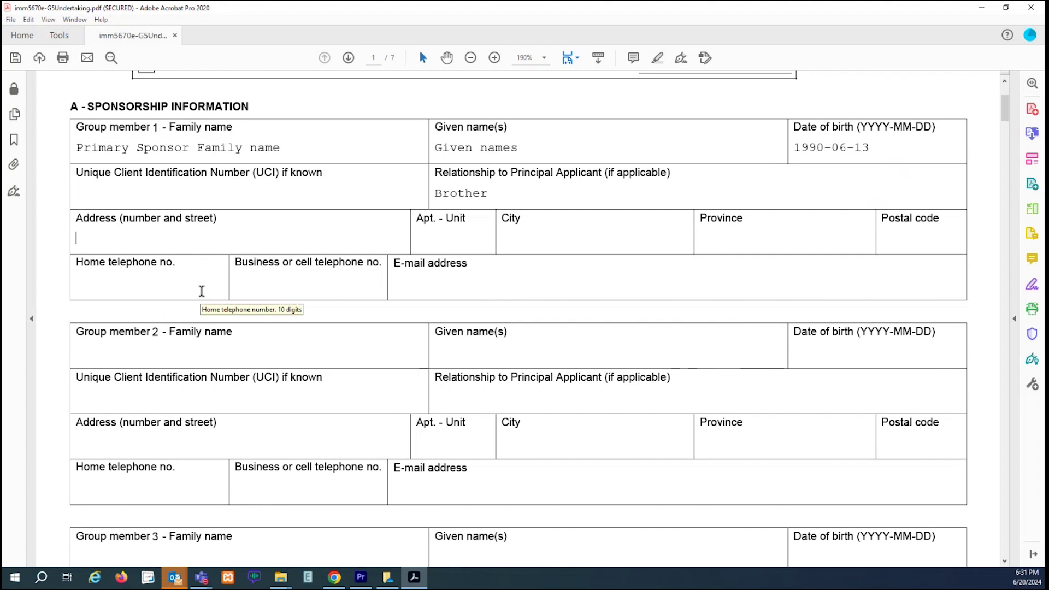
{"action": "scroll", "coordinate": [201, 291], "scroll_direction": "down", "scroll_amount": 3}
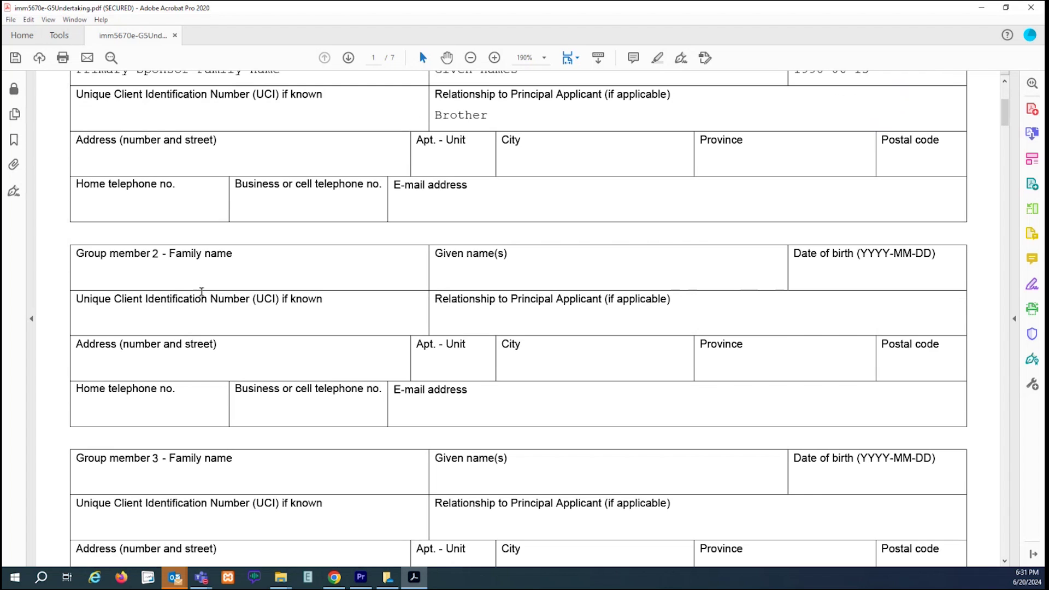
{"action": "left_click", "coordinate": [126, 274]}
{"action": "scroll", "coordinate": [128, 274], "scroll_direction": "down", "scroll_amount": 3}
{"action": "scroll", "coordinate": [128, 274], "scroll_direction": "down", "scroll_amount": 6}
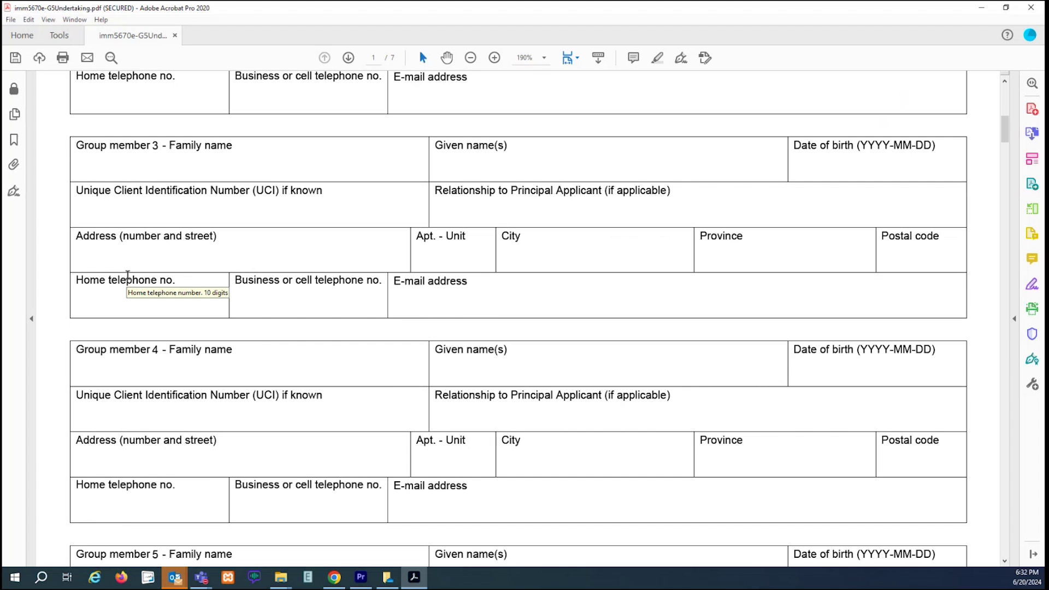
{"action": "scroll", "coordinate": [128, 274], "scroll_direction": "down", "scroll_amount": 3}
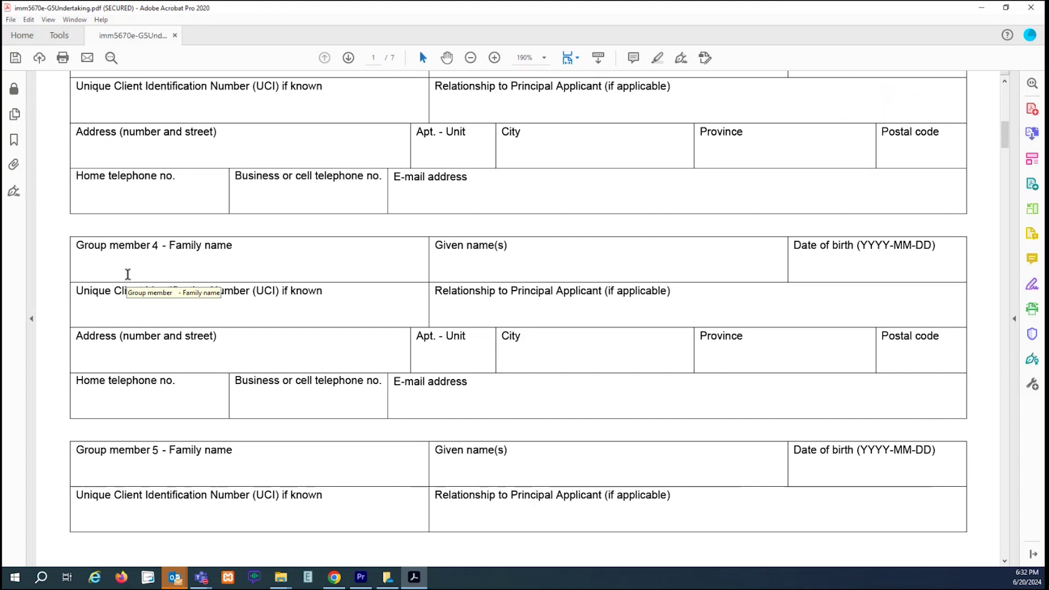
{"action": "scroll", "coordinate": [127, 274], "scroll_direction": "down", "scroll_amount": 2}
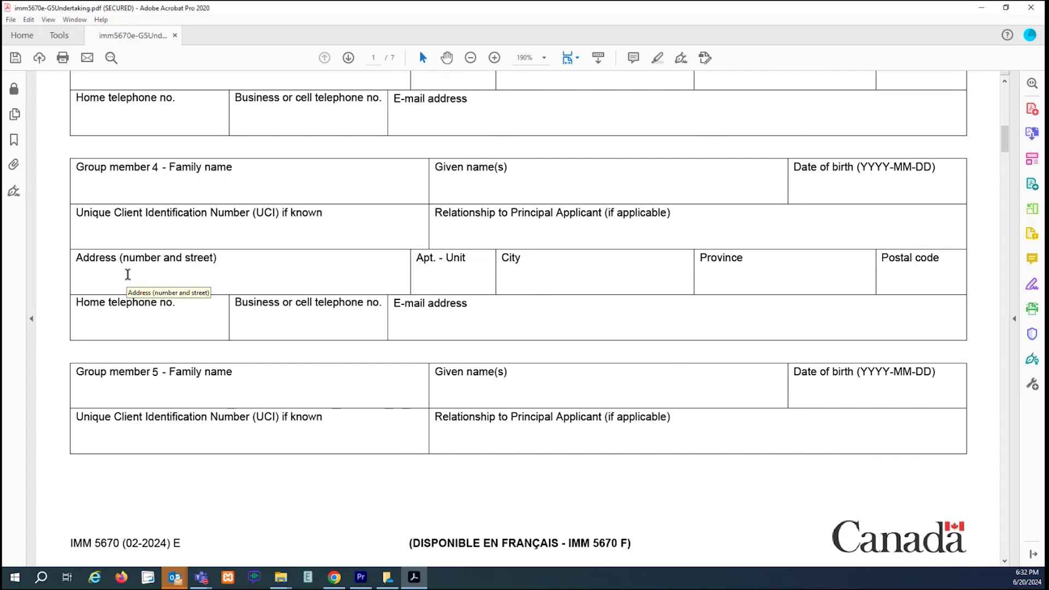
{"action": "scroll", "coordinate": [128, 275], "scroll_direction": "down", "scroll_amount": 1}
{"action": "scroll", "coordinate": [128, 274], "scroll_direction": "down", "scroll_amount": 9}
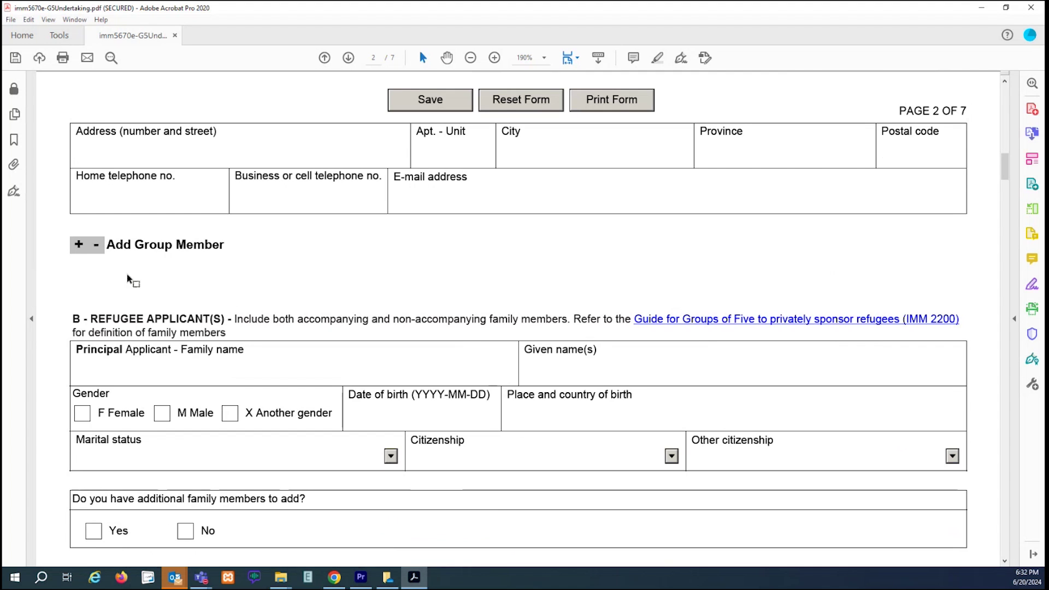
Add a record for a sixth group member and remove it again.
{"action": "left_click", "coordinate": [79, 245]}
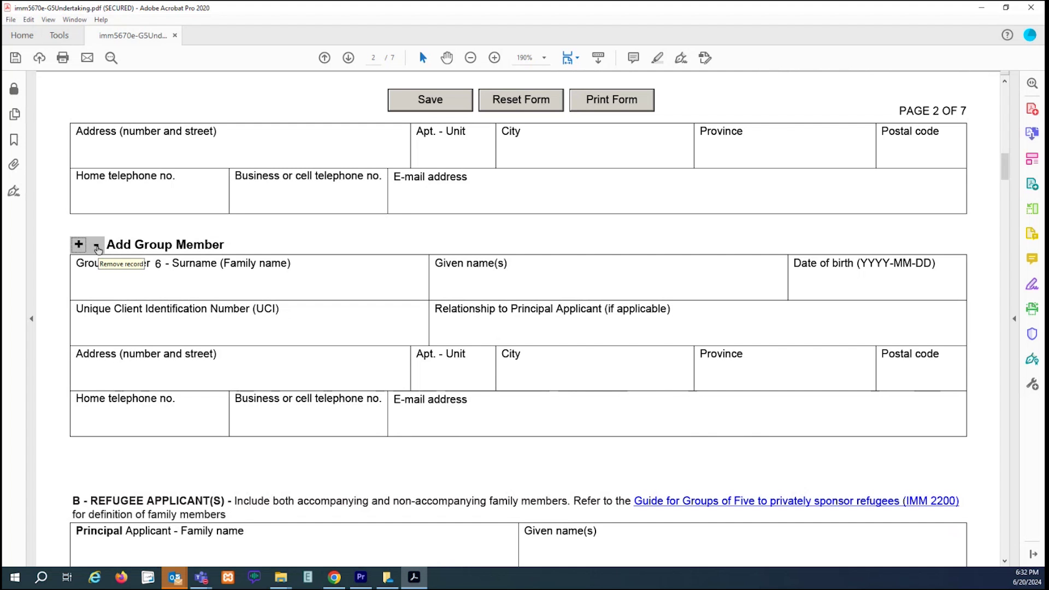
{"action": "left_click", "coordinate": [97, 247]}
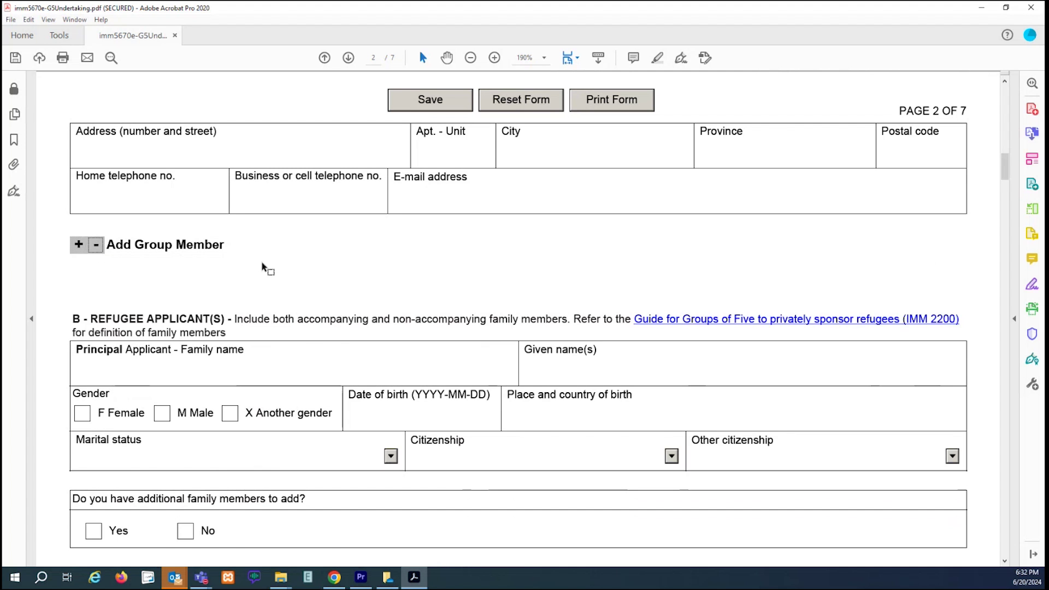
Examine the Principal Applicant fields in section B, including the choices for marital status, citizenship and other citizenship.
{"action": "scroll", "coordinate": [262, 267], "scroll_direction": "down", "scroll_amount": 1}
{"action": "scroll", "coordinate": [262, 267], "scroll_direction": "down", "scroll_amount": 3}
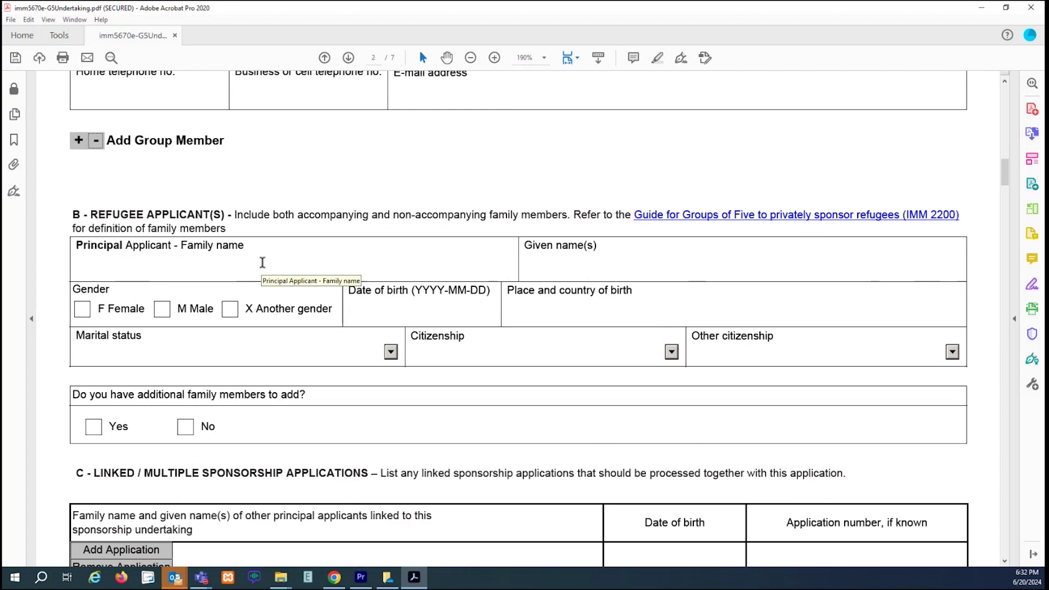
{"action": "scroll", "coordinate": [262, 263], "scroll_direction": "down", "scroll_amount": 3}
{"action": "scroll", "coordinate": [263, 267], "scroll_direction": "down", "scroll_amount": 1}
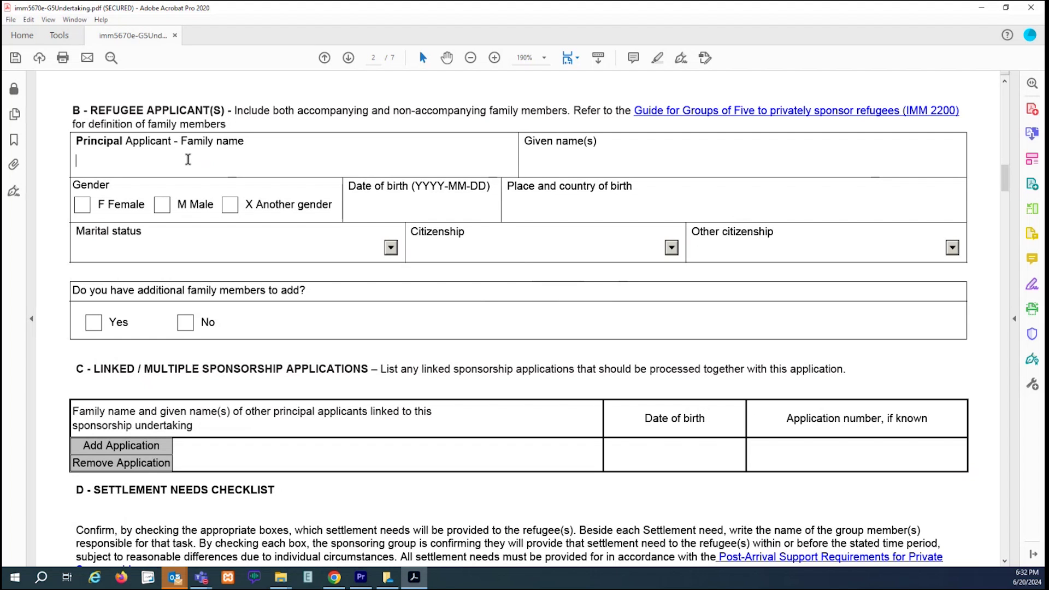
{"action": "left_click", "coordinate": [548, 161]}
{"action": "left_click", "coordinate": [391, 249]}
{"action": "left_click", "coordinate": [391, 249]}
{"action": "left_click", "coordinate": [671, 249]}
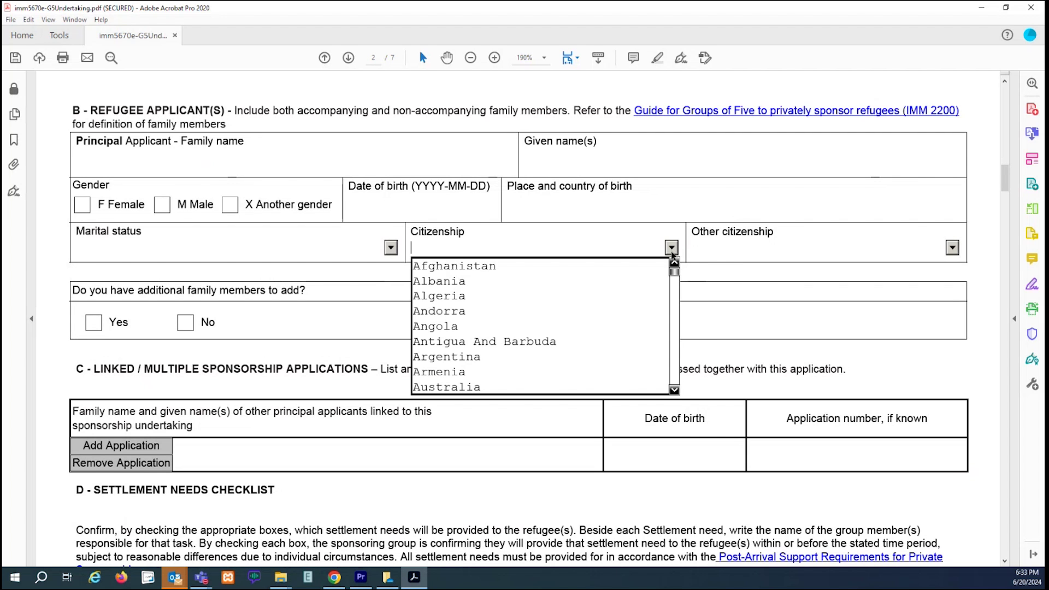
{"action": "left_click", "coordinate": [672, 253]}
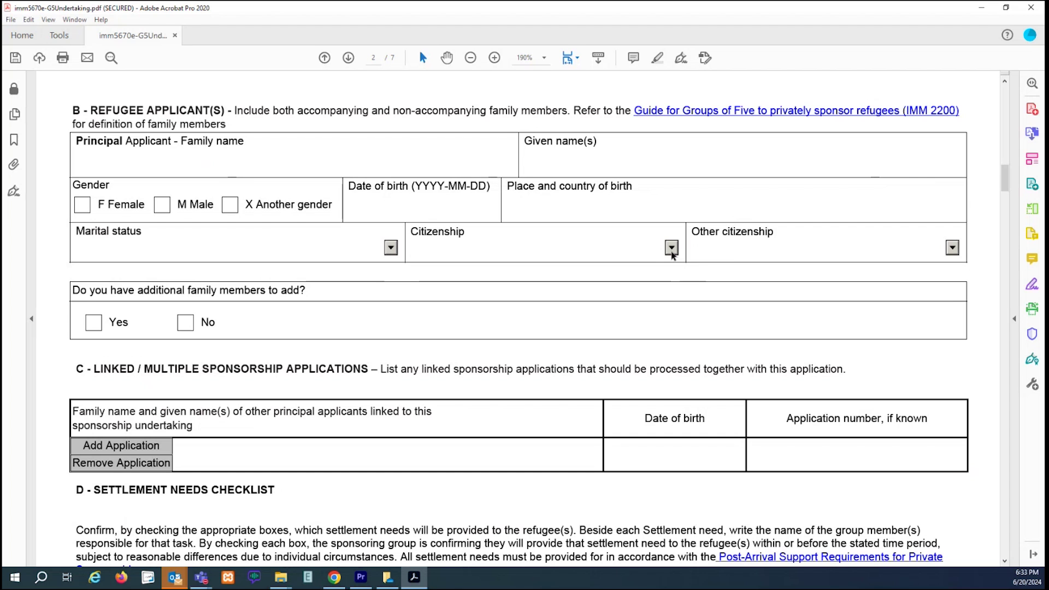
{"action": "left_click", "coordinate": [953, 250]}
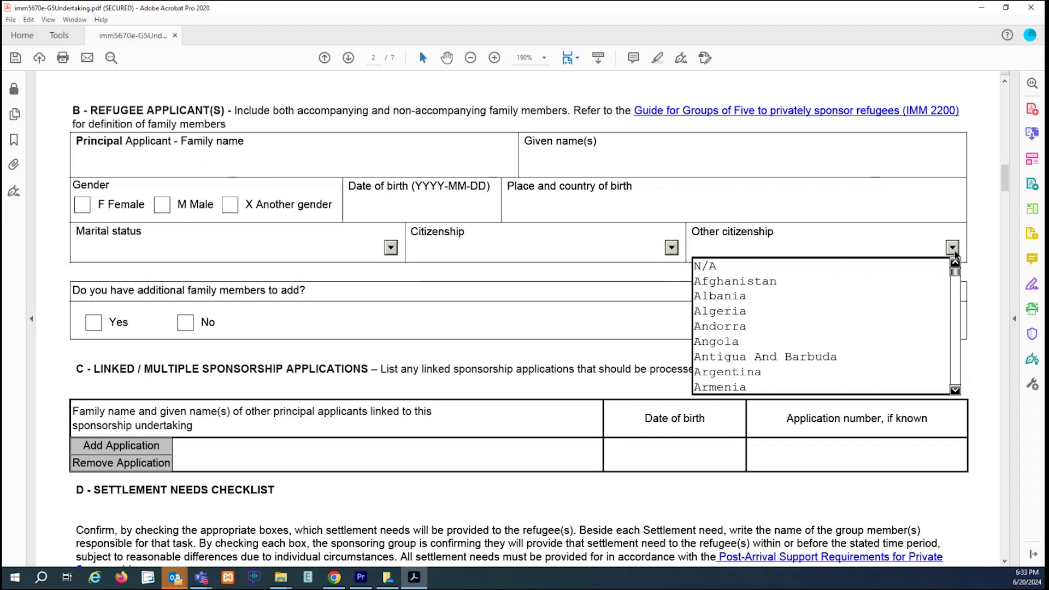
{"action": "left_click", "coordinate": [954, 253]}
Answer Yes to having additional family members to add and review the fields for the family member.
{"action": "scroll", "coordinate": [356, 355], "scroll_direction": "down", "scroll_amount": 1}
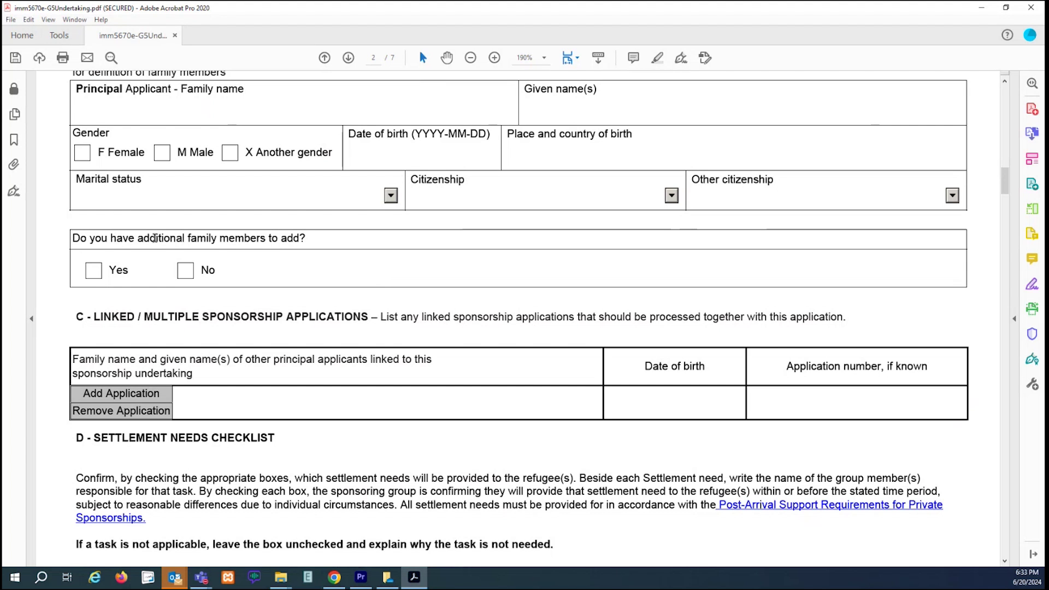
{"action": "left_click", "coordinate": [93, 278]}
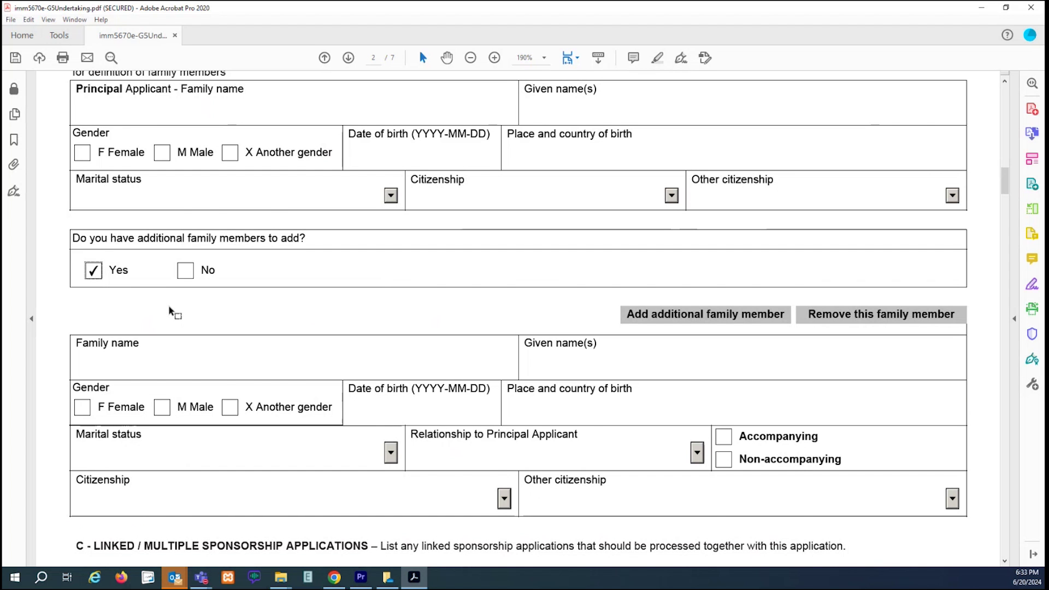
{"action": "scroll", "coordinate": [170, 310], "scroll_direction": "down", "scroll_amount": 4}
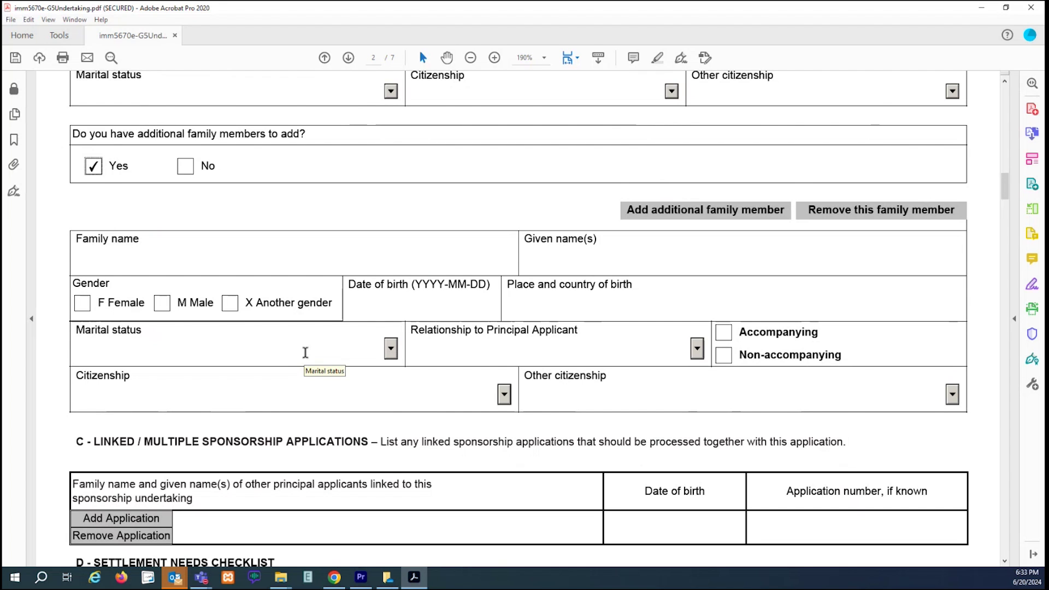
{"action": "scroll", "coordinate": [305, 353], "scroll_direction": "down", "scroll_amount": 1}
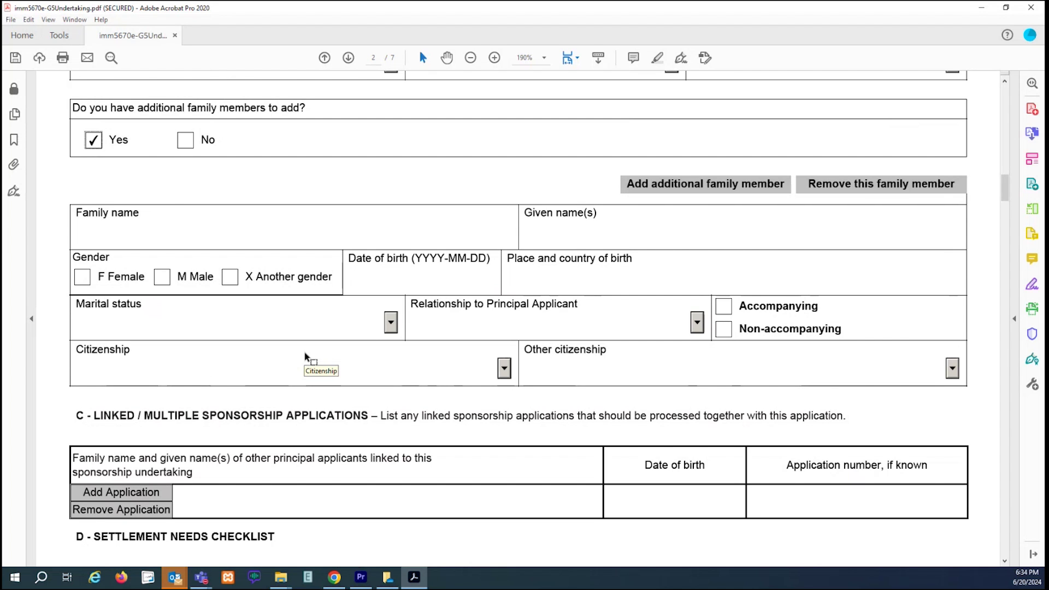
{"action": "left_click", "coordinate": [165, 232]}
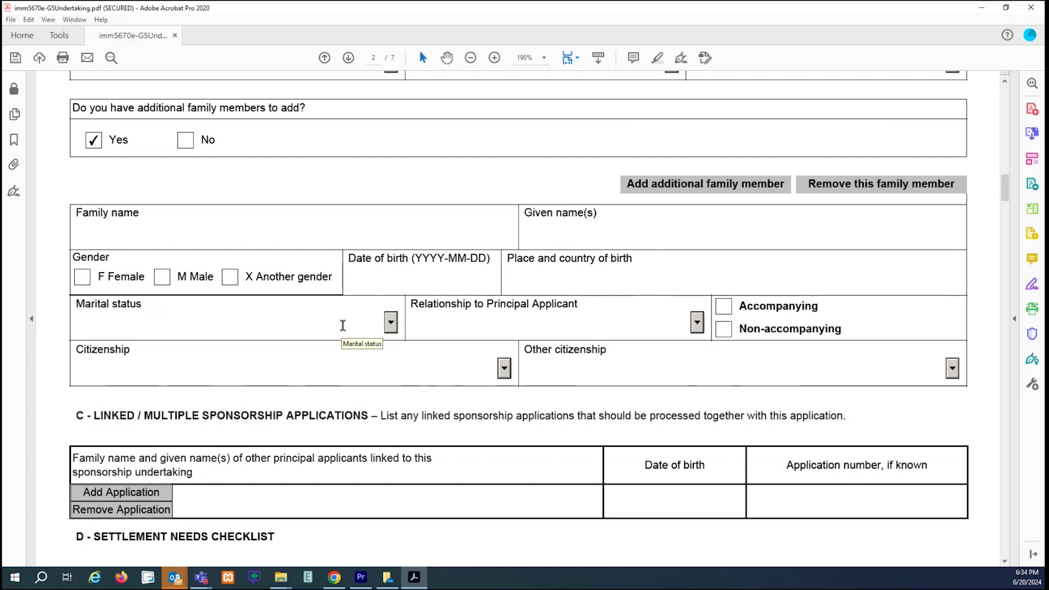
Look at the choices for the family member's relationship to the Principal Applicant, and mark the family member as Non-accompanying.
{"action": "left_click", "coordinate": [697, 324]}
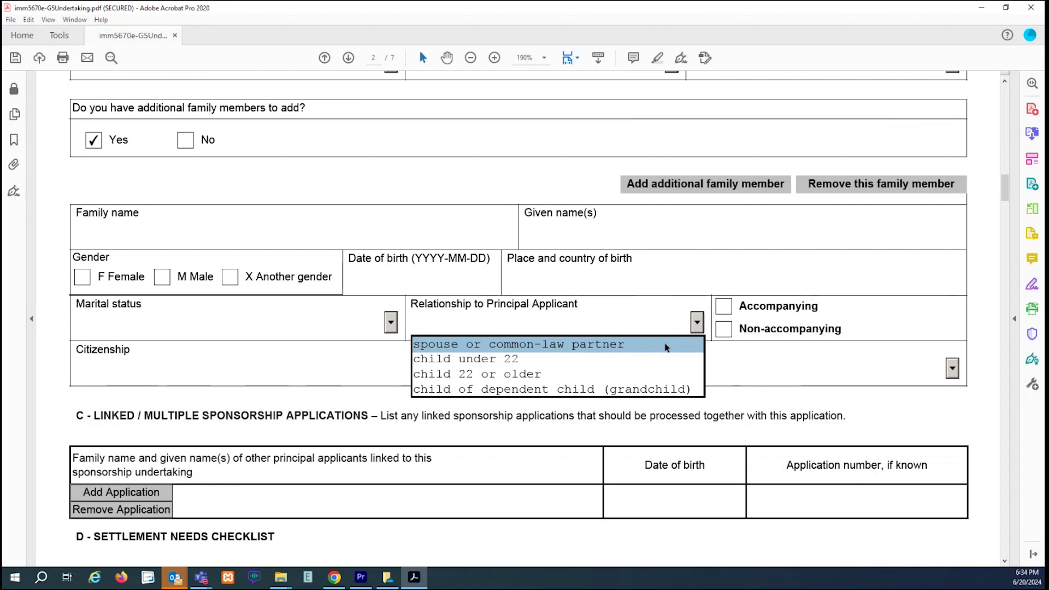
{"action": "left_click", "coordinate": [738, 359]}
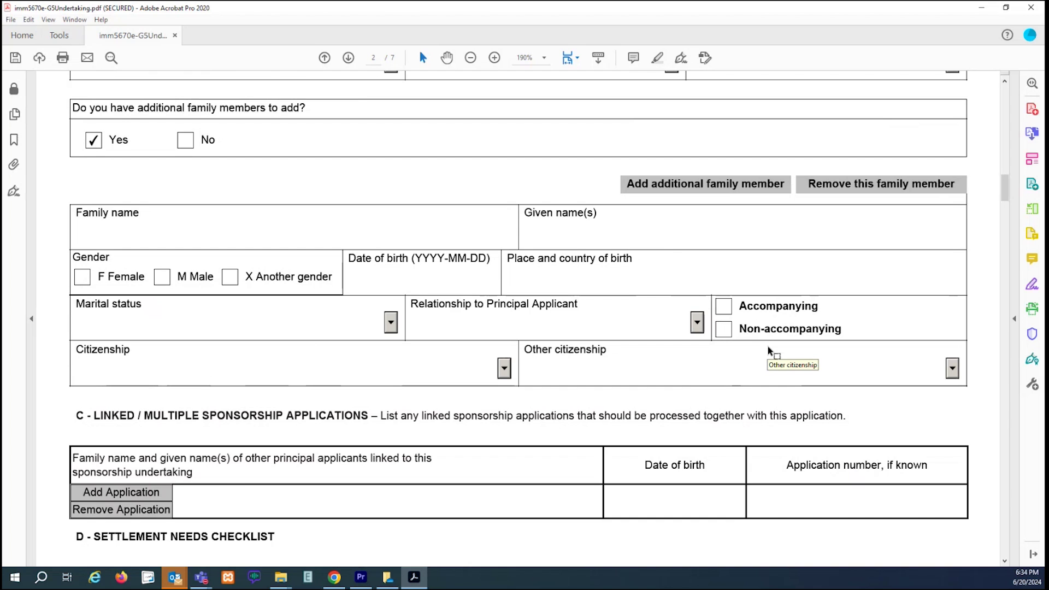
{"action": "left_click", "coordinate": [725, 308]}
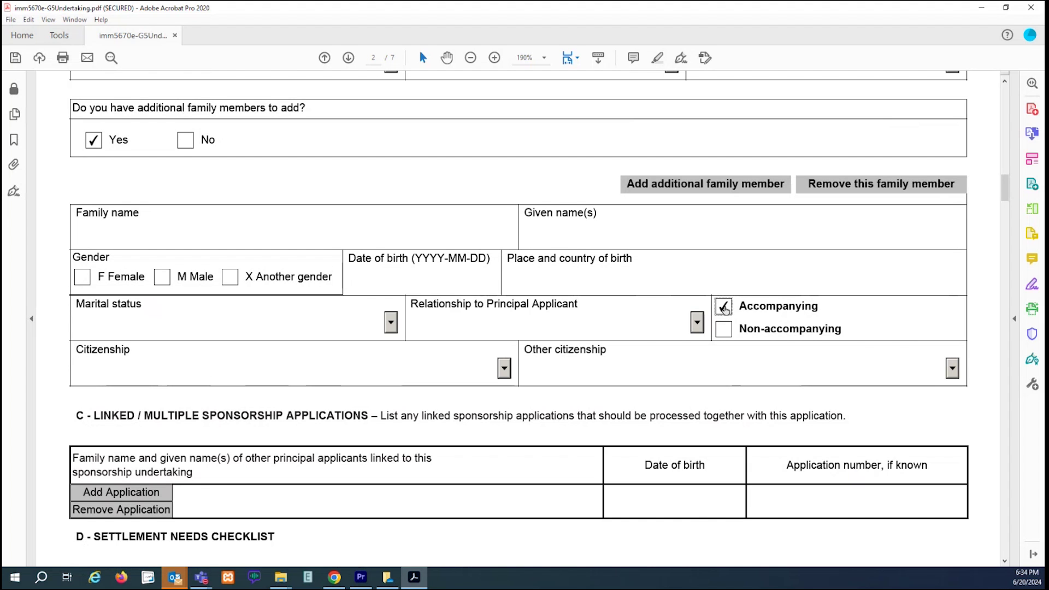
{"action": "left_click", "coordinate": [728, 336]}
Add another blank family member record beneath the existing one in section B.
{"action": "left_click", "coordinate": [745, 188]}
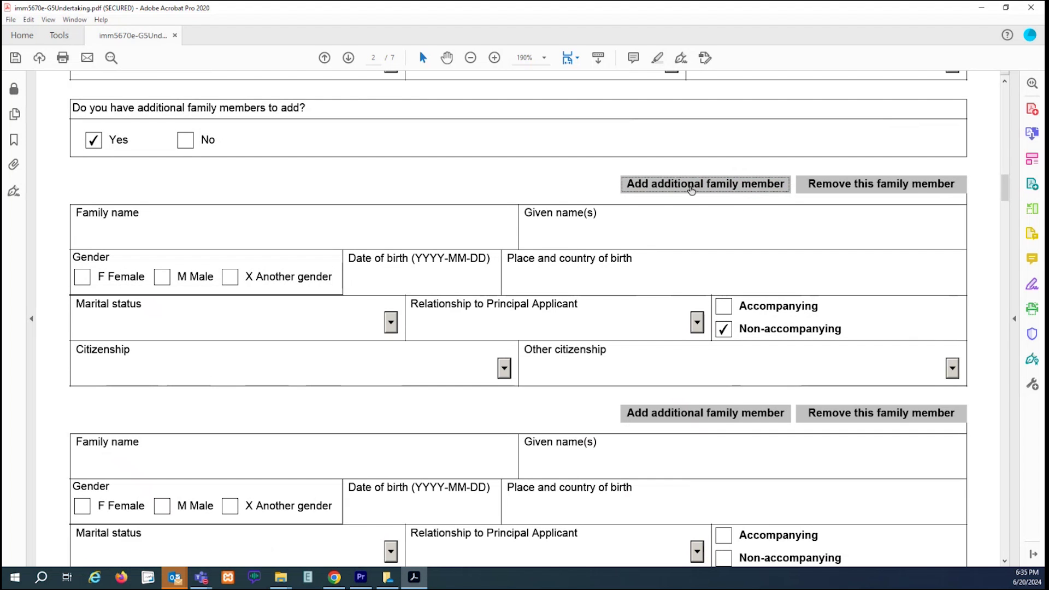
{"action": "scroll", "coordinate": [675, 203], "scroll_direction": "down", "scroll_amount": 3}
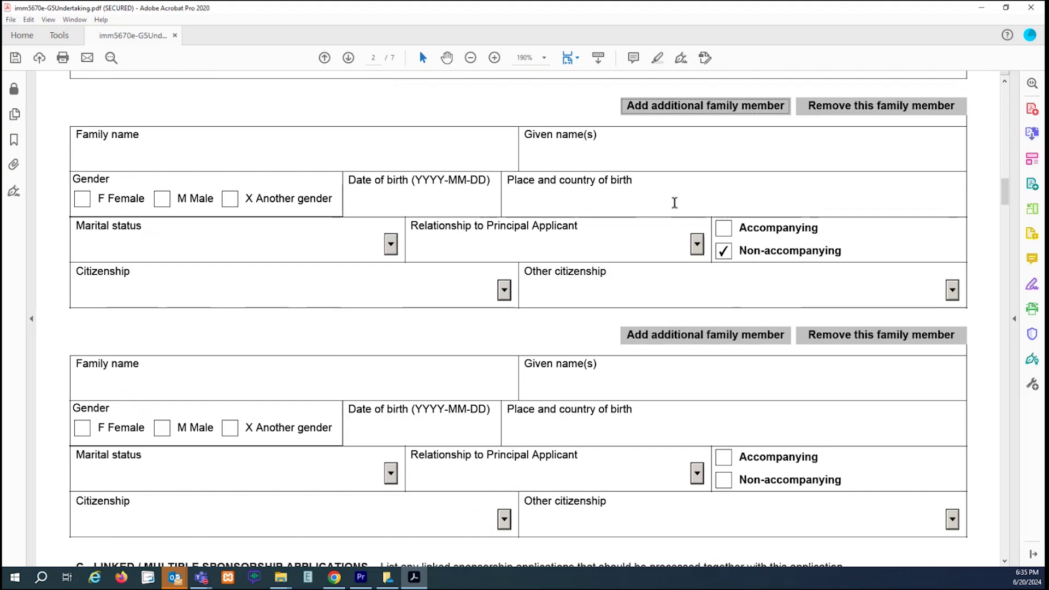
{"action": "scroll", "coordinate": [674, 203], "scroll_direction": "down", "scroll_amount": 6}
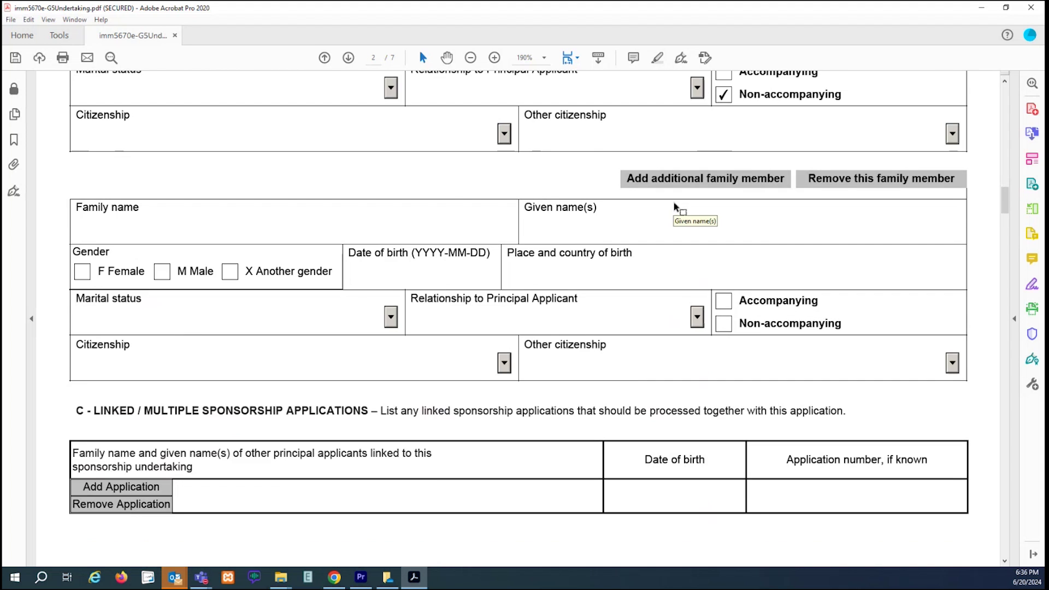
{"action": "scroll", "coordinate": [676, 208], "scroll_direction": "down", "scroll_amount": 2}
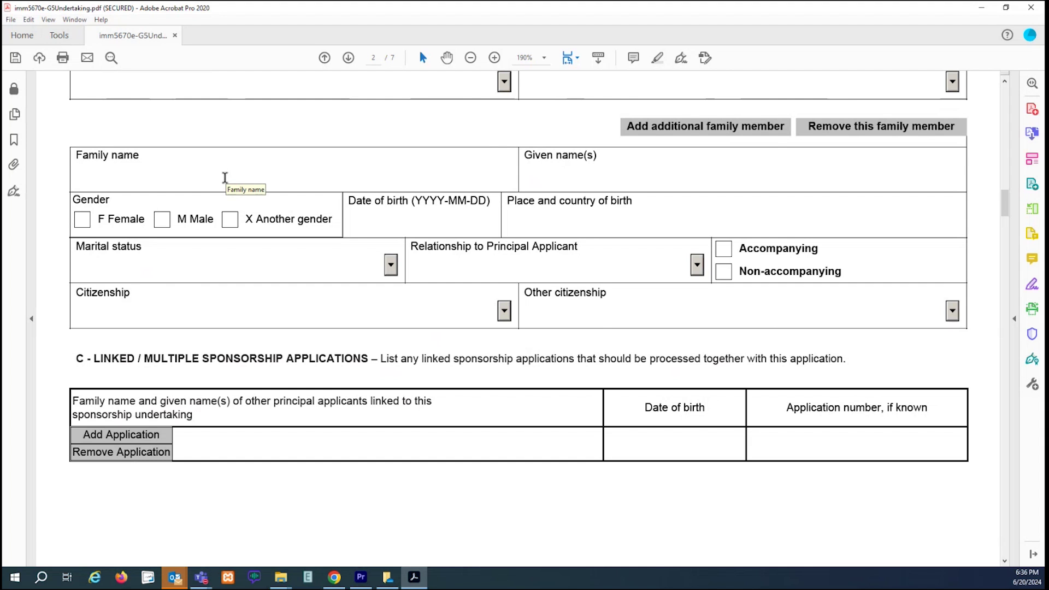
In section C, enter "depend child name here" with a sample date of birth and application number, and clear the entries again.
{"action": "scroll", "coordinate": [225, 178], "scroll_direction": "down", "scroll_amount": 5}
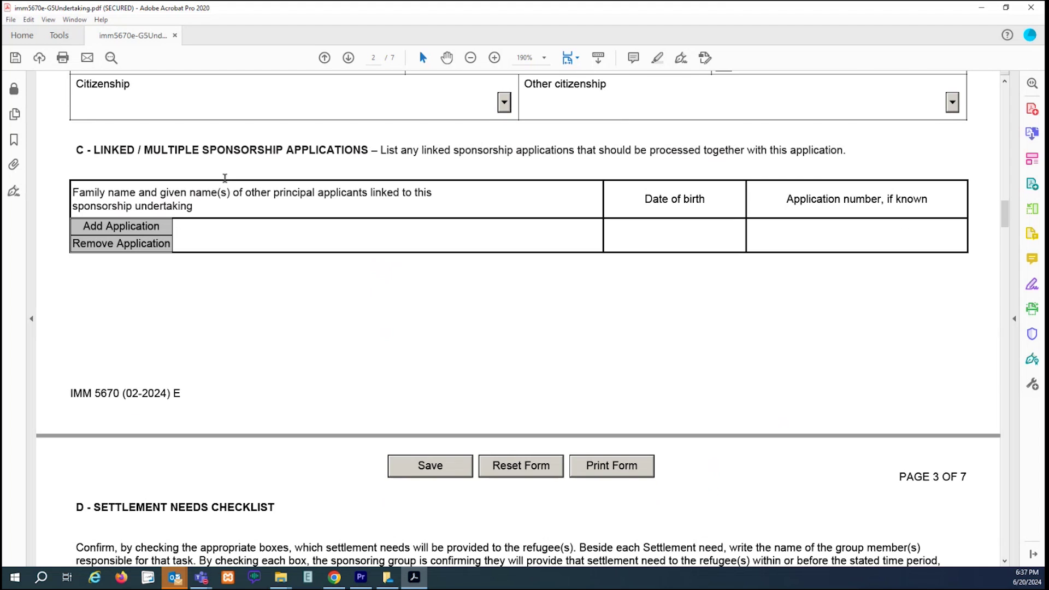
{"action": "scroll", "coordinate": [225, 178], "scroll_direction": "down", "scroll_amount": 1}
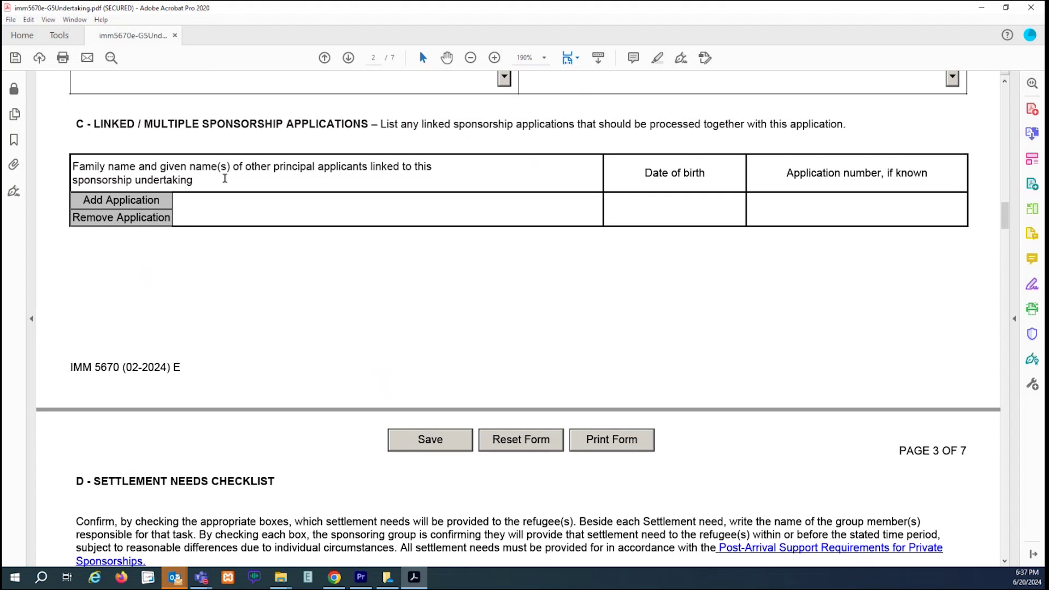
{"action": "scroll", "coordinate": [224, 178], "scroll_direction": "down", "scroll_amount": 1}
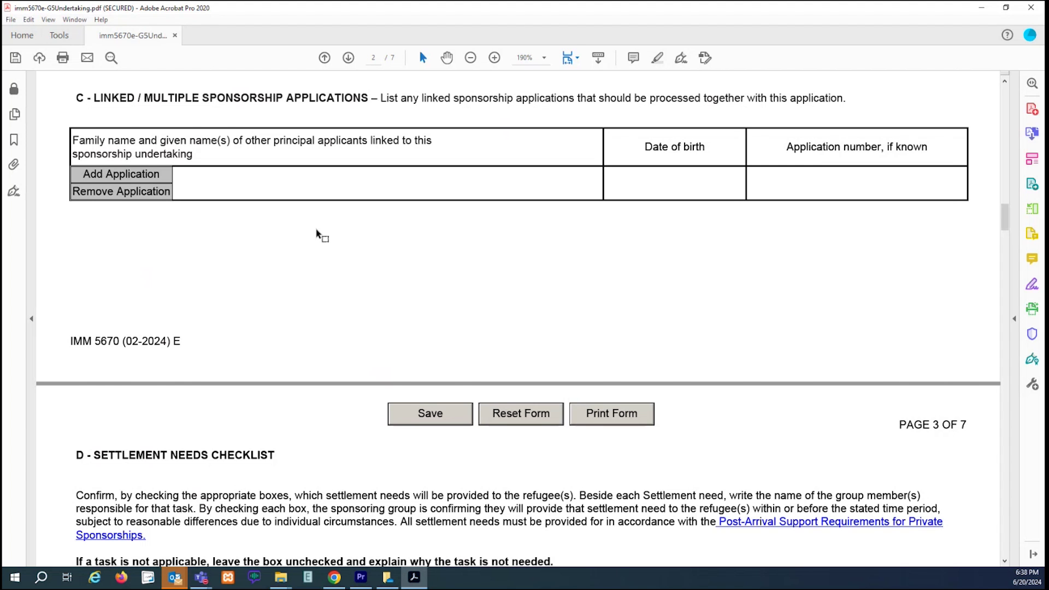
{"action": "left_click", "coordinate": [274, 186]}
{"action": "type", "text": "depend child name here"}
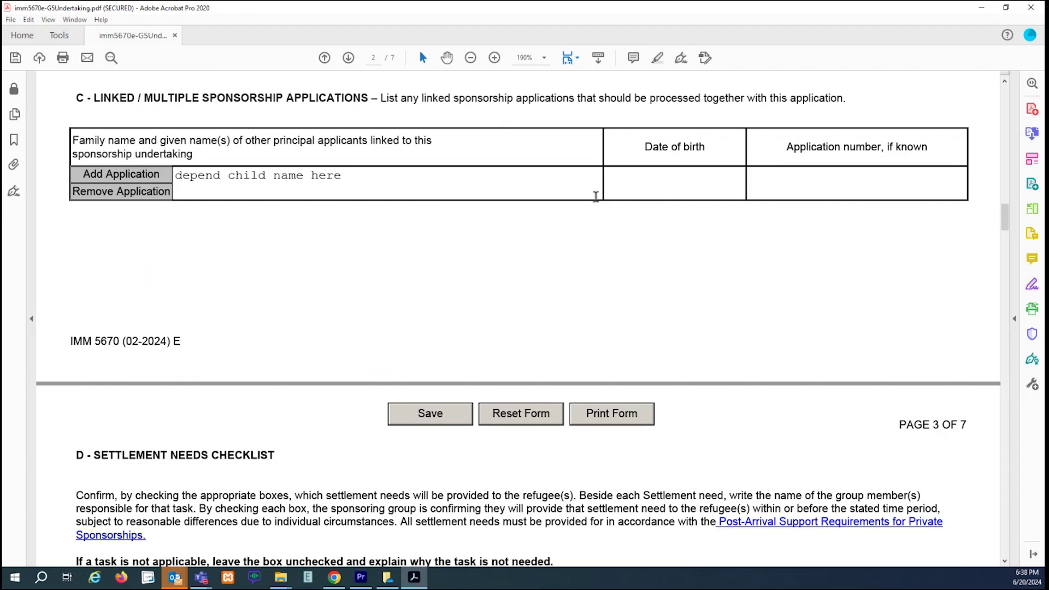
{"action": "left_click", "coordinate": [632, 187]}
{"action": "type", "text": "1994-01-01"}
{"action": "left_click", "coordinate": [782, 181]}
{"action": "type", "text": "G-00000000001"}
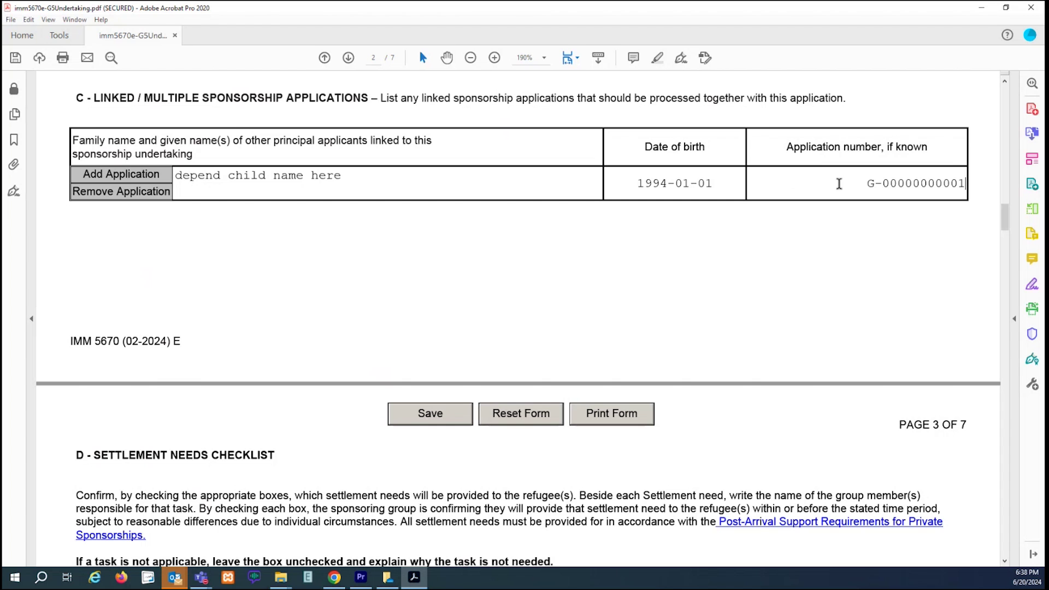
{"action": "left_click_drag", "start_coordinate": [847, 180], "coordinate": [968, 184]}
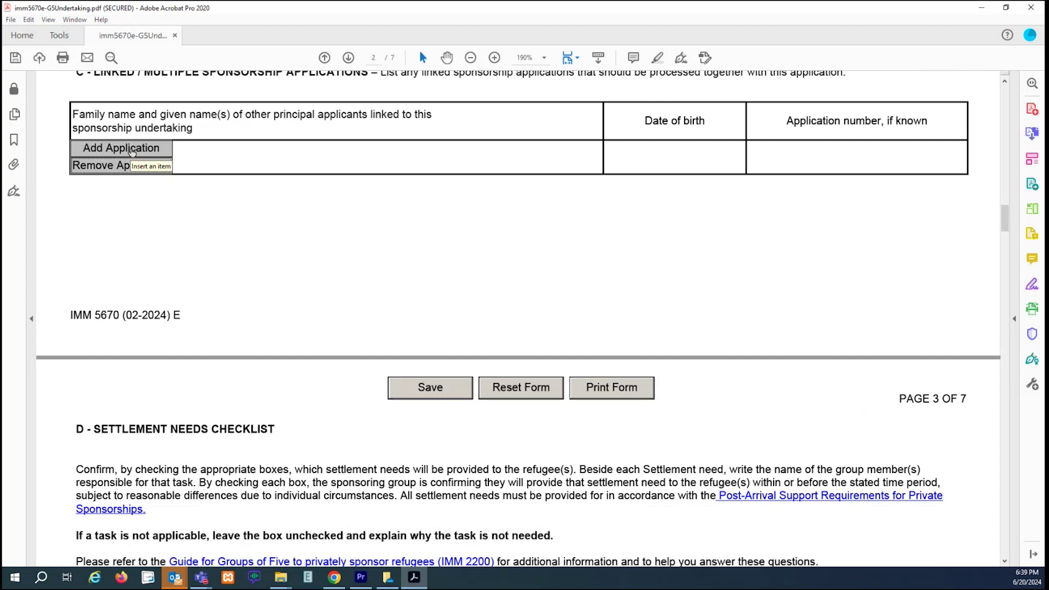
Add a second linked application row in section C and remove it again.
{"action": "left_click", "coordinate": [131, 152]}
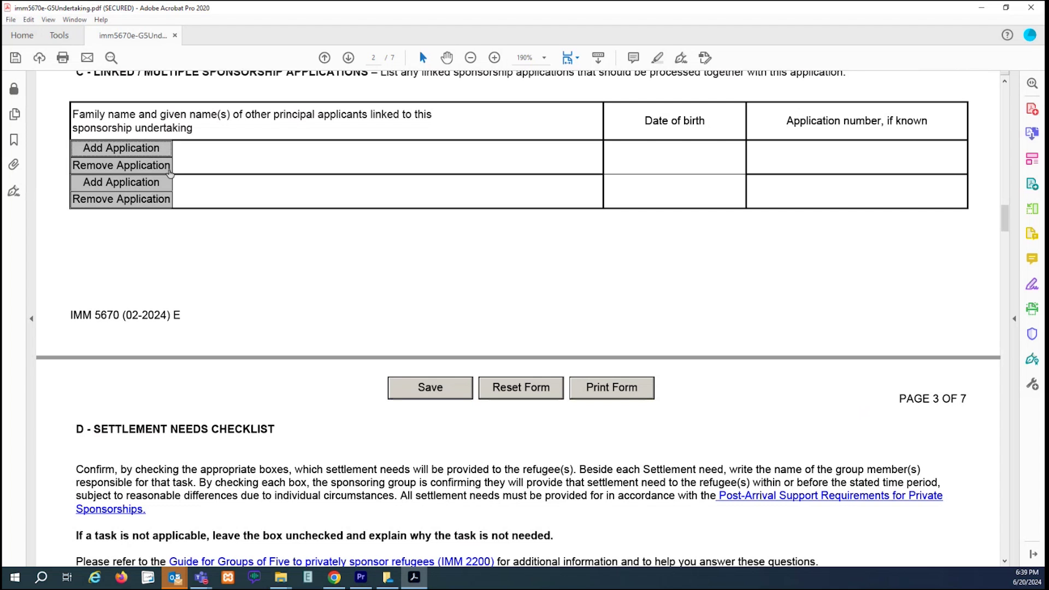
{"action": "left_click", "coordinate": [145, 200]}
Read the section D settlement needs instructions and the ongoing, pre-arrival, and arrival and first three weeks tasks.
{"action": "scroll", "coordinate": [249, 253], "scroll_direction": "down", "scroll_amount": 5}
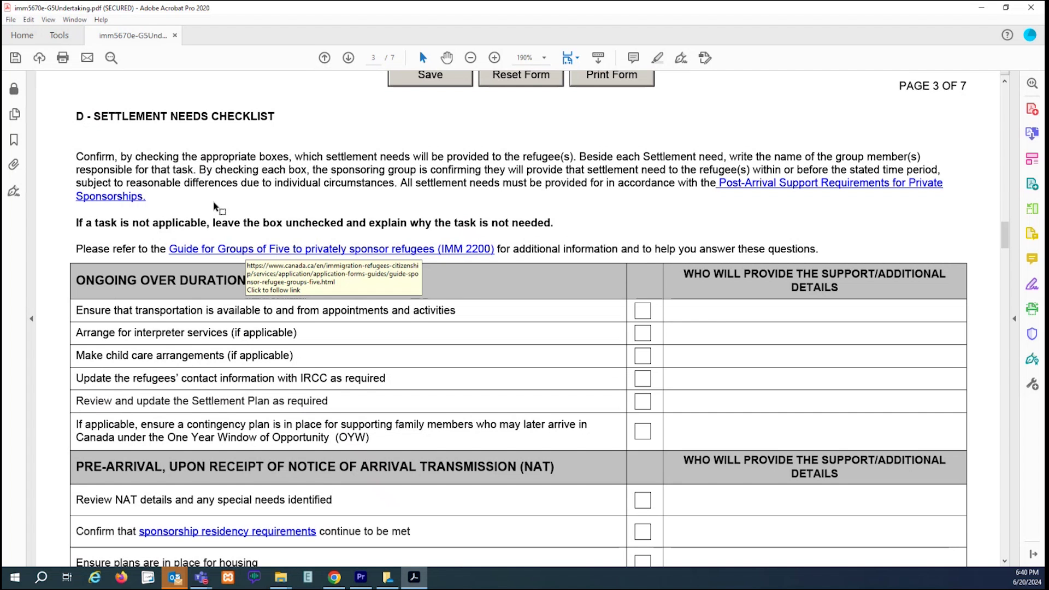
{"action": "scroll", "coordinate": [214, 206], "scroll_direction": "down", "scroll_amount": 3}
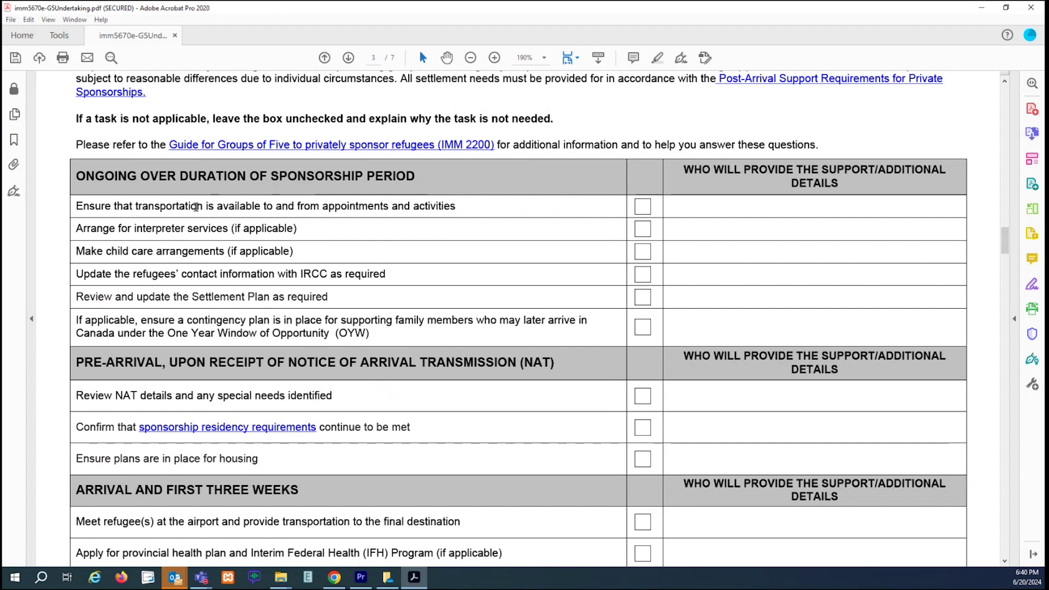
{"action": "scroll", "coordinate": [196, 207], "scroll_direction": "down", "scroll_amount": 1}
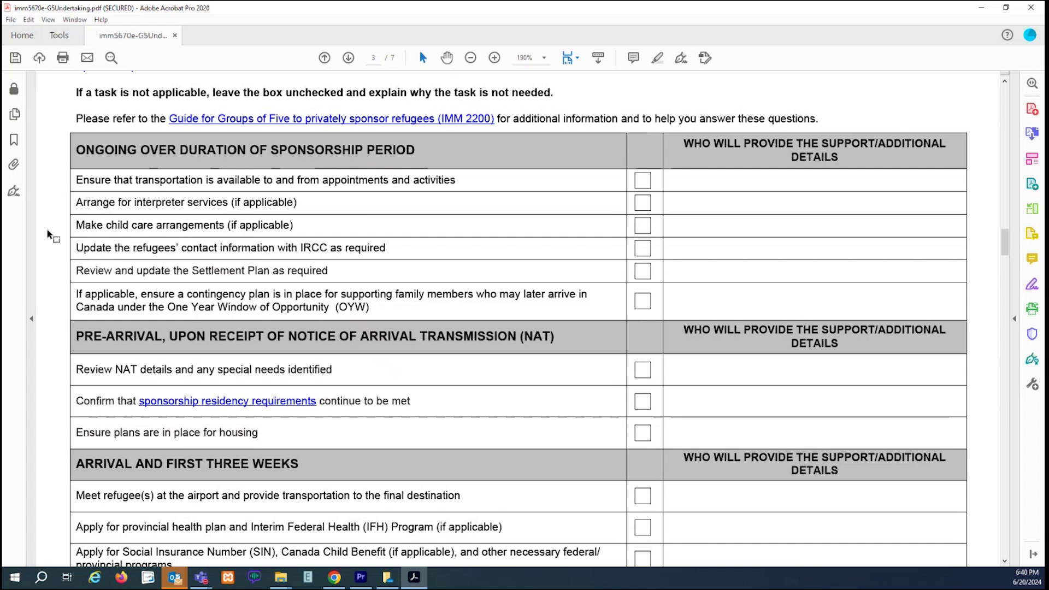
{"action": "scroll", "coordinate": [47, 238], "scroll_direction": "down", "scroll_amount": 3}
{"action": "scroll", "coordinate": [48, 239], "scroll_direction": "down", "scroll_amount": 2}
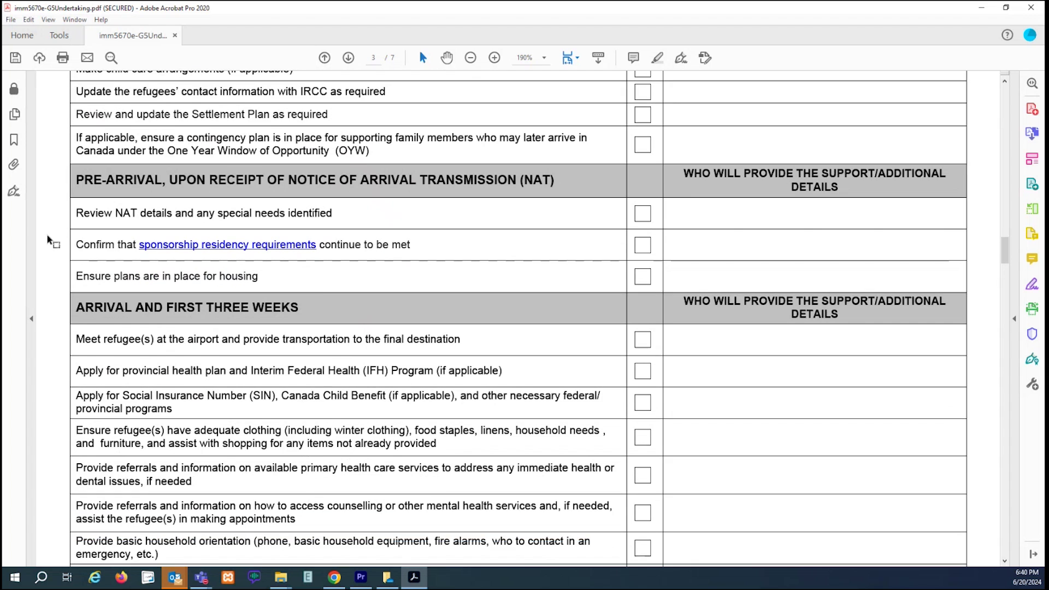
{"action": "scroll", "coordinate": [47, 239], "scroll_direction": "down", "scroll_amount": 1}
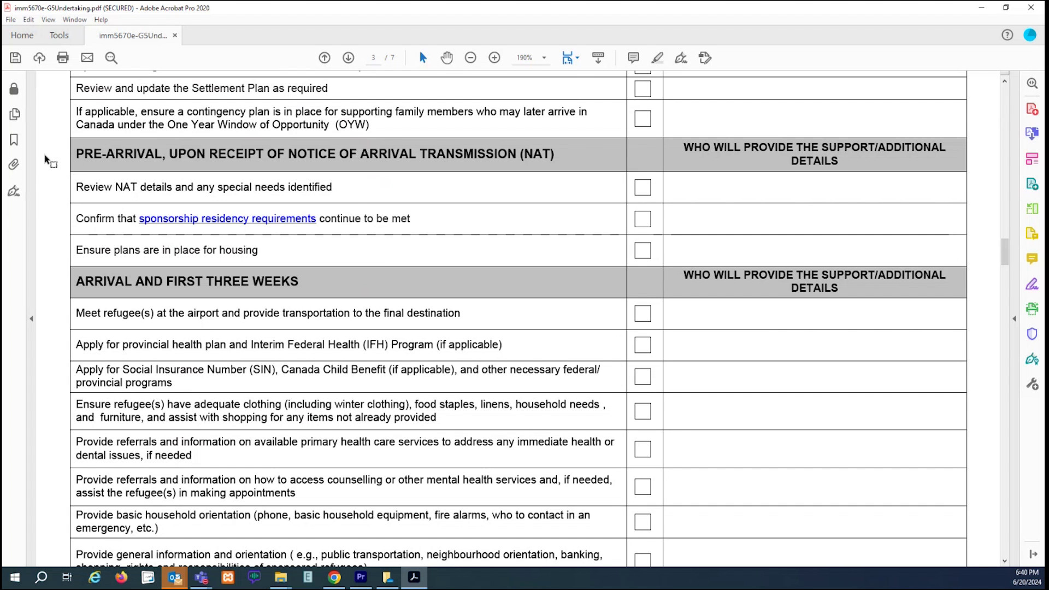
{"action": "scroll", "coordinate": [48, 160], "scroll_direction": "down", "scroll_amount": 3}
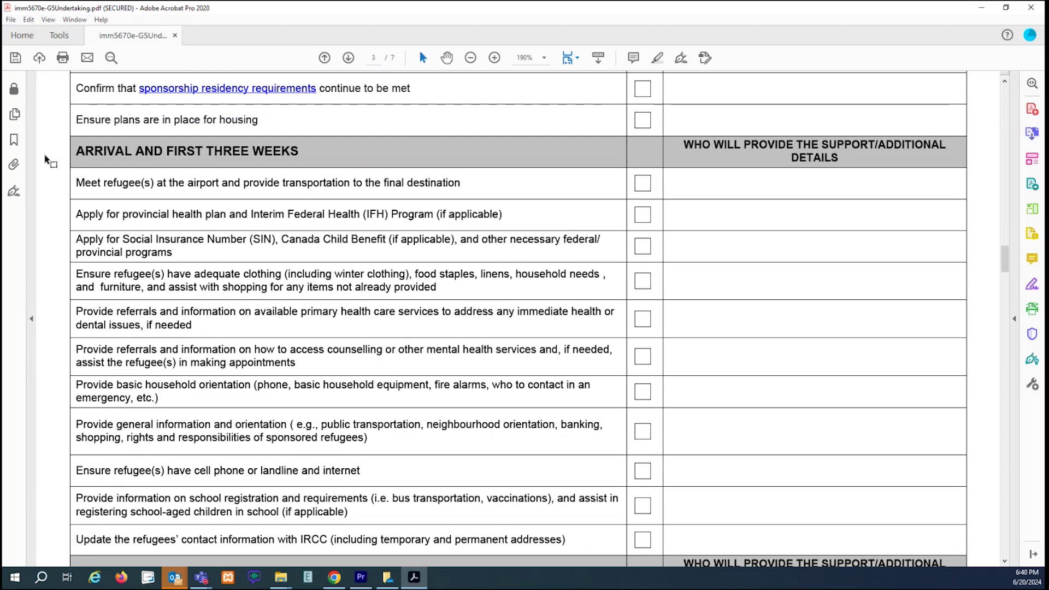
{"action": "scroll", "coordinate": [48, 160], "scroll_direction": "down", "scroll_amount": 2}
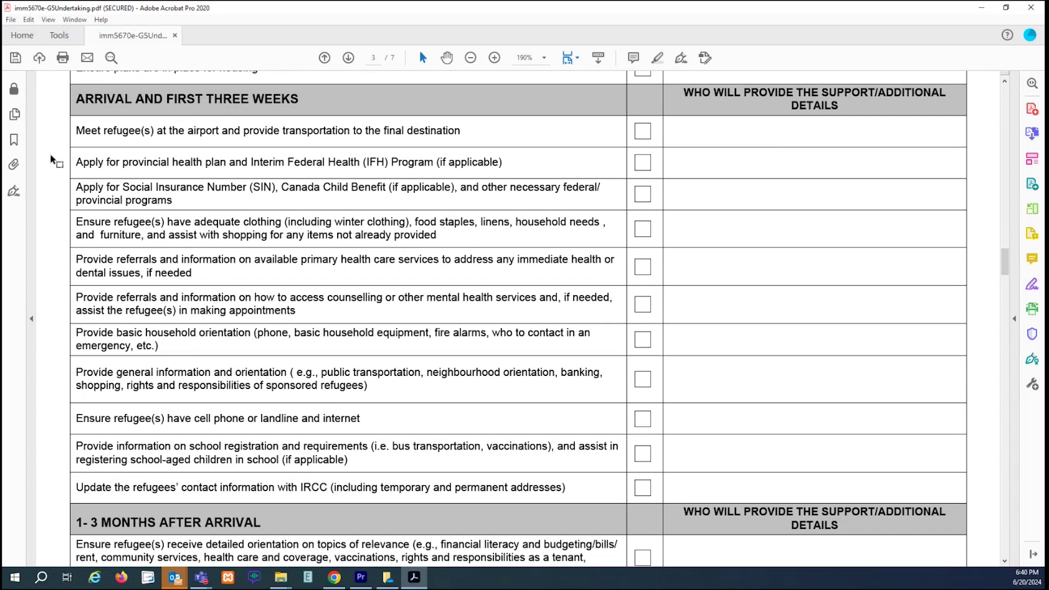
{"action": "scroll", "coordinate": [52, 160], "scroll_direction": "down", "scroll_amount": 5}
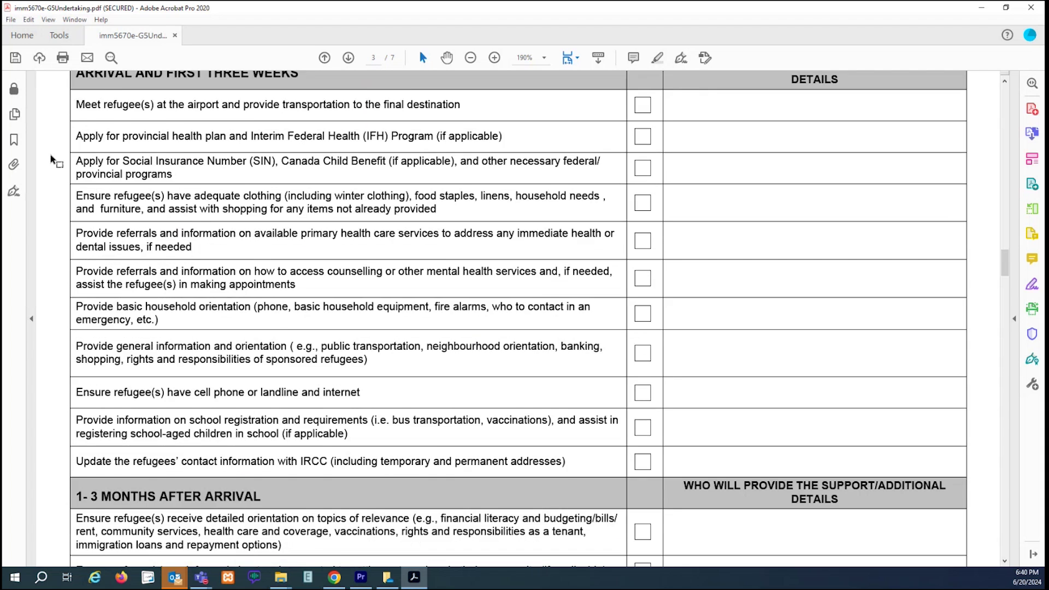
Review the settlement tasks for 1-3, 4-6, 7-9 and 10-12 months after arrival, up to the start of section E.
{"action": "scroll", "coordinate": [52, 160], "scroll_direction": "down", "scroll_amount": 4}
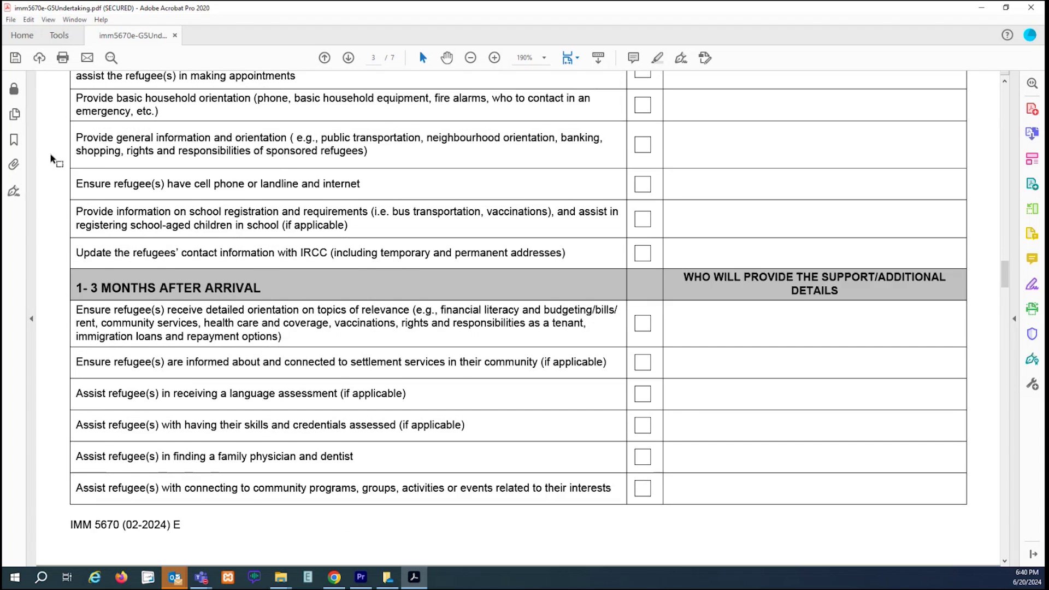
{"action": "scroll", "coordinate": [52, 160], "scroll_direction": "down", "scroll_amount": 2}
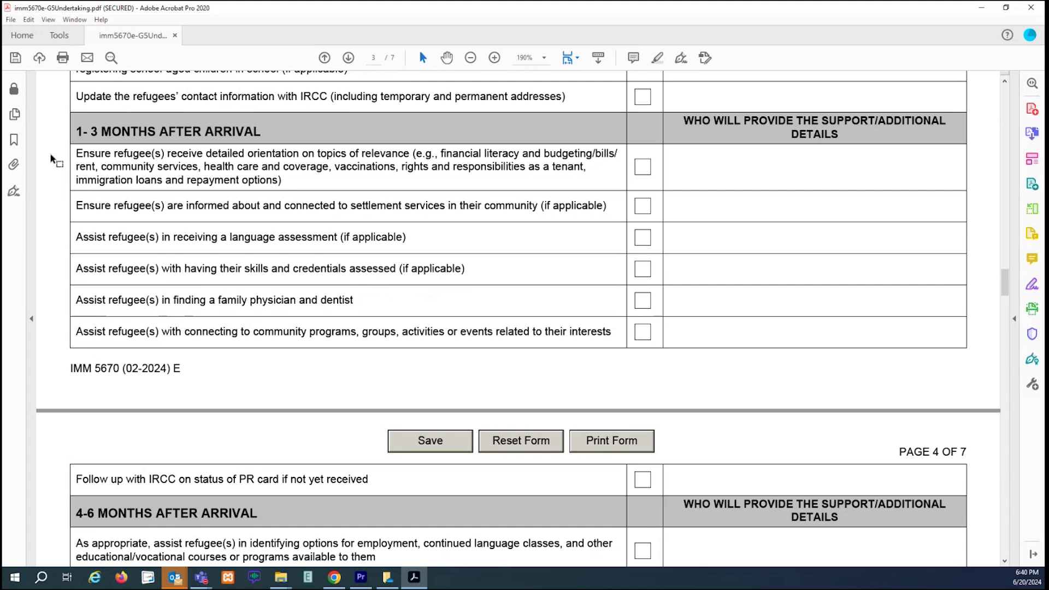
{"action": "scroll", "coordinate": [51, 158], "scroll_direction": "down", "scroll_amount": 4}
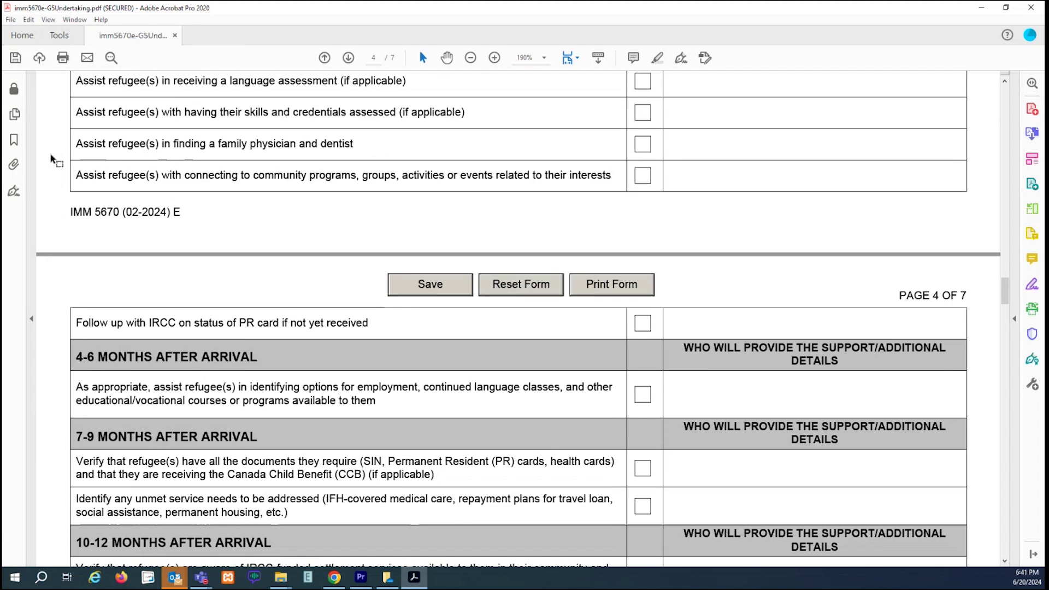
{"action": "scroll", "coordinate": [51, 159], "scroll_direction": "down", "scroll_amount": 2}
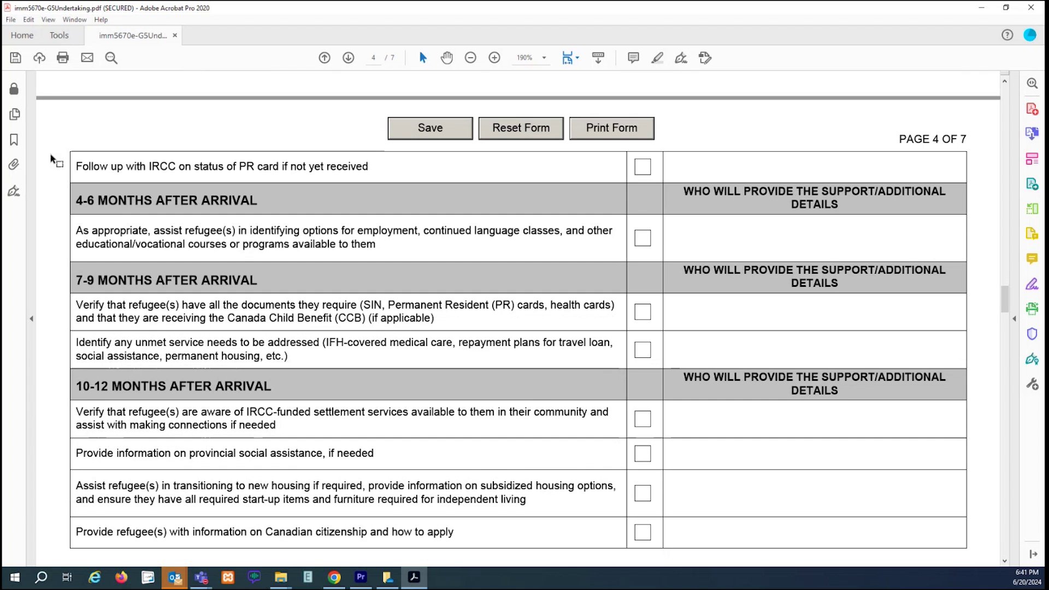
{"action": "scroll", "coordinate": [51, 159], "scroll_direction": "down", "scroll_amount": 1}
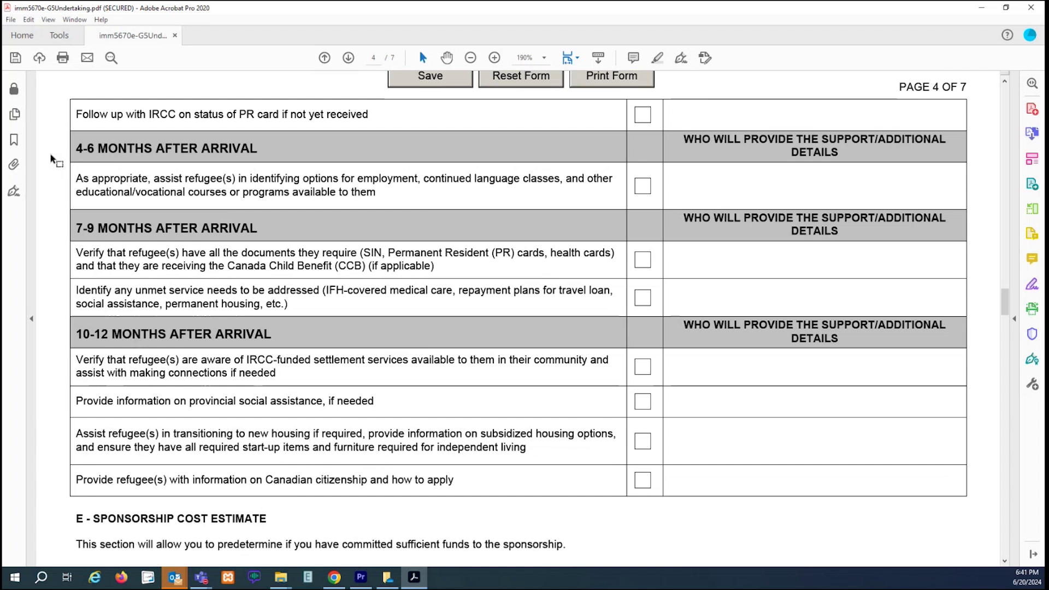
{"action": "scroll", "coordinate": [51, 159], "scroll_direction": "down", "scroll_amount": 2}
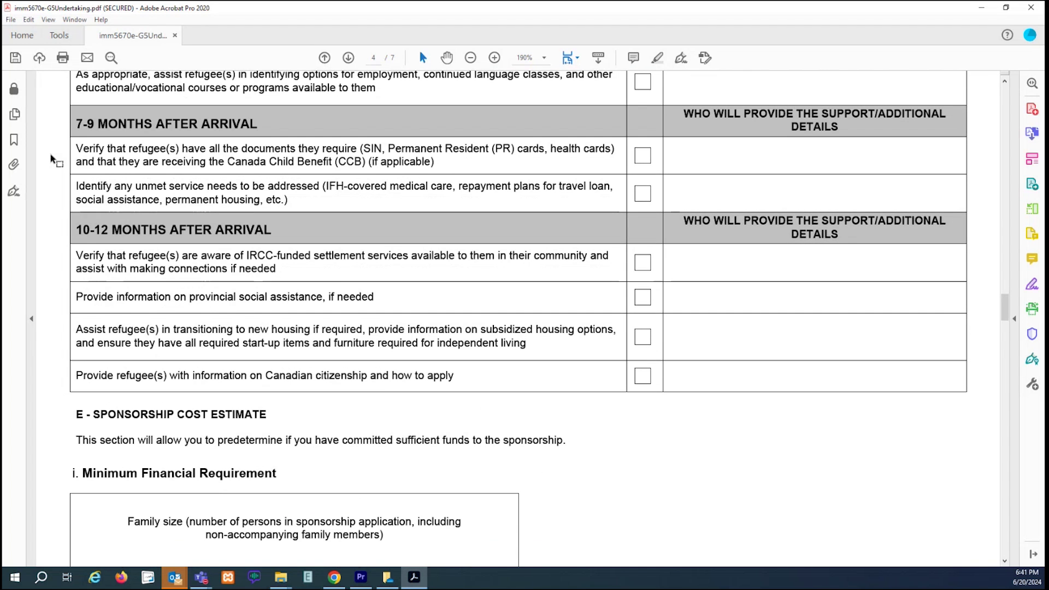
{"action": "scroll", "coordinate": [51, 159], "scroll_direction": "down", "scroll_amount": 2}
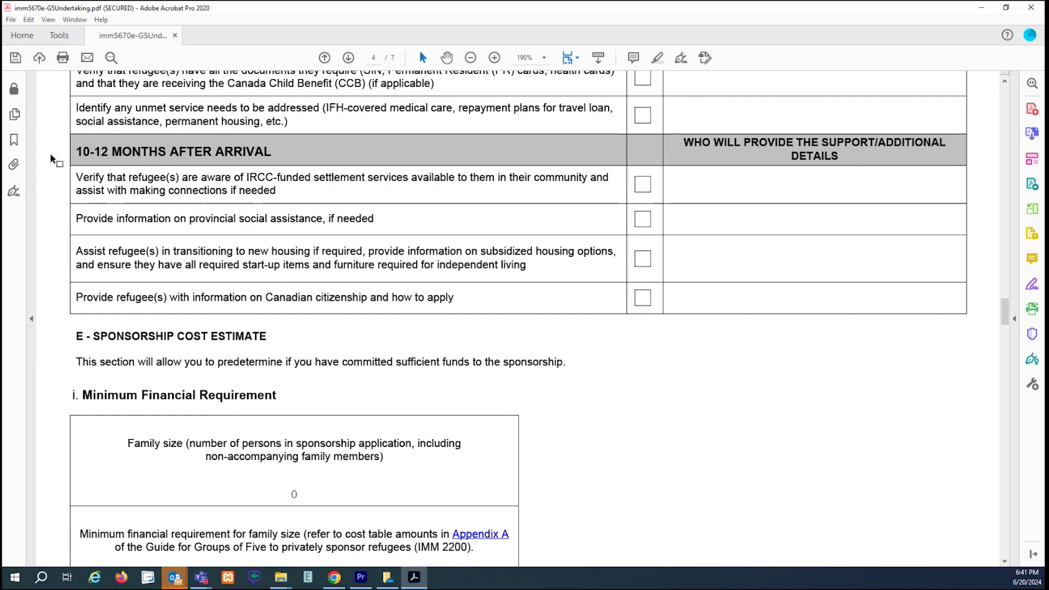
Check the transportation task in the ongoing sponsorship needs and enter "name member, member 2" as who will provide the support.
{"action": "scroll", "coordinate": [51, 159], "scroll_direction": "up", "scroll_amount": 15}
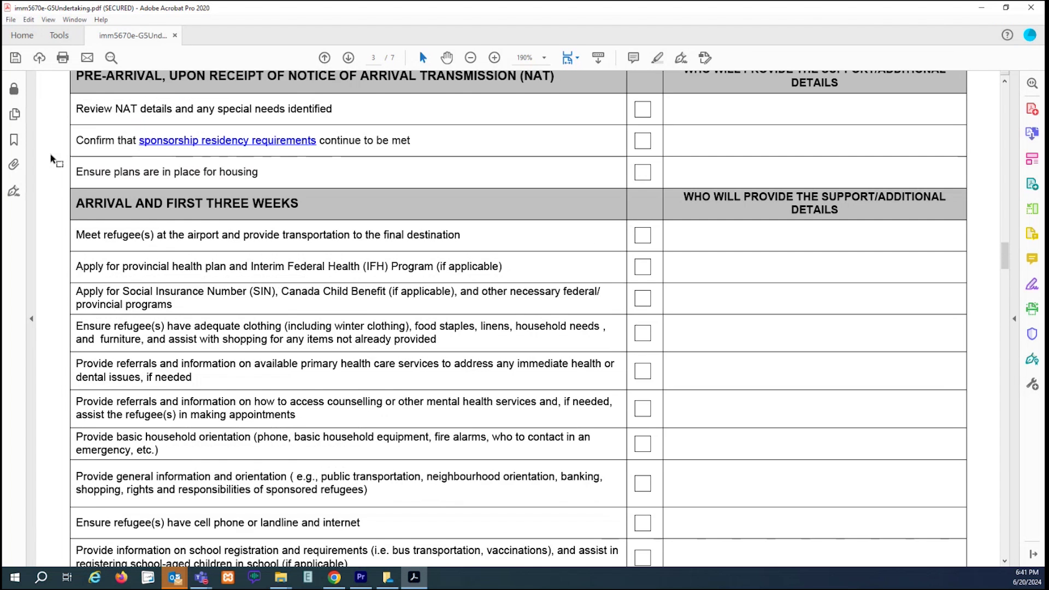
{"action": "scroll", "coordinate": [51, 159], "scroll_direction": "up", "scroll_amount": 1}
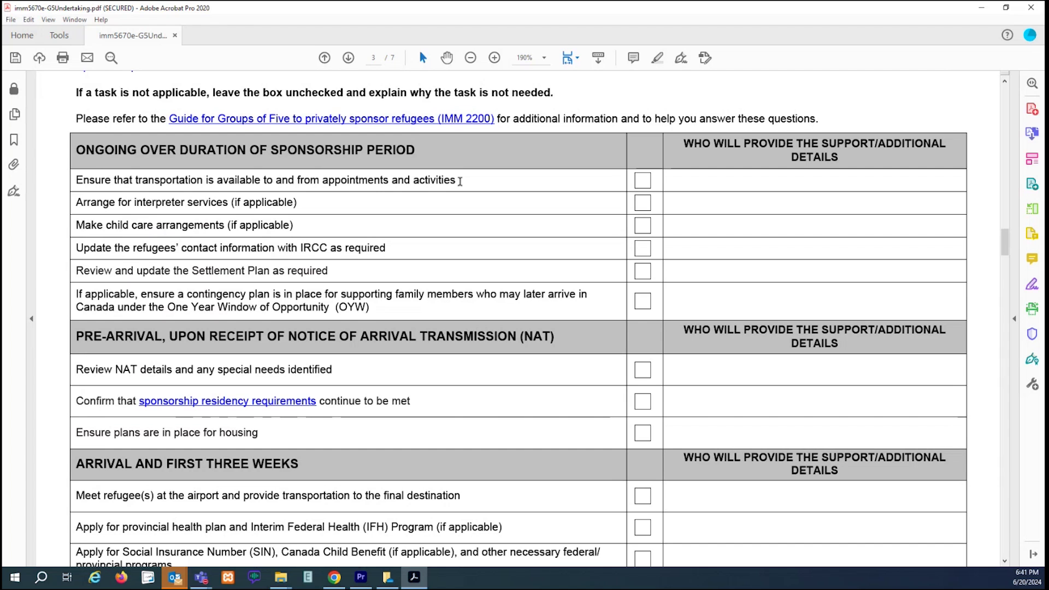
{"action": "left_click", "coordinate": [643, 184]}
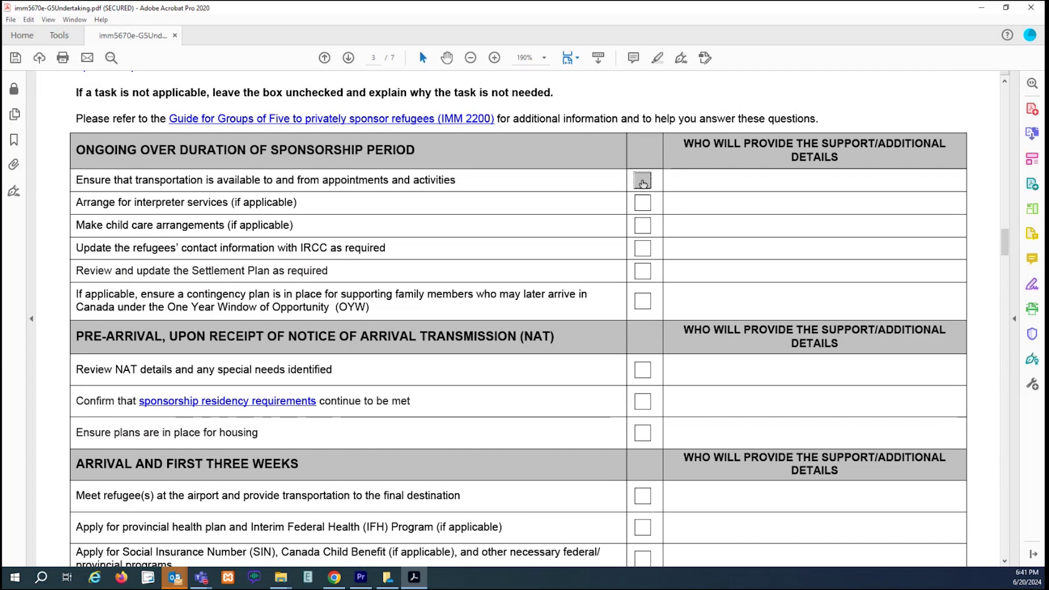
{"action": "left_click", "coordinate": [678, 177]}
{"action": "left_click", "coordinate": [756, 179]}
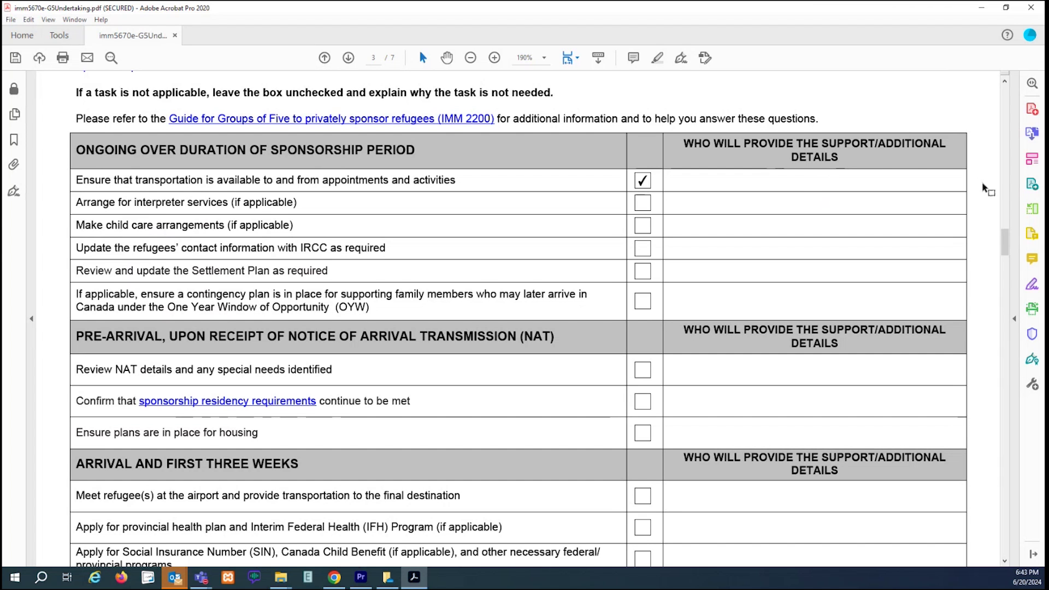
{"action": "type", "text": "name member"}
{"action": "type", "text": ", member 2"}
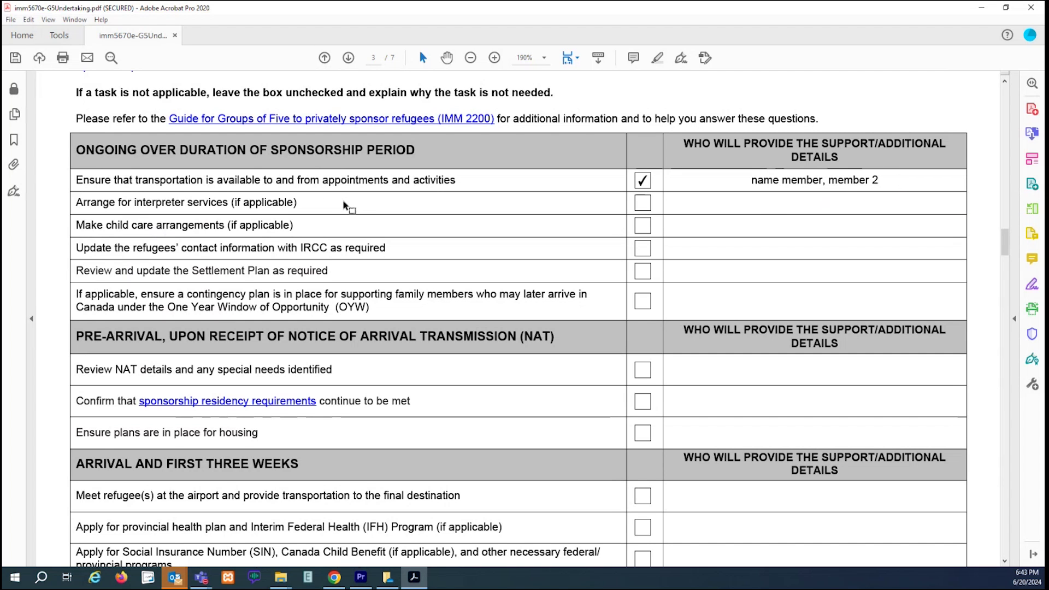
Check the interpreter, child care, IRCC contact update, Settlement Plan review and One Year Window contingency tasks in the ongoing sponsorship needs.
{"action": "left_click", "coordinate": [643, 203]}
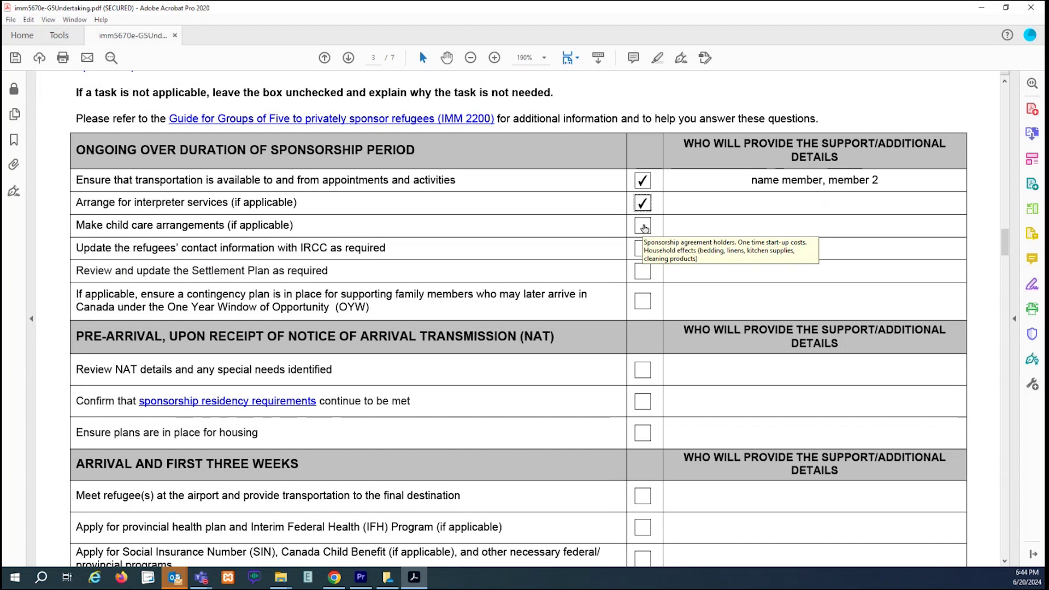
{"action": "left_click", "coordinate": [643, 227]}
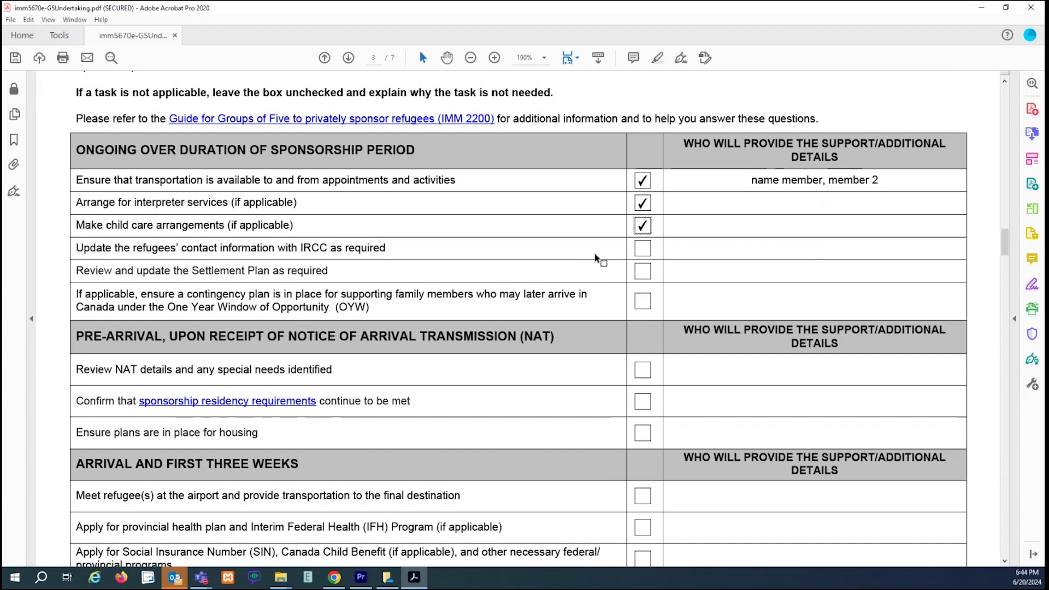
{"action": "left_click", "coordinate": [643, 250]}
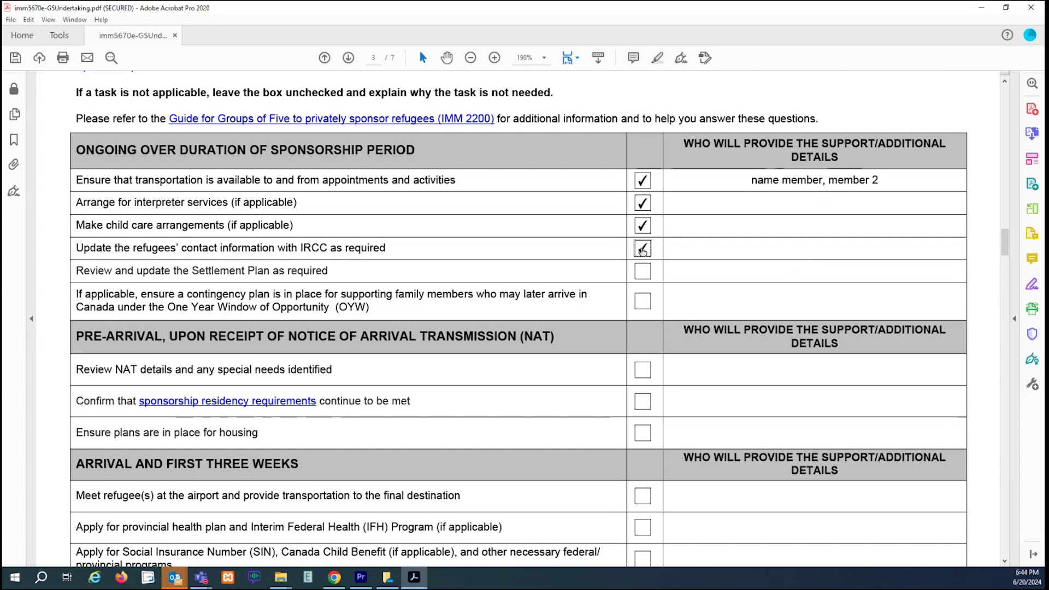
{"action": "left_click", "coordinate": [644, 274]}
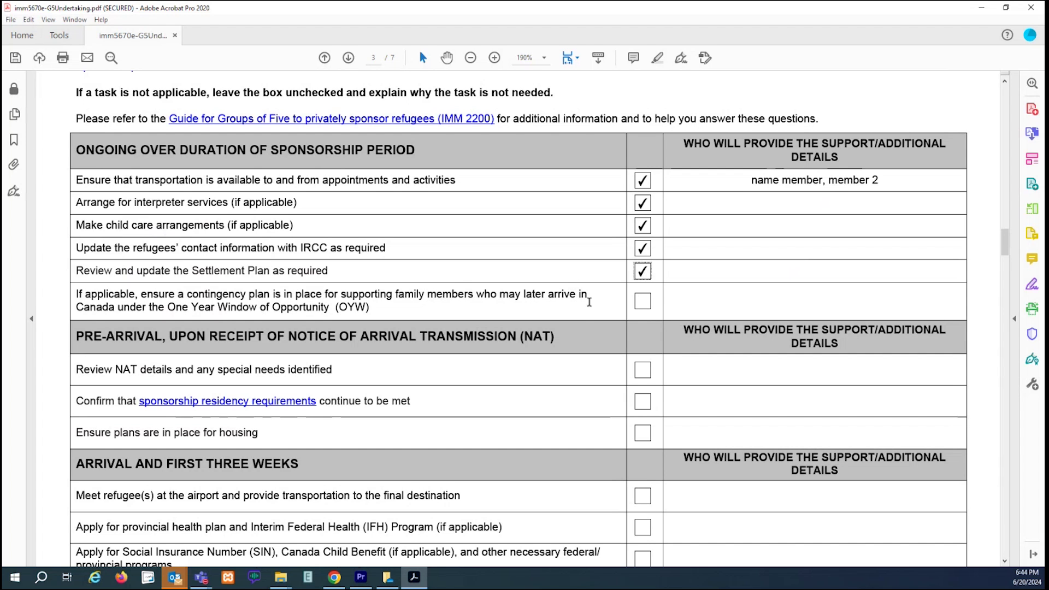
{"action": "left_click", "coordinate": [645, 307]}
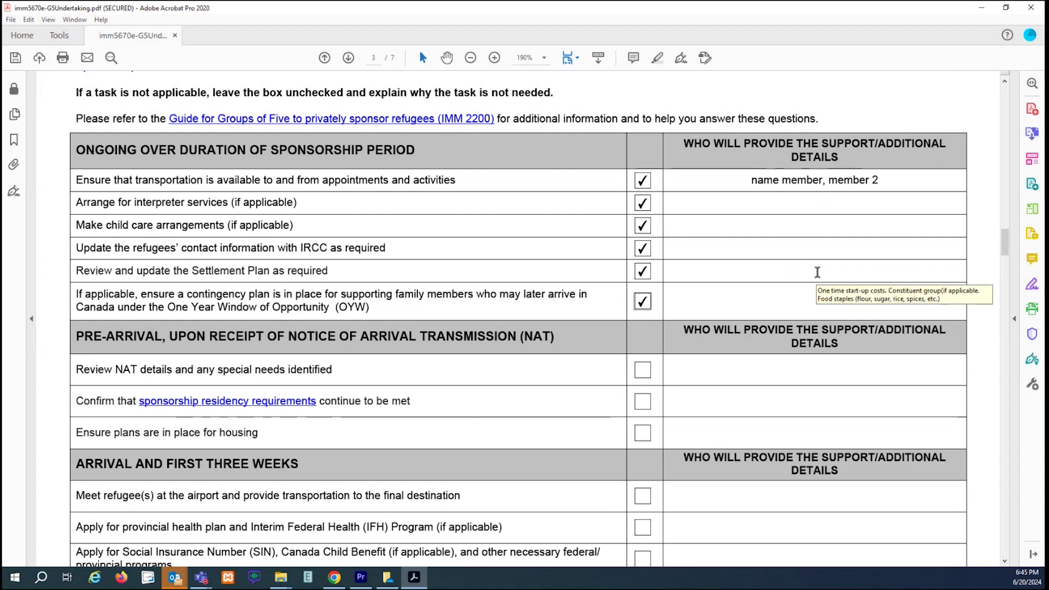
Review the remaining section D settlement tasks and the family size and minimum financial requirement fields in section E.
{"action": "scroll", "coordinate": [818, 272], "scroll_direction": "down", "scroll_amount": 3}
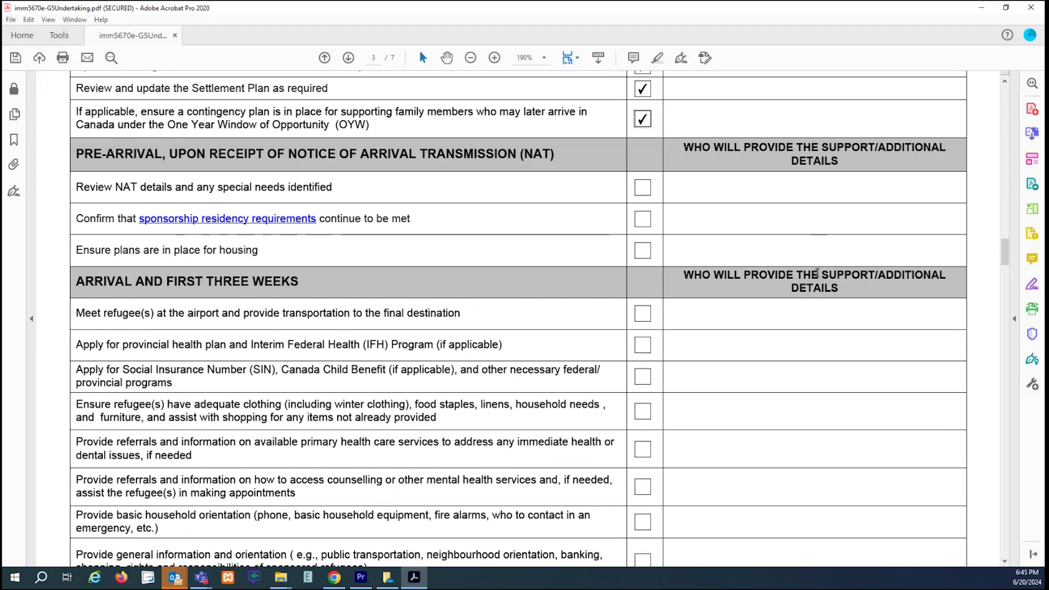
{"action": "scroll", "coordinate": [817, 272], "scroll_direction": "down", "scroll_amount": 3}
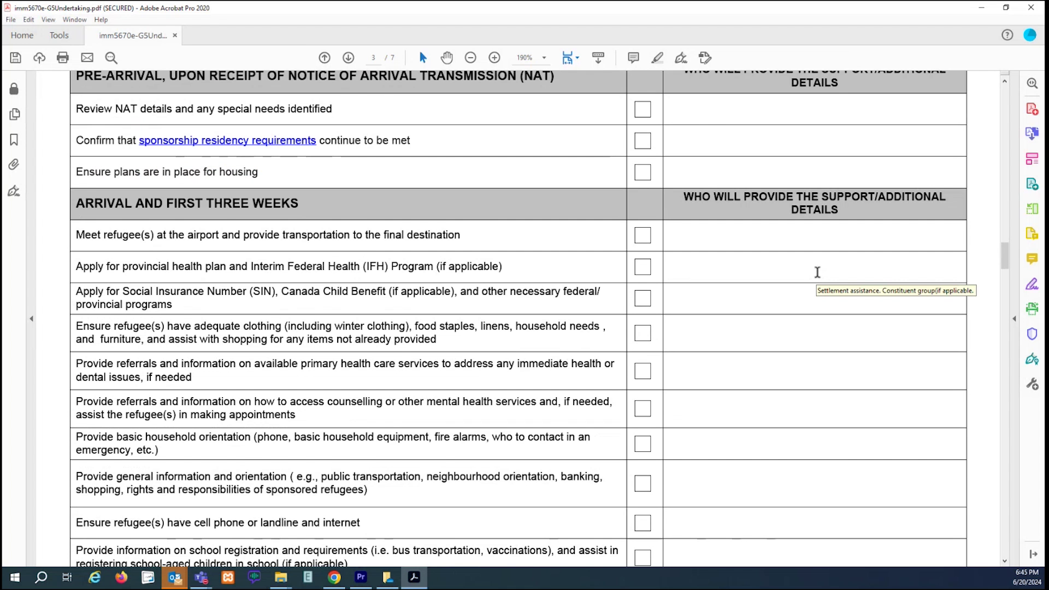
{"action": "scroll", "coordinate": [817, 272], "scroll_direction": "down", "scroll_amount": 4}
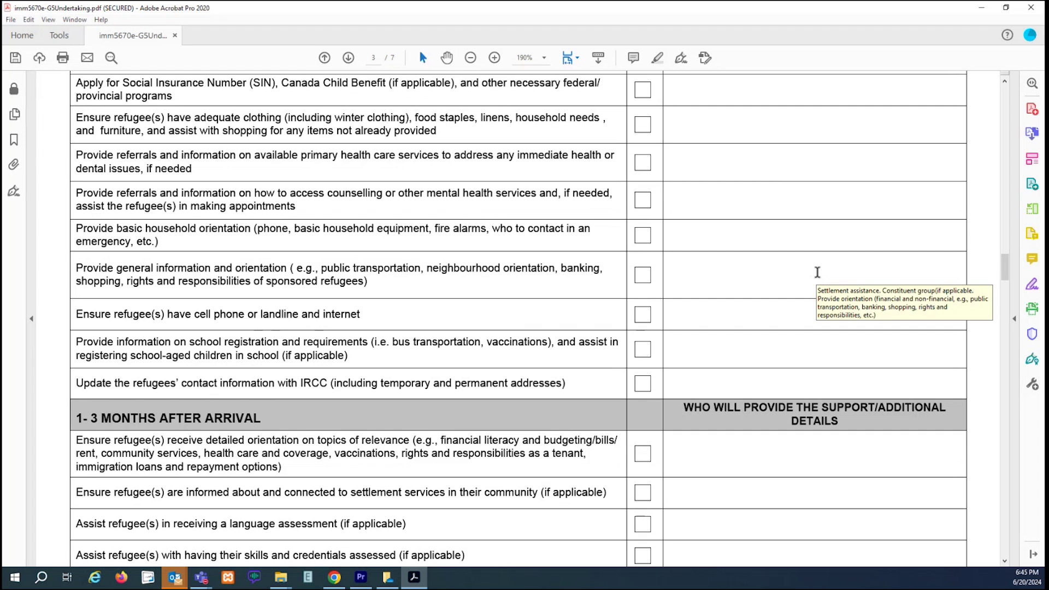
{"action": "scroll", "coordinate": [818, 272], "scroll_direction": "down", "scroll_amount": 3}
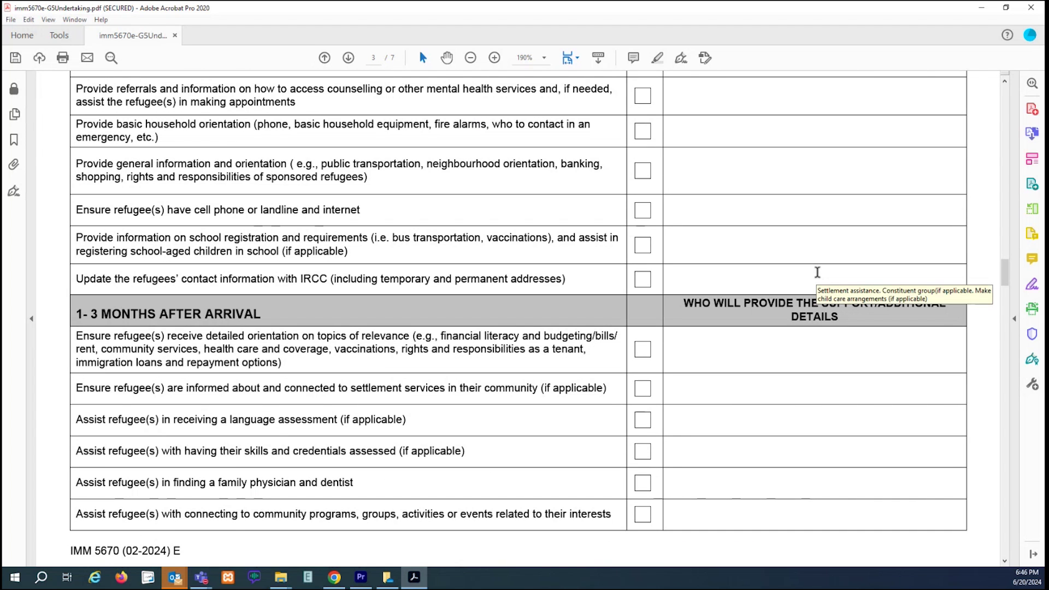
{"action": "scroll", "coordinate": [817, 272], "scroll_direction": "down", "scroll_amount": 4}
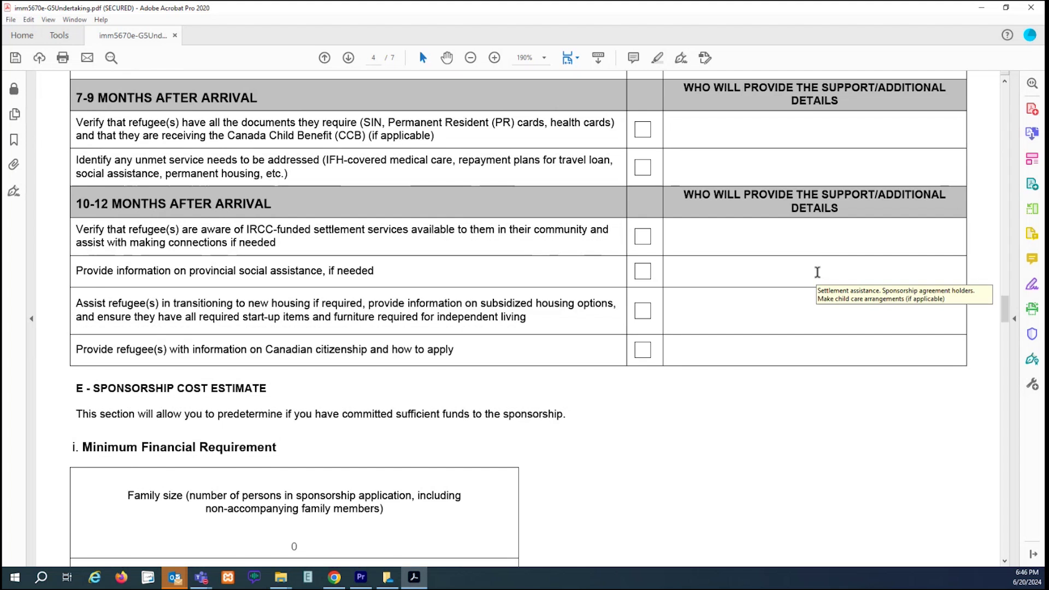
{"action": "scroll", "coordinate": [817, 271], "scroll_direction": "down", "scroll_amount": 3}
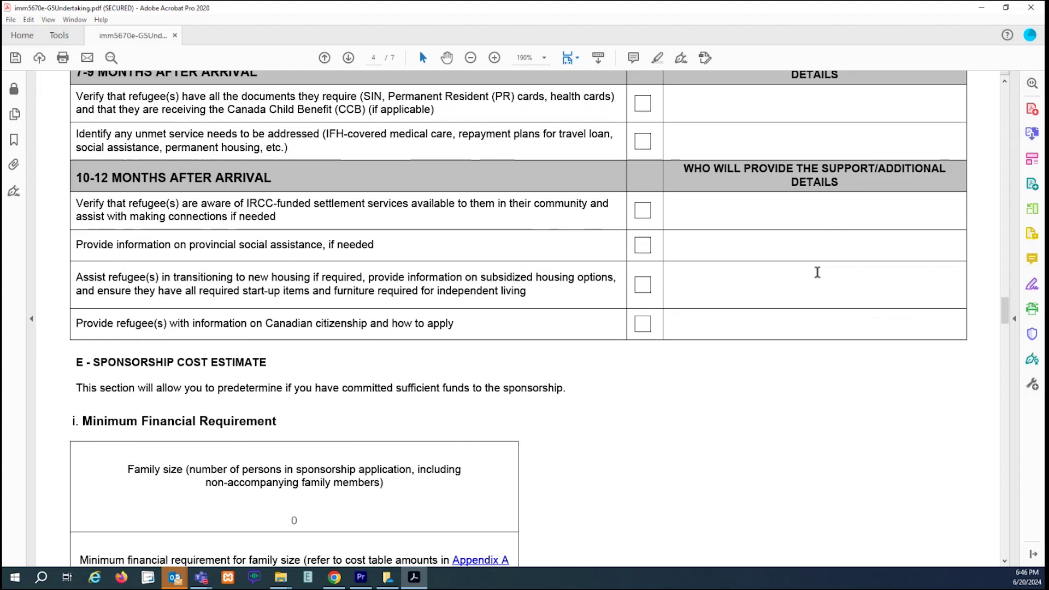
{"action": "scroll", "coordinate": [817, 272], "scroll_direction": "down", "scroll_amount": 2}
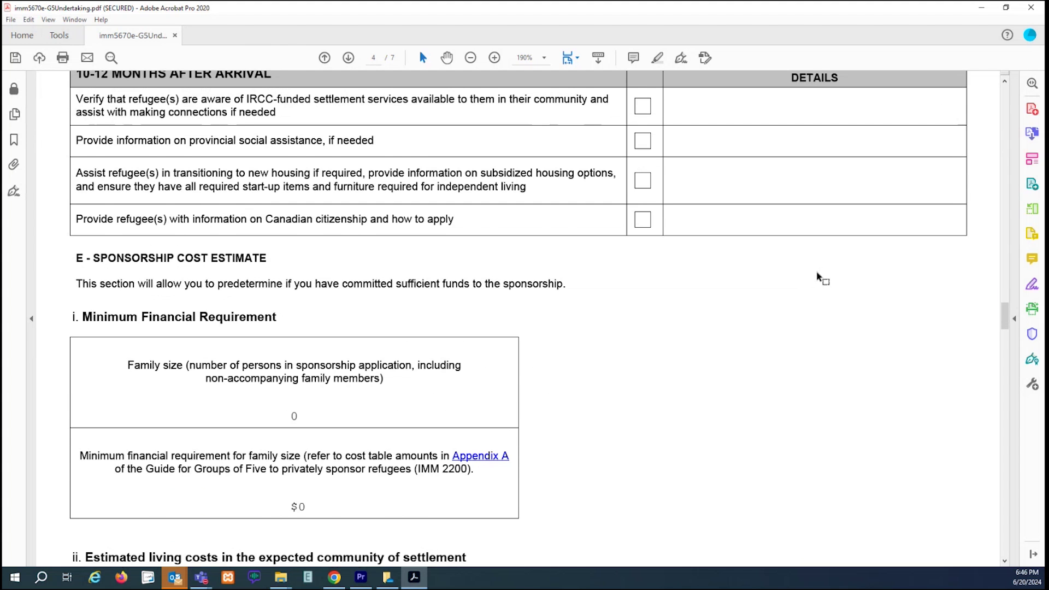
{"action": "scroll", "coordinate": [817, 277], "scroll_direction": "down", "scroll_amount": 3}
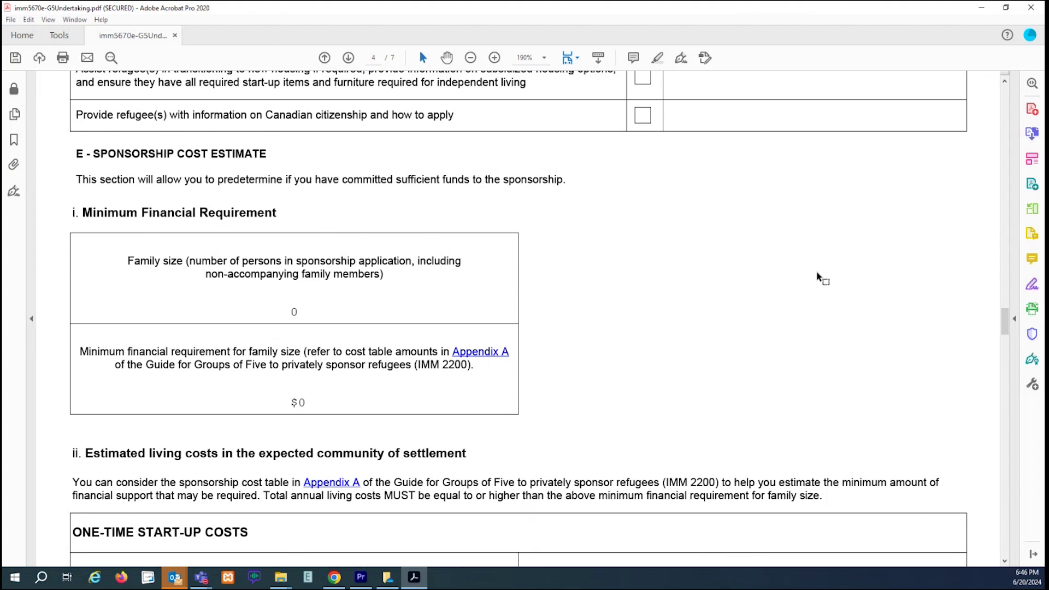
{"action": "scroll", "coordinate": [817, 277], "scroll_direction": "down", "scroll_amount": 2}
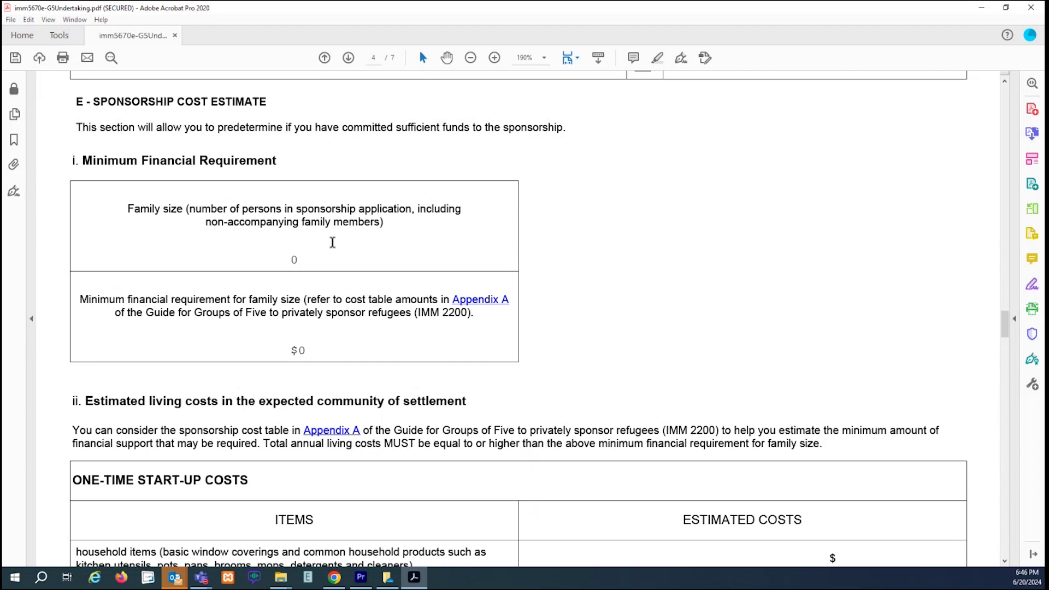
{"action": "left_click", "coordinate": [284, 256]}
{"action": "left_click", "coordinate": [343, 254]}
{"action": "left_click_drag", "start_coordinate": [1002, 325], "coordinate": [1003, 326]}
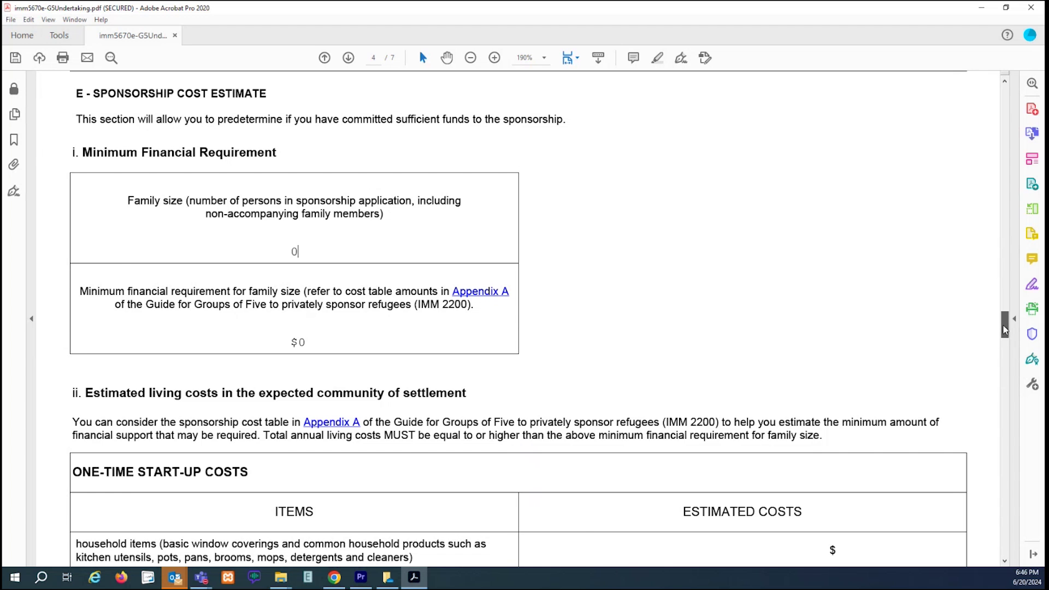
In section B, enter the principal applicant's family name as "refugee name" and given name as "name", and set the gender to Female.
{"action": "left_click_drag", "start_coordinate": [1003, 330], "coordinate": [999, 283]}
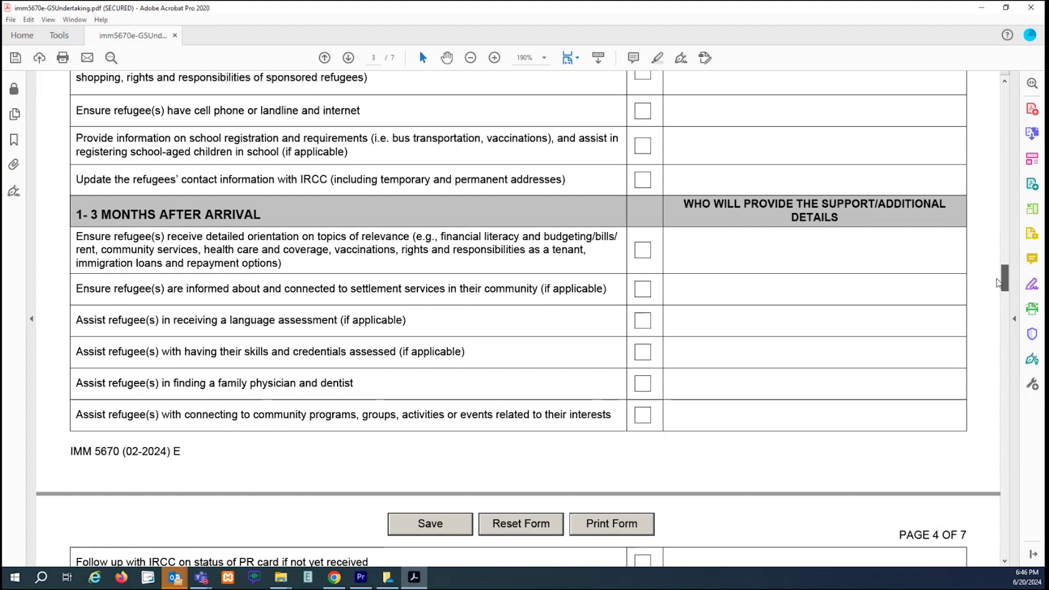
{"action": "left_click_drag", "start_coordinate": [998, 283], "coordinate": [999, 260]}
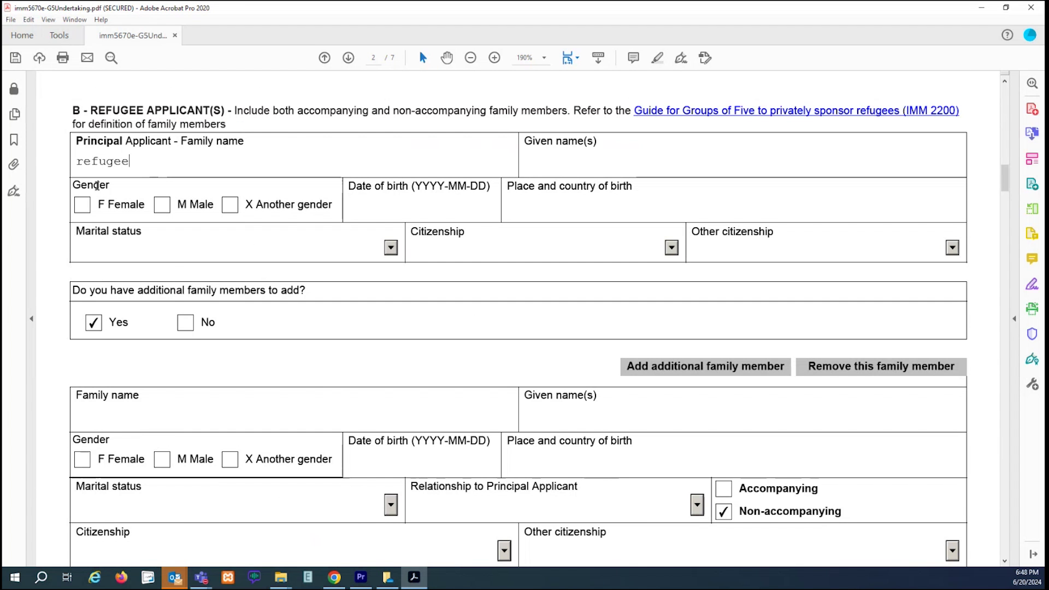
{"action": "type", "text": "name"}
{"action": "left_click", "coordinate": [586, 159]}
{"action": "type", "text": "name"}
{"action": "left_click", "coordinate": [82, 207]}
Fill in the principal applicant's date of birth and enter "test" as the place and country of birth.
{"action": "left_click", "coordinate": [500, 215]}
{"action": "left_click", "coordinate": [499, 215]}
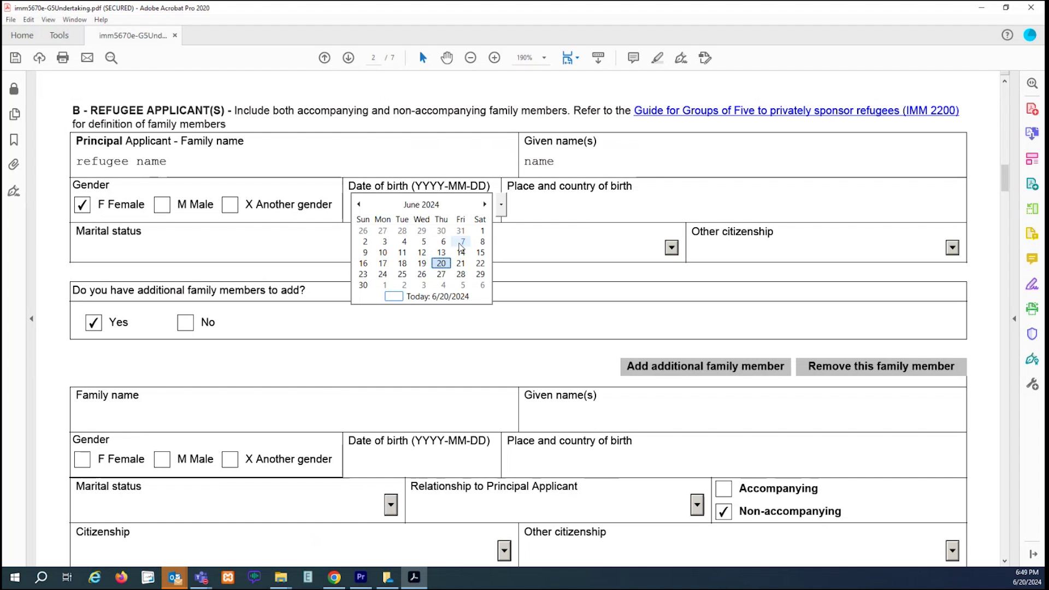
{"action": "left_click", "coordinate": [418, 205]}
{"action": "left_click", "coordinate": [421, 204]}
{"action": "left_click", "coordinate": [555, 206]}
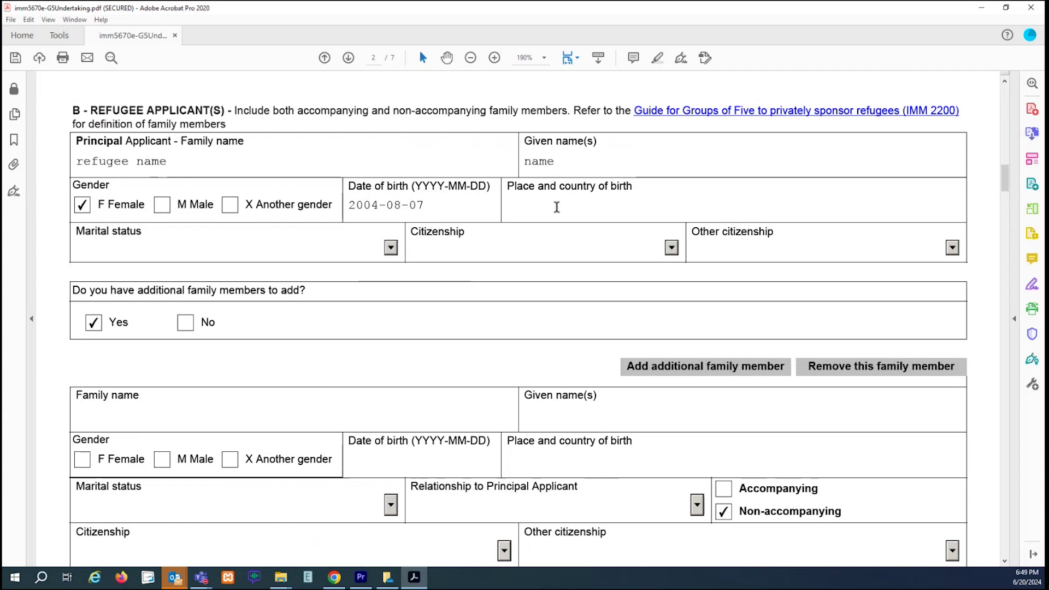
{"action": "type", "text": "test"}
Set the principal applicant's marital status to Married and citizenship to Afghanistan.
{"action": "left_click", "coordinate": [390, 248]}
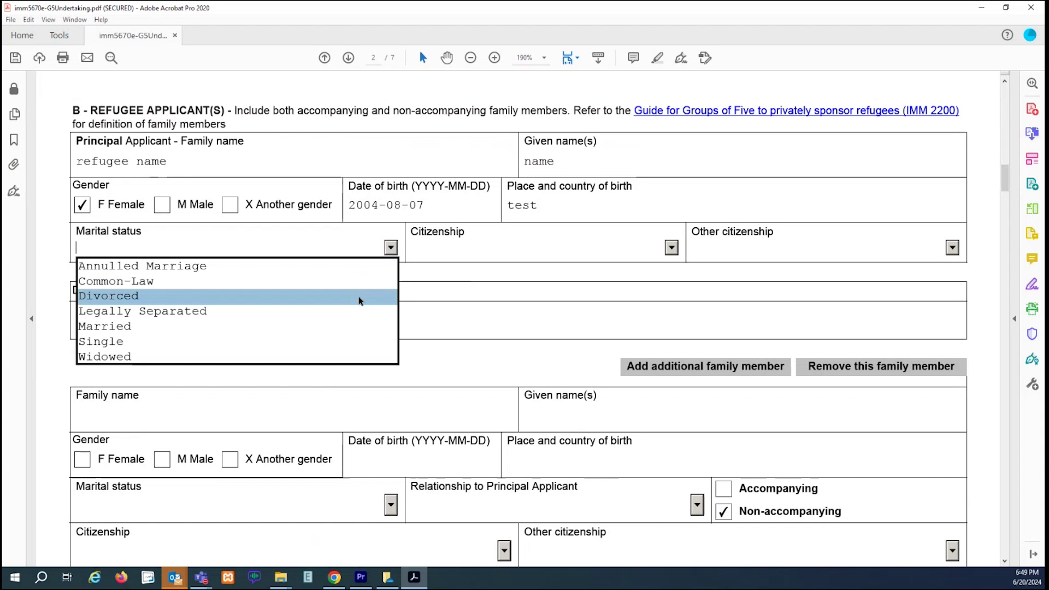
{"action": "left_click", "coordinate": [355, 326]}
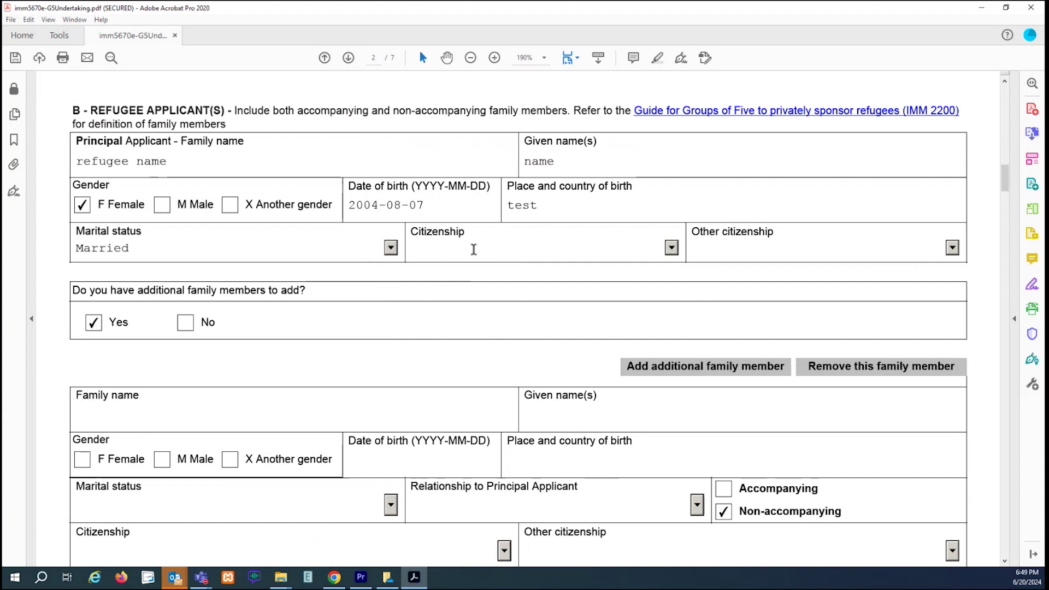
{"action": "left_click", "coordinate": [671, 248]}
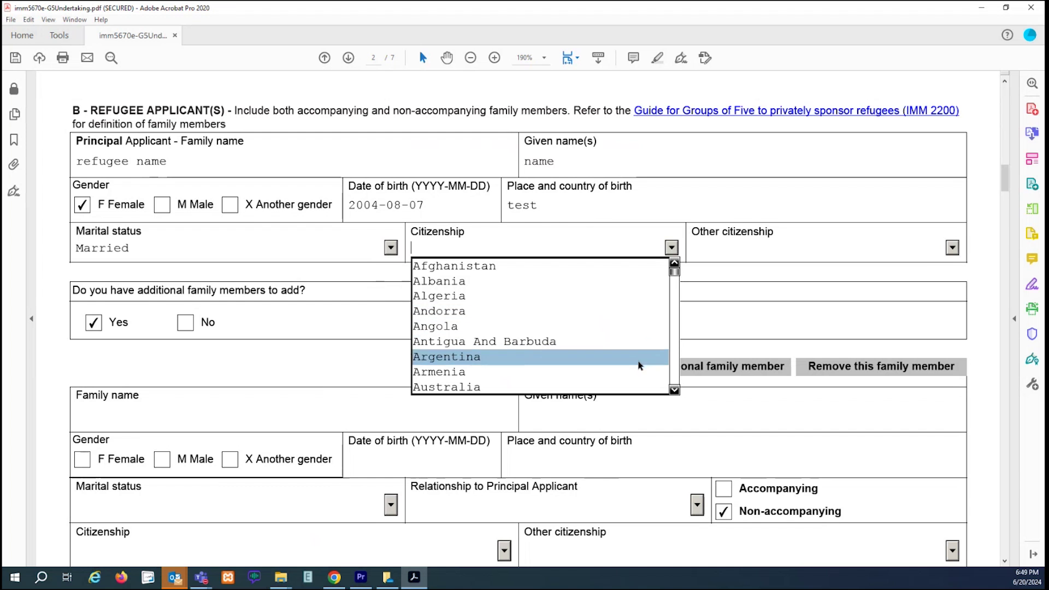
{"action": "left_click", "coordinate": [562, 266]}
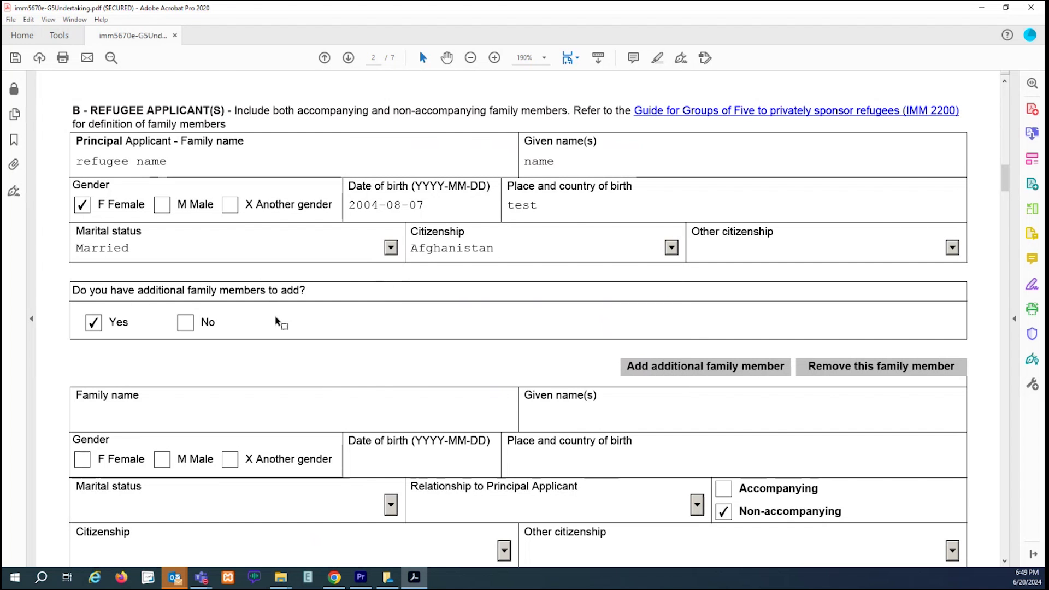
Check the family size and minimum financial requirement in section E for the principal applicant alone.
{"action": "scroll", "coordinate": [276, 317], "scroll_direction": "down", "scroll_amount": 2}
{"action": "scroll", "coordinate": [276, 317], "scroll_direction": "down", "scroll_amount": 7}
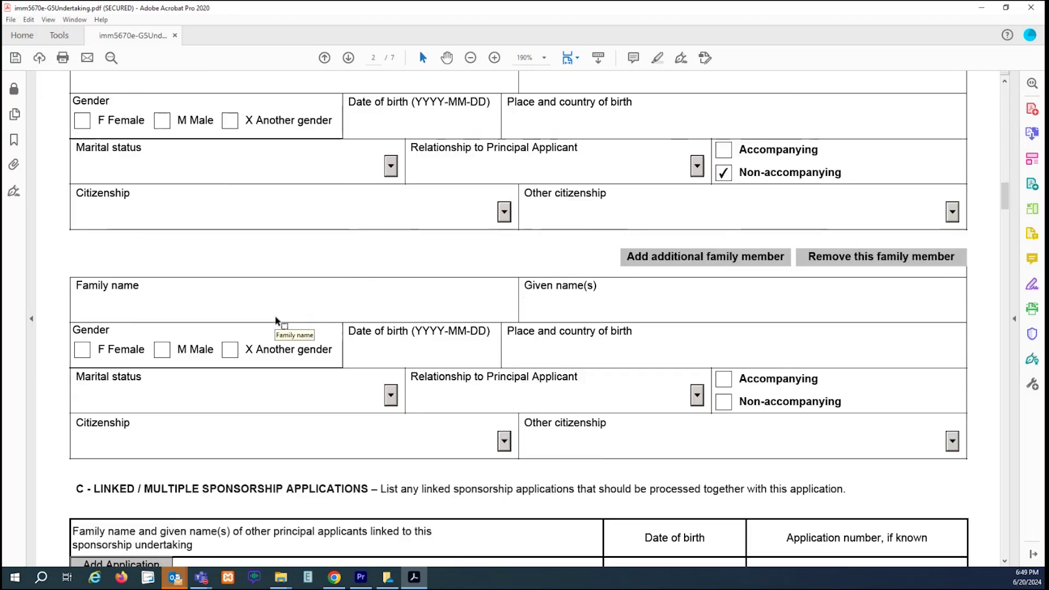
{"action": "scroll", "coordinate": [276, 317], "scroll_direction": "down", "scroll_amount": 3}
{"action": "scroll", "coordinate": [275, 316], "scroll_direction": "down", "scroll_amount": 6}
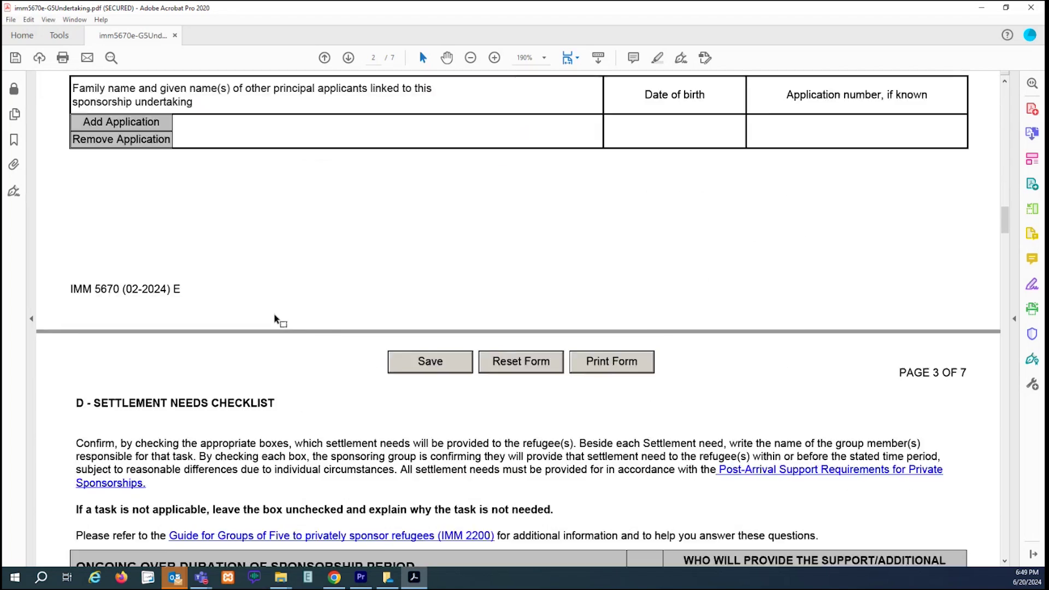
{"action": "scroll", "coordinate": [275, 315], "scroll_direction": "down", "scroll_amount": 20}
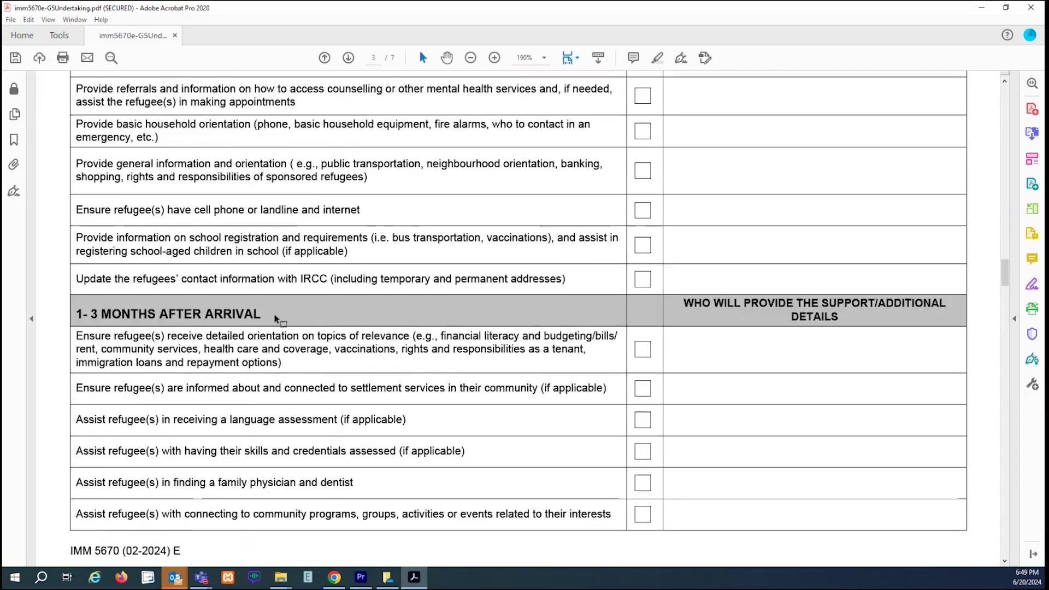
{"action": "scroll", "coordinate": [274, 315], "scroll_direction": "down", "scroll_amount": 13}
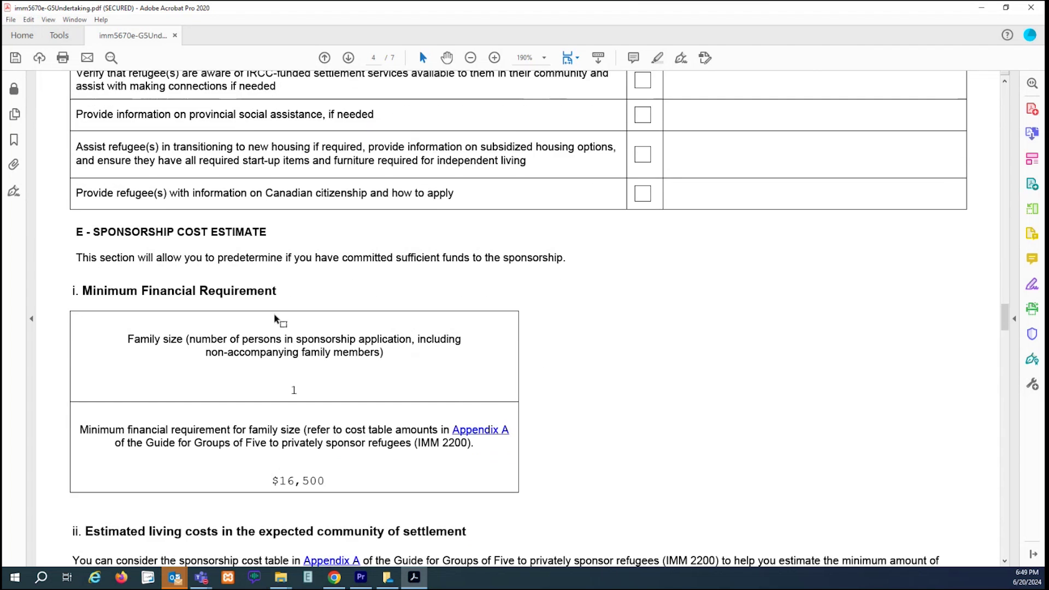
{"action": "scroll", "coordinate": [274, 317], "scroll_direction": "down", "scroll_amount": 2}
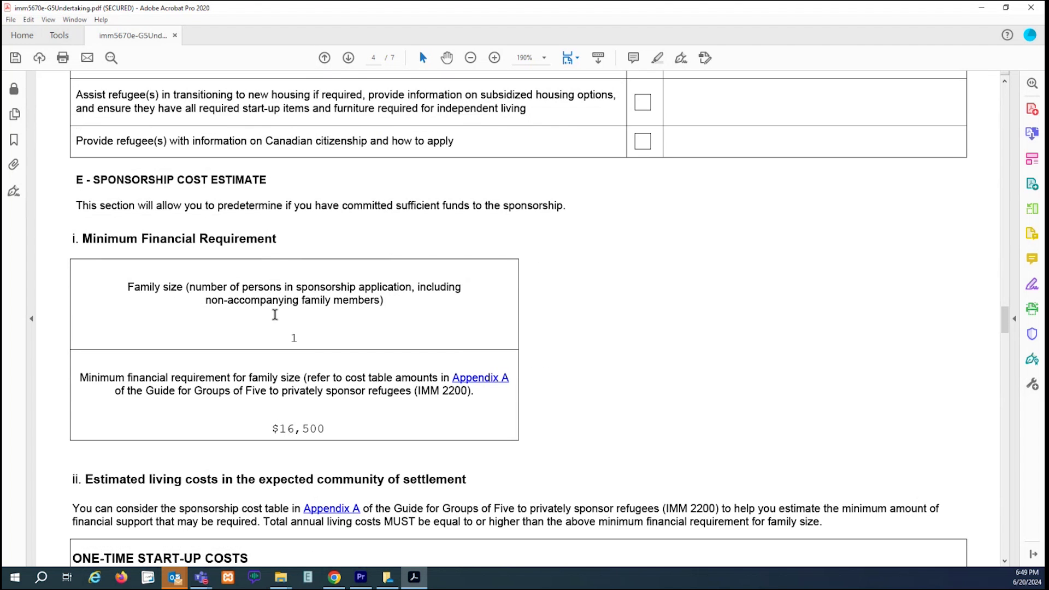
{"action": "left_click_drag", "start_coordinate": [288, 337], "coordinate": [312, 343]}
{"action": "left_click", "coordinate": [316, 338]}
{"action": "scroll", "coordinate": [316, 339], "scroll_direction": "down", "scroll_amount": 3}
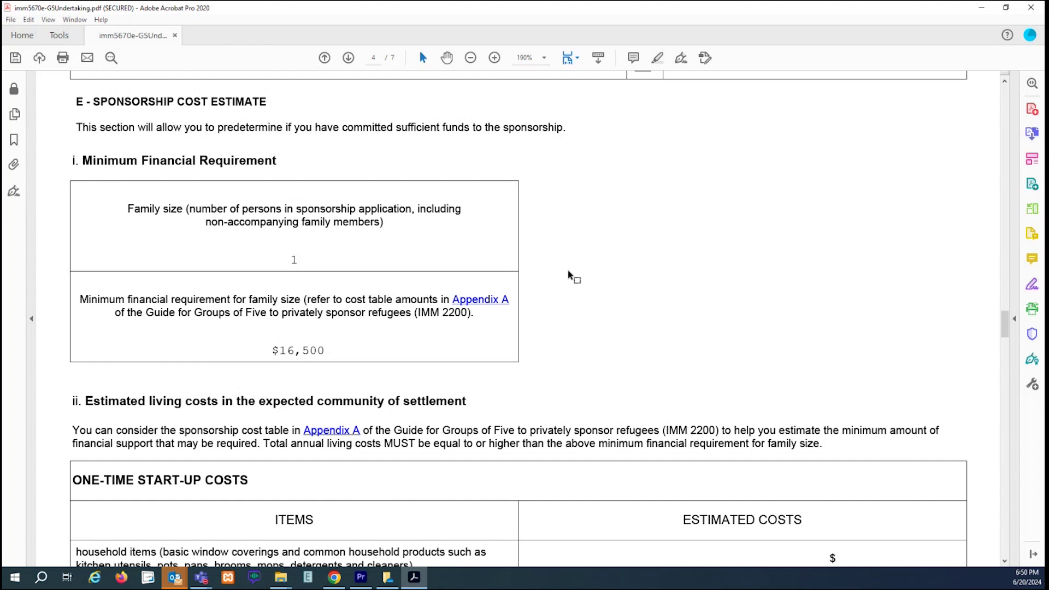
Enter "spouse" as the family name of the first additional family member in section B.
{"action": "scroll", "coordinate": [568, 277], "scroll_direction": "up", "scroll_amount": 6}
{"action": "scroll", "coordinate": [568, 276], "scroll_direction": "up", "scroll_amount": 17}
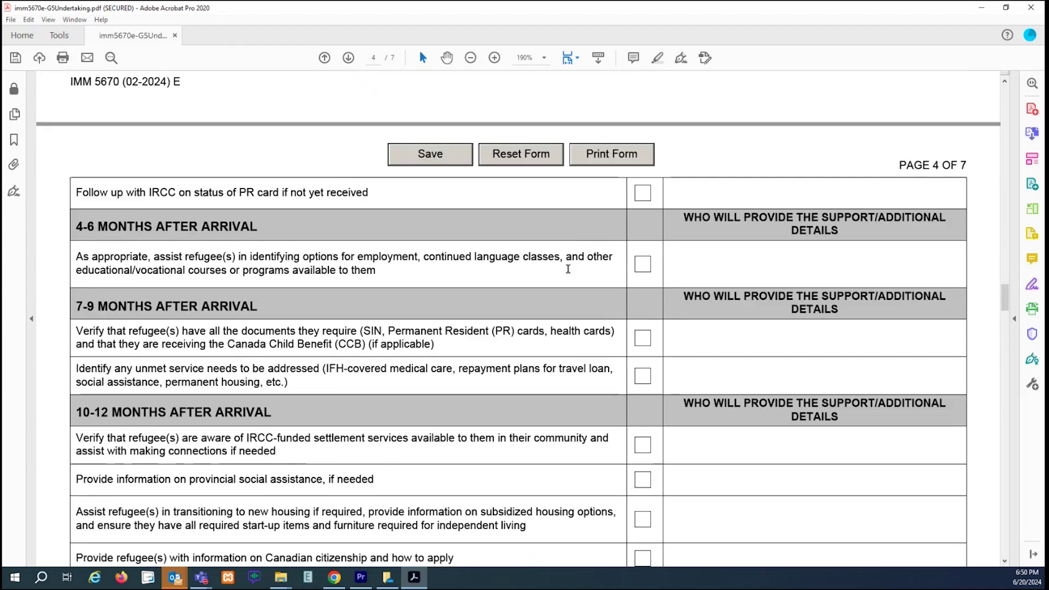
{"action": "scroll", "coordinate": [569, 273], "scroll_direction": "up", "scroll_amount": 20}
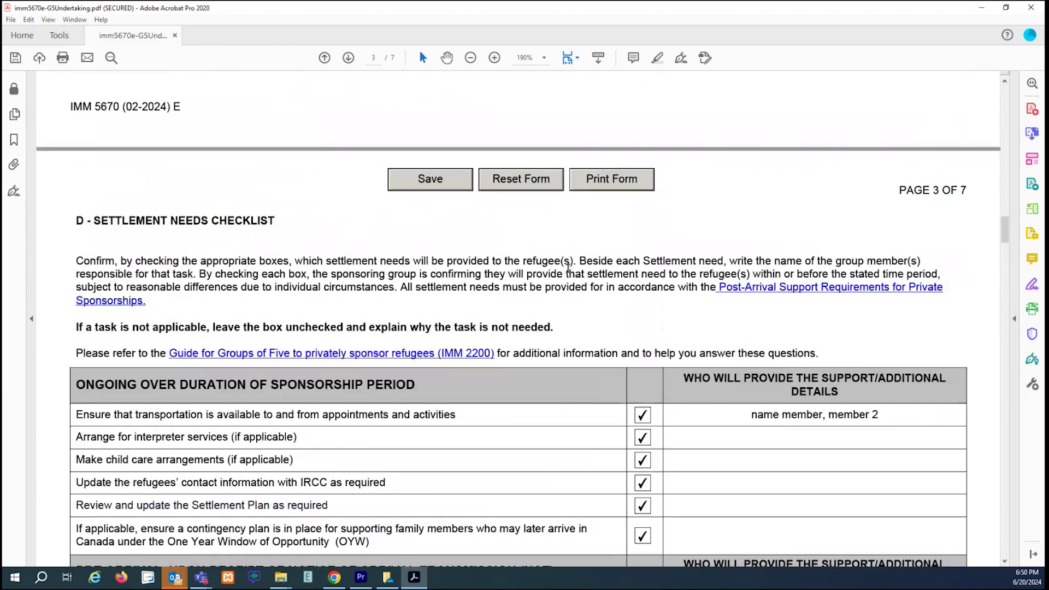
{"action": "scroll", "coordinate": [568, 268], "scroll_direction": "up", "scroll_amount": 3}
{"action": "left_click", "coordinate": [176, 171]}
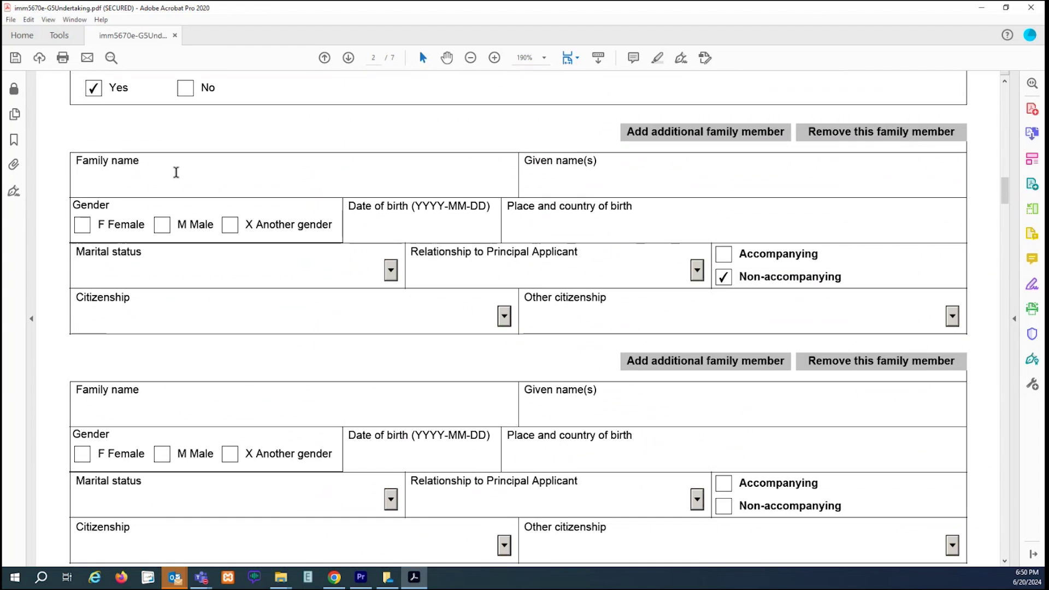
{"action": "type", "text": "spouse"}
Check the section E family size and minimum financial requirement with the spouse included, and return to the family members in section B.
{"action": "left_click_drag", "start_coordinate": [1005, 201], "coordinate": [1006, 333]}
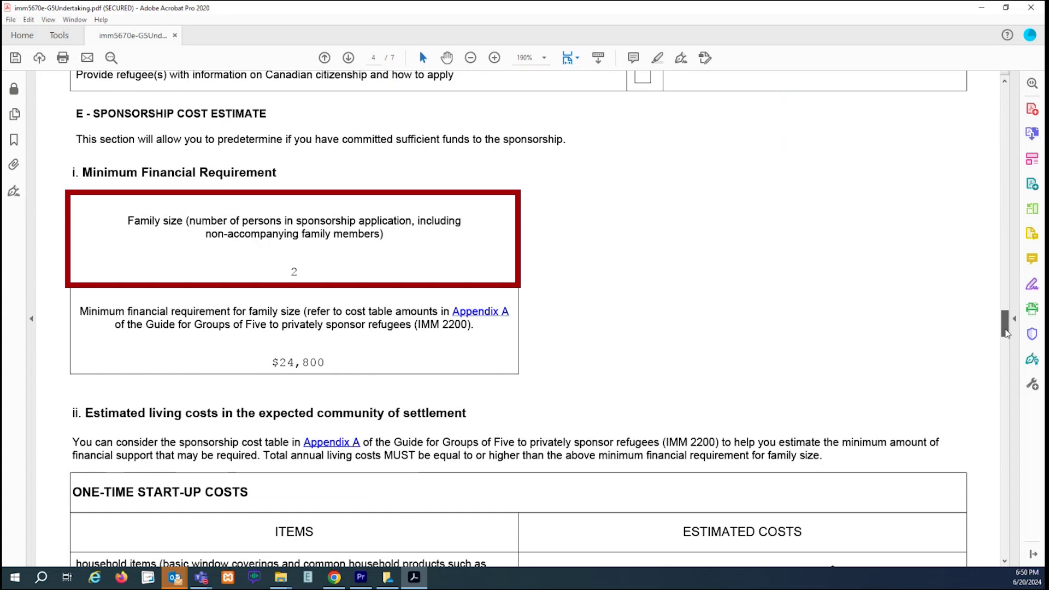
{"action": "left_click_drag", "start_coordinate": [1007, 333], "coordinate": [1005, 336]}
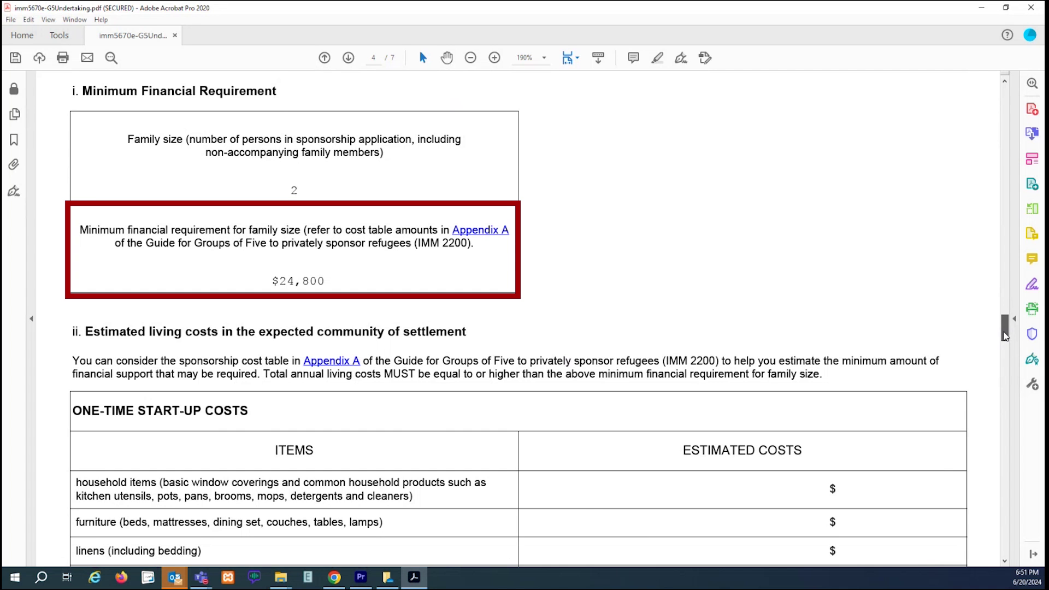
{"action": "left_click_drag", "start_coordinate": [1004, 336], "coordinate": [977, 207]}
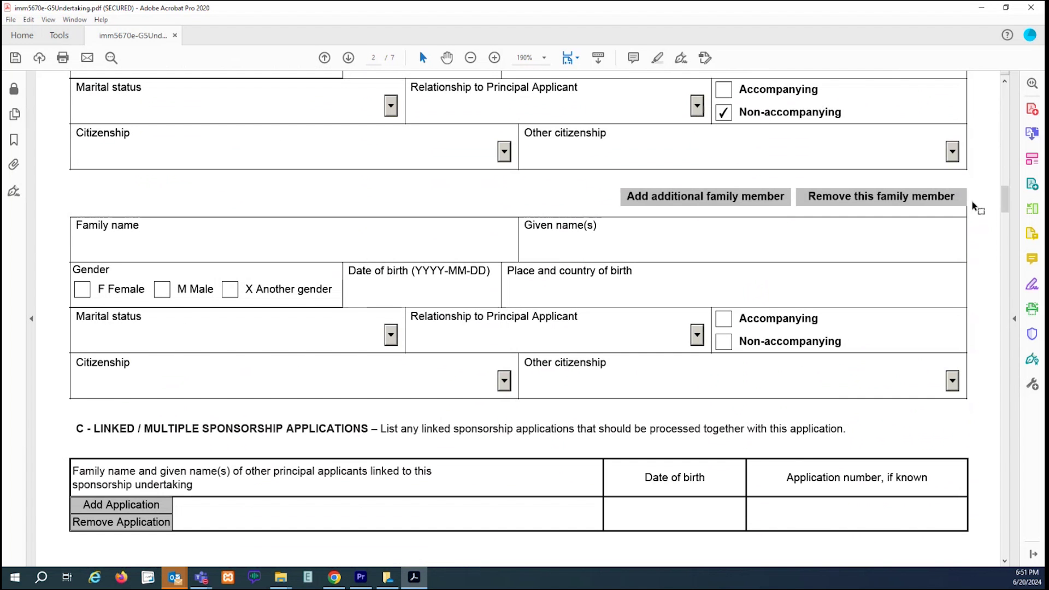
Enter "dependant child" as the next additional family member's family name and check the minimum financial requirement in section E.
{"action": "left_click", "coordinate": [239, 242]}
{"action": "type", "text": "dependant child"}
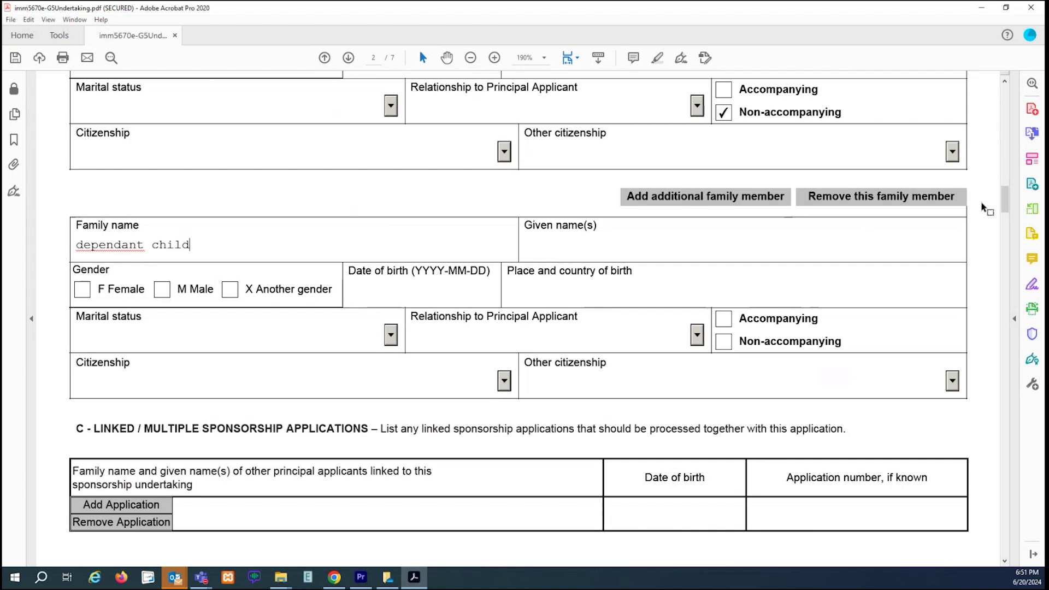
{"action": "left_click_drag", "start_coordinate": [1005, 202], "coordinate": [1009, 330]}
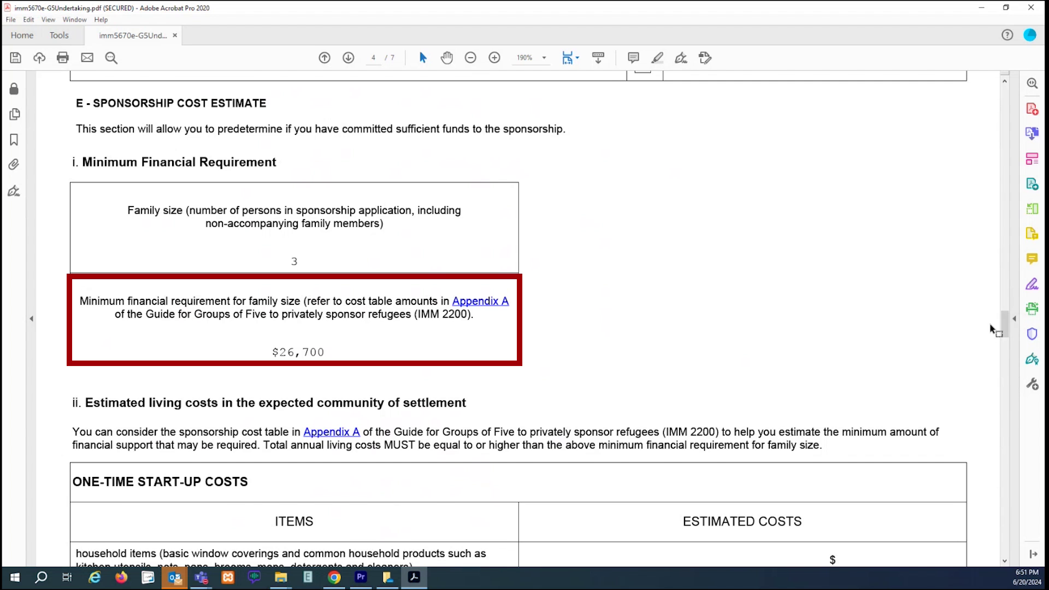
Open the linked Appendix A guide from the estimated living costs section in the browser and go to its Sponsorship Cost Table.
{"action": "left_click_drag", "start_coordinate": [1006, 330], "coordinate": [1011, 347]}
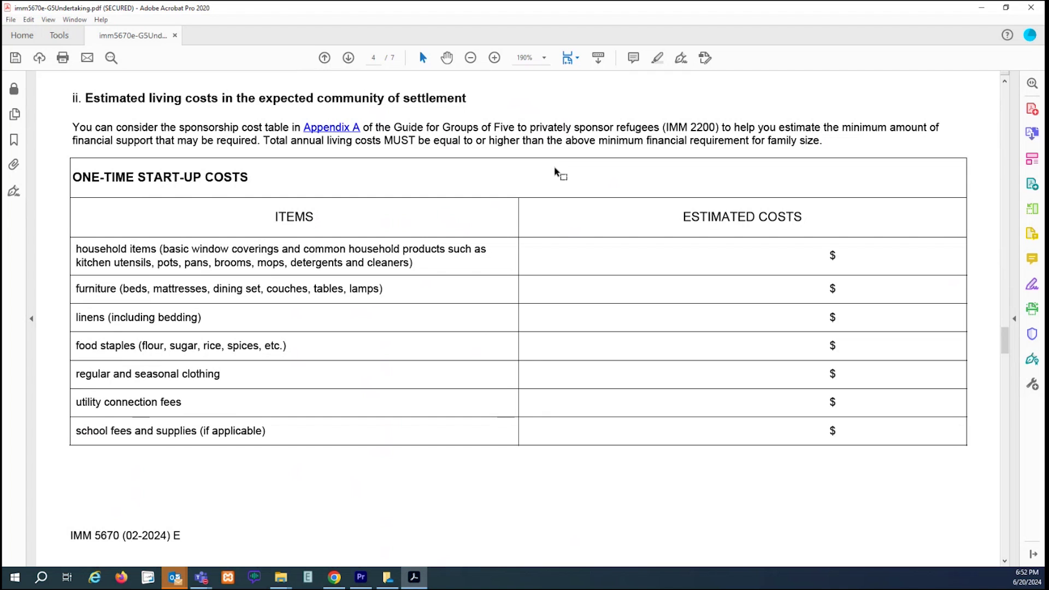
{"action": "scroll", "coordinate": [556, 173], "scroll_direction": "down", "scroll_amount": 1}
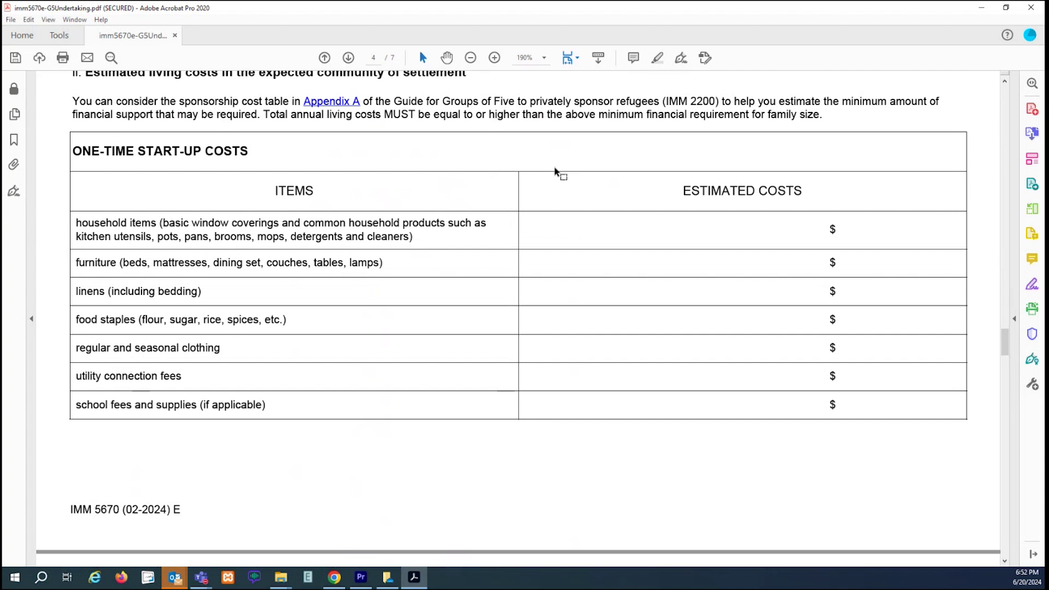
{"action": "left_click", "coordinate": [843, 232]}
{"action": "left_click", "coordinate": [339, 102]}
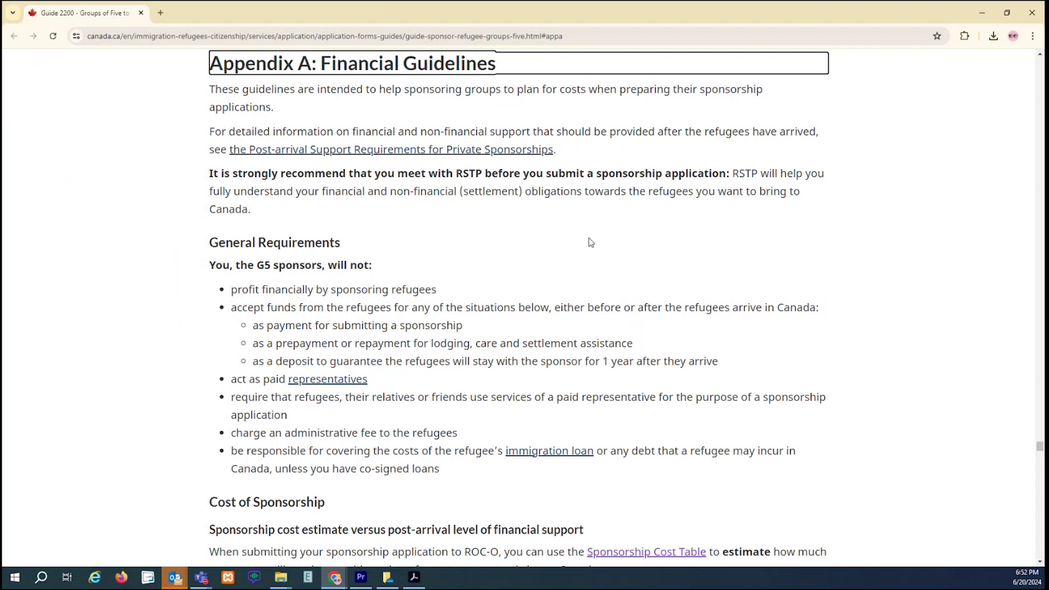
{"action": "scroll", "coordinate": [591, 242], "scroll_direction": "down", "scroll_amount": 5}
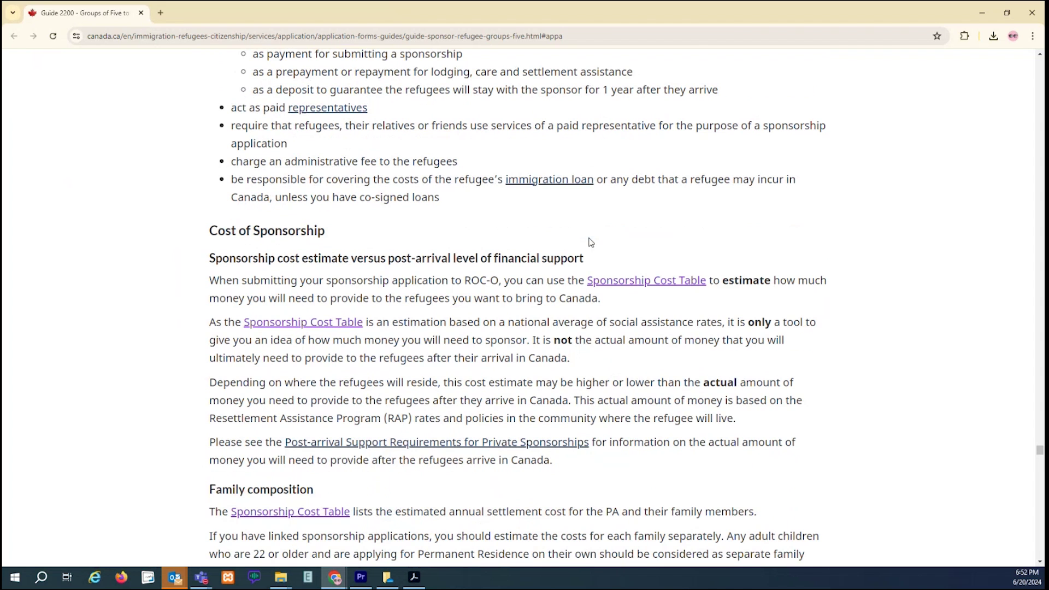
{"action": "scroll", "coordinate": [508, 232], "scroll_direction": "down", "scroll_amount": 1}
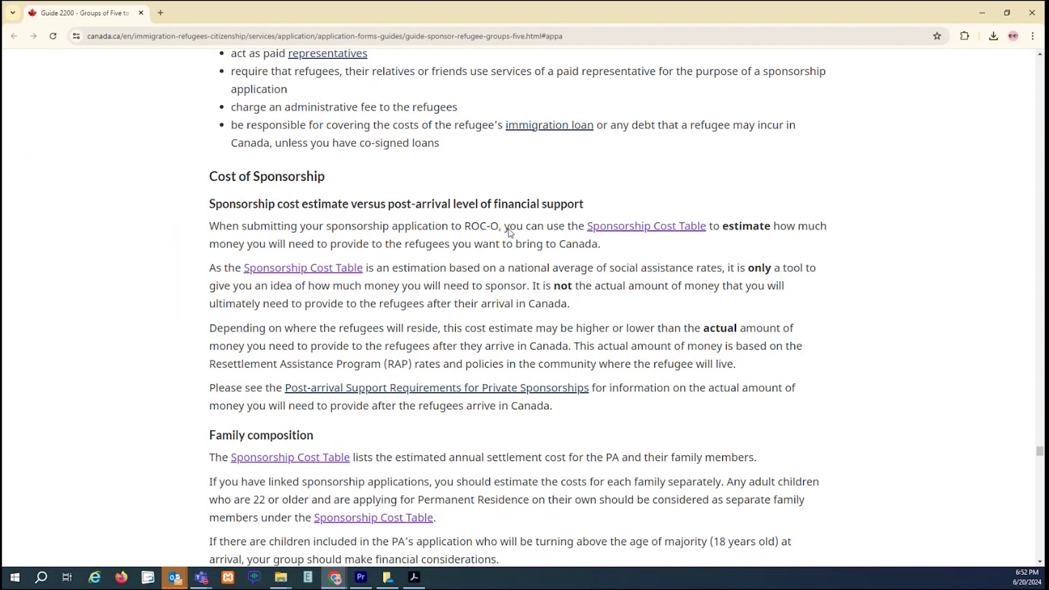
{"action": "left_click", "coordinate": [638, 227]}
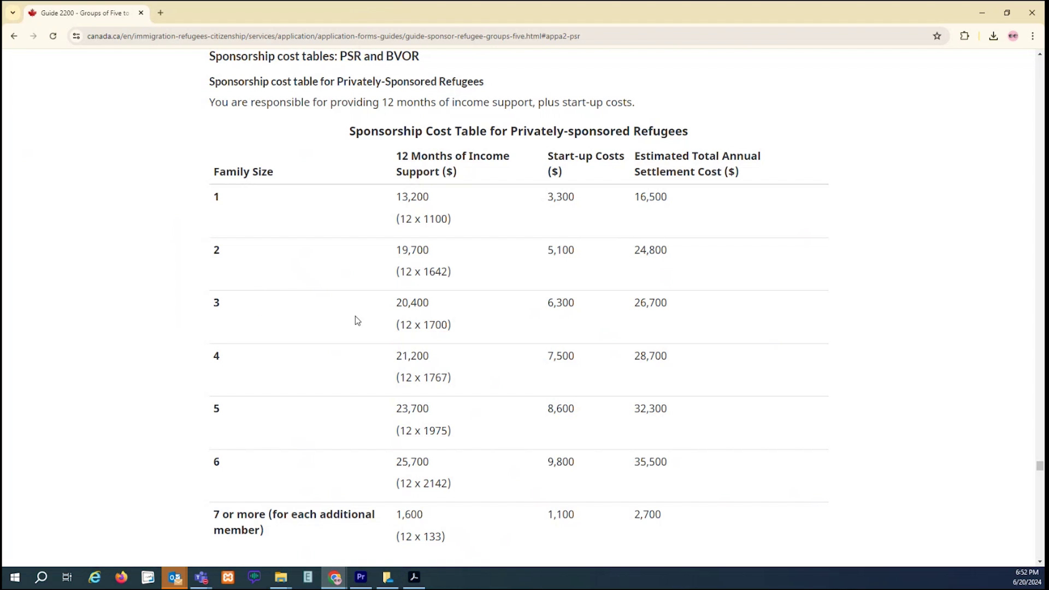
Examine the total, start-up and income support amounts for a family of three, and the Blended Visa Office-referred cost table.
{"action": "left_click_drag", "start_coordinate": [635, 302], "coordinate": [677, 310]}
{"action": "left_click_drag", "start_coordinate": [581, 307], "coordinate": [549, 304]}
{"action": "left_click_drag", "start_coordinate": [431, 303], "coordinate": [397, 310]}
{"action": "scroll", "coordinate": [381, 329], "scroll_direction": "down", "scroll_amount": 9}
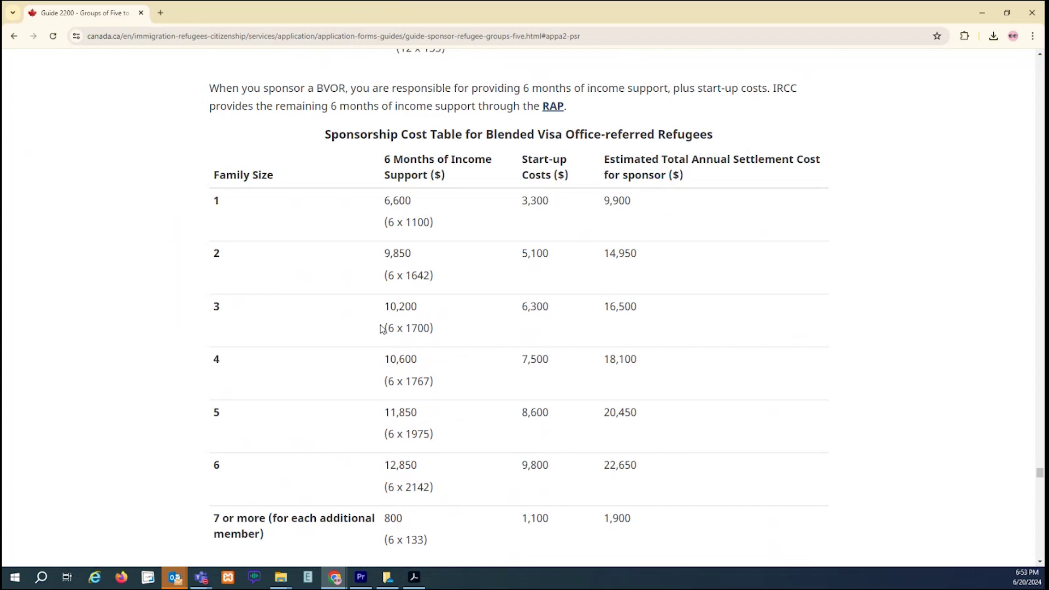
{"action": "scroll", "coordinate": [382, 329], "scroll_direction": "down", "scroll_amount": 1}
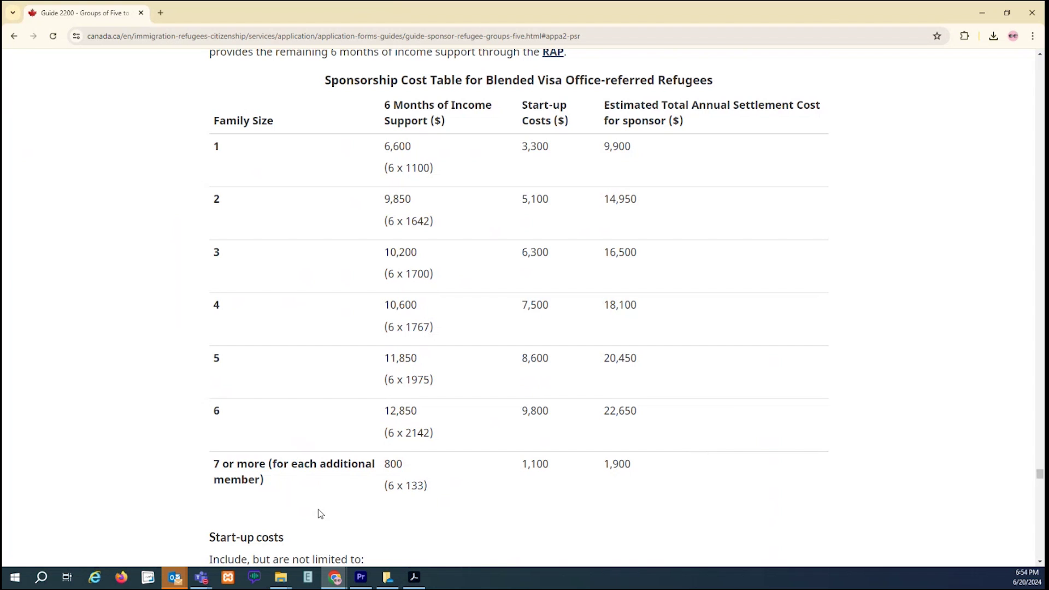
Read which items the guide lists under start-up costs and monthly costs.
{"action": "scroll", "coordinate": [320, 514], "scroll_direction": "down", "scroll_amount": 5}
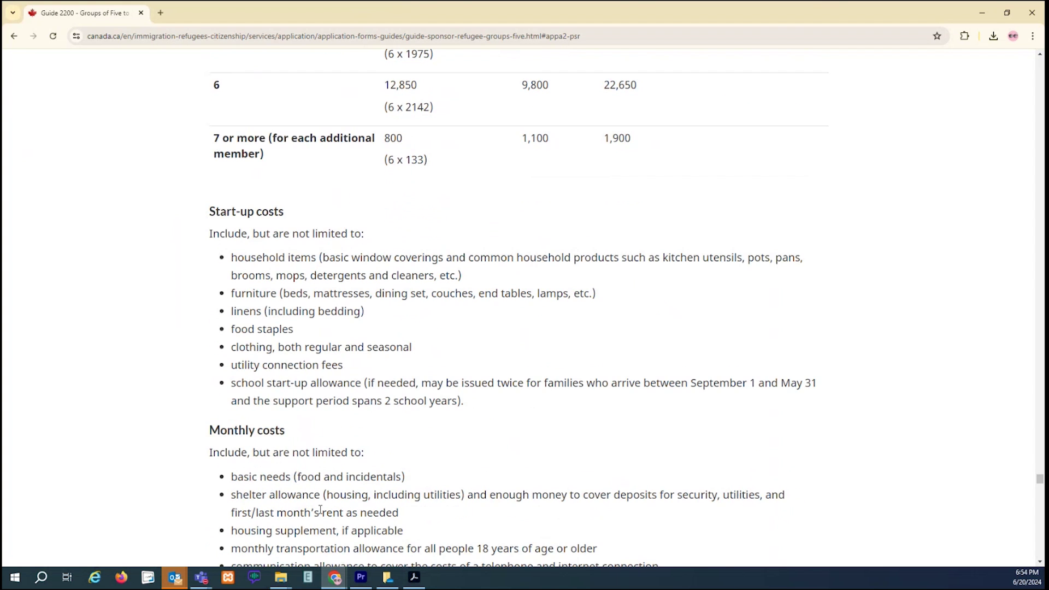
{"action": "scroll", "coordinate": [320, 510], "scroll_direction": "down", "scroll_amount": 1}
{"action": "scroll", "coordinate": [320, 510], "scroll_direction": "down", "scroll_amount": 1}
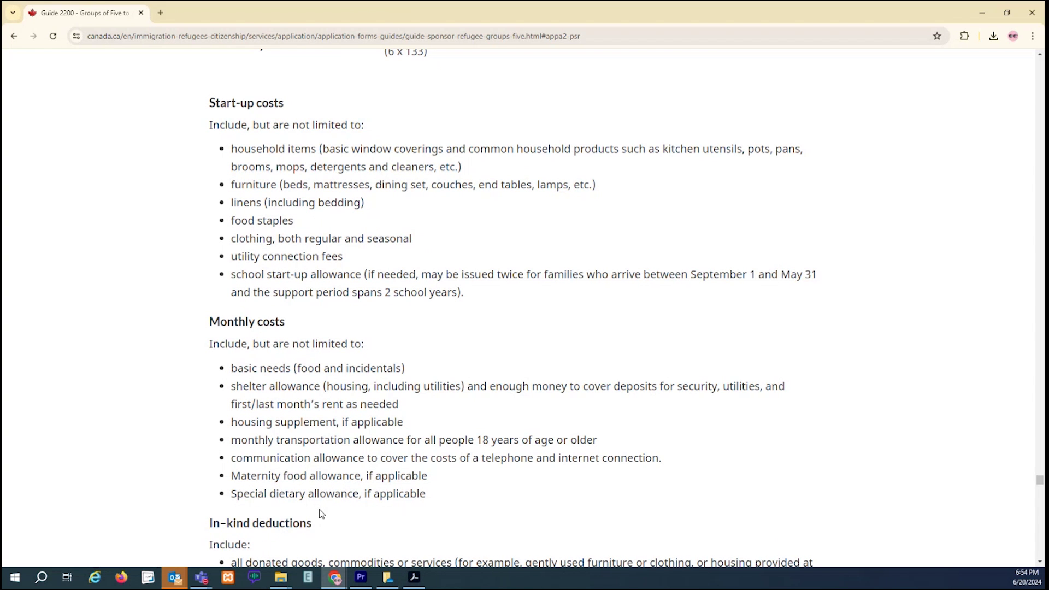
{"action": "scroll", "coordinate": [321, 514], "scroll_direction": "down", "scroll_amount": 1}
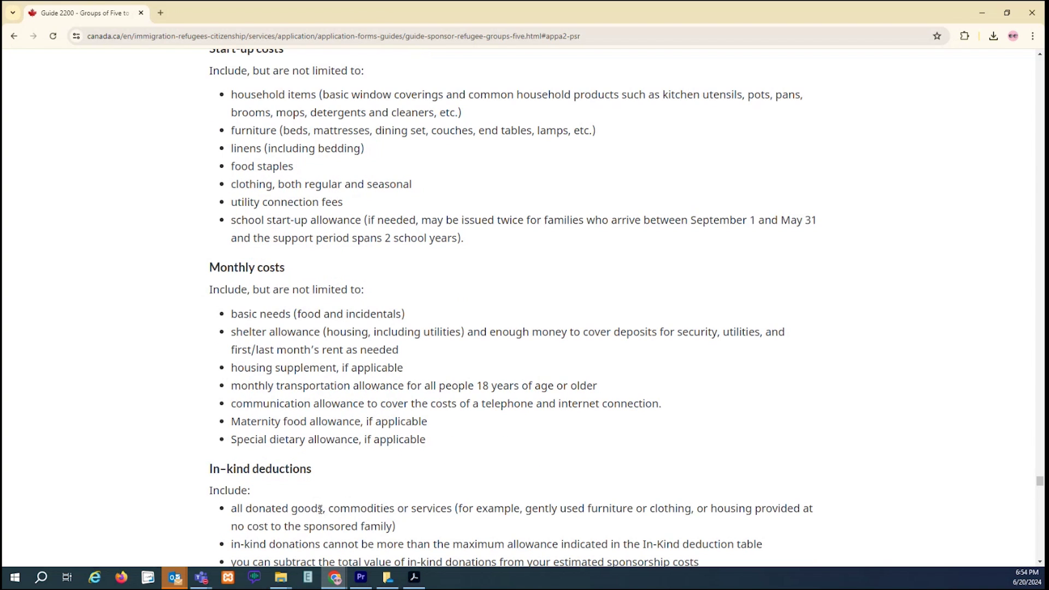
Read the guide's in-kind deduction rules and instructions, continuing to the In-Kind Deduction Table for Privately-sponsored Refugees.
{"action": "scroll", "coordinate": [320, 510], "scroll_direction": "down", "scroll_amount": 5}
{"action": "scroll", "coordinate": [320, 510], "scroll_direction": "down", "scroll_amount": 2}
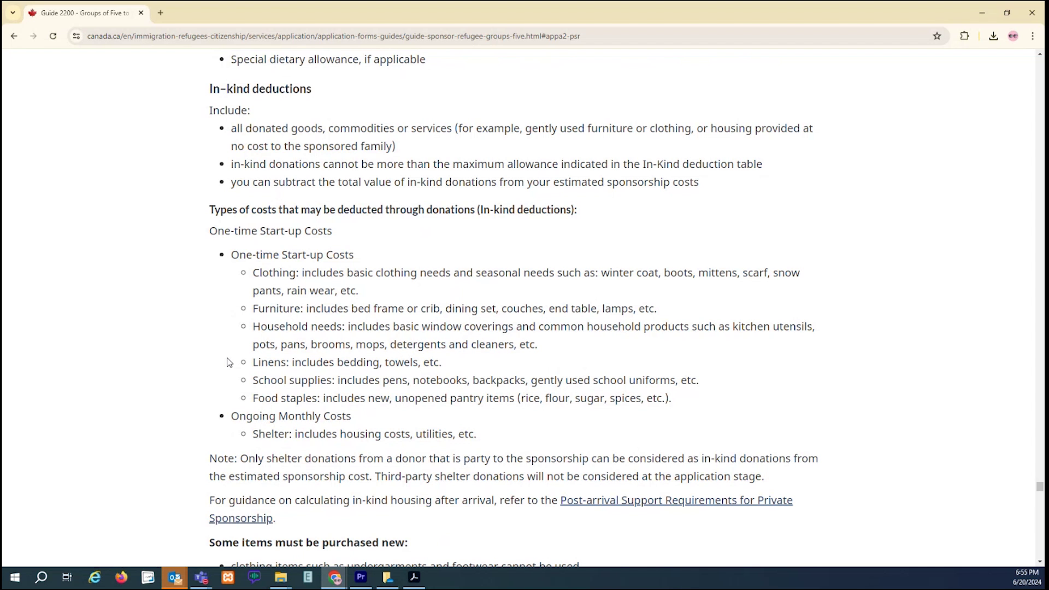
{"action": "scroll", "coordinate": [229, 362], "scroll_direction": "down", "scroll_amount": 3}
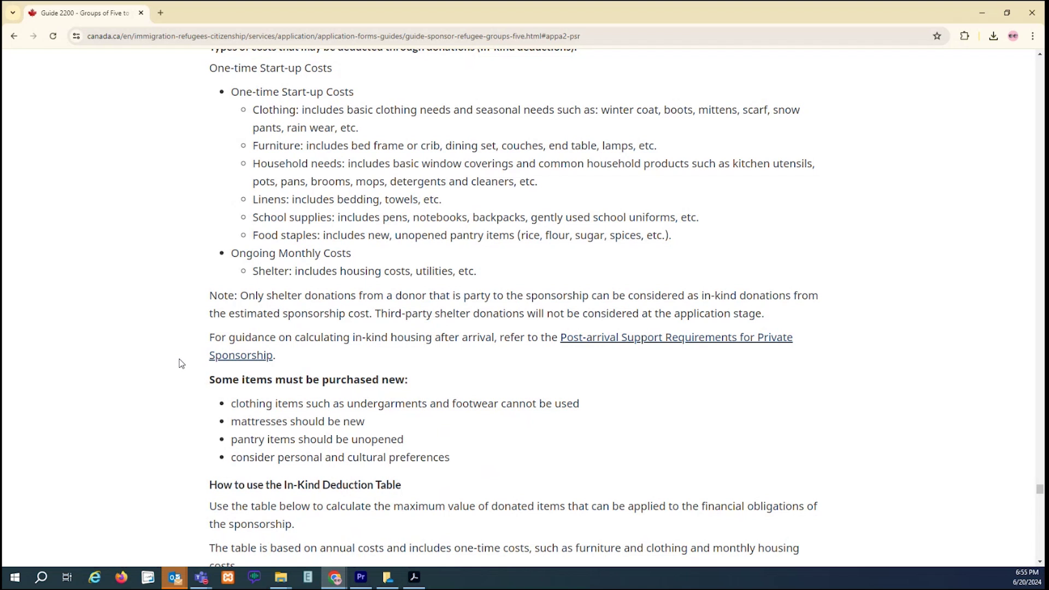
{"action": "scroll", "coordinate": [181, 364], "scroll_direction": "down", "scroll_amount": 5}
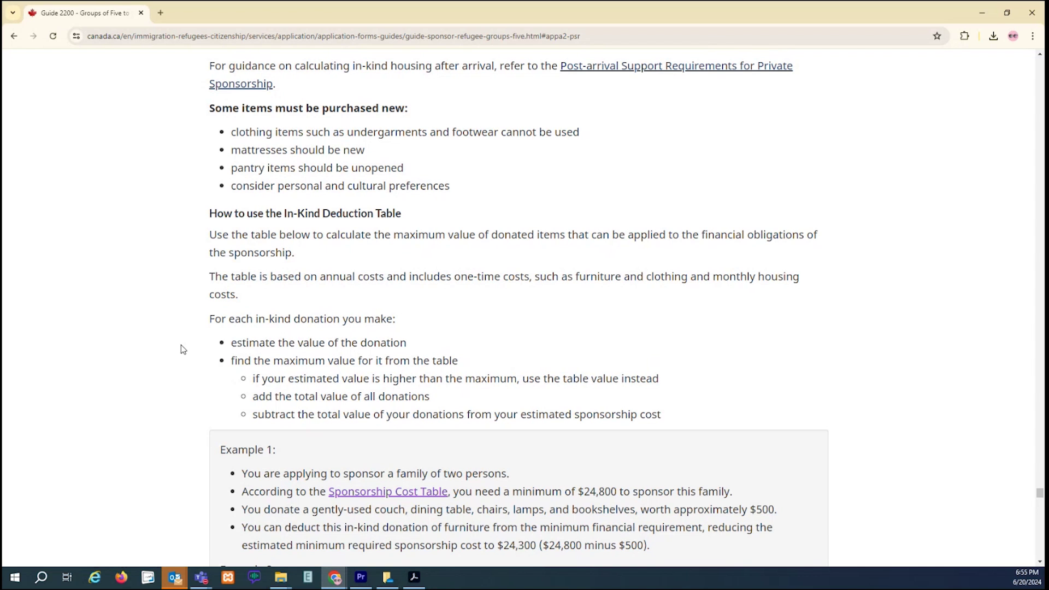
{"action": "scroll", "coordinate": [175, 347], "scroll_direction": "down", "scroll_amount": 10}
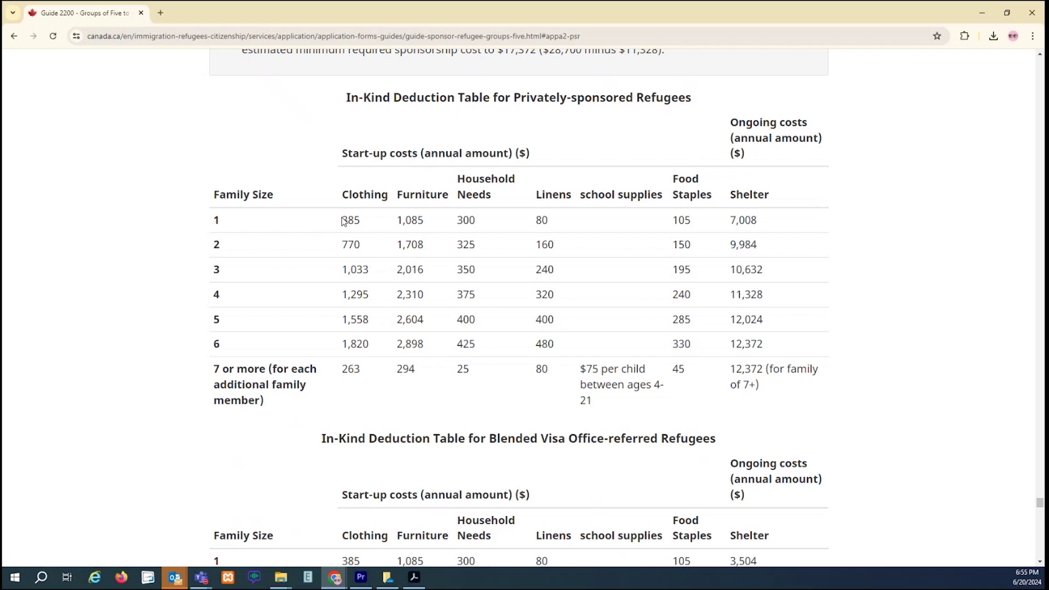
Highlight the clothing, furniture, household, linens, food staples and shelter deduction amounts for family size 1.
{"action": "left_click_drag", "start_coordinate": [342, 221], "coordinate": [360, 220]}
{"action": "left_click", "coordinate": [400, 219]}
{"action": "left_click_drag", "start_coordinate": [400, 219], "coordinate": [429, 224]}
{"action": "left_click_drag", "start_coordinate": [214, 219], "coordinate": [227, 225]}
{"action": "left_click", "coordinate": [458, 222]}
{"action": "left_click_drag", "start_coordinate": [459, 222], "coordinate": [476, 221]}
{"action": "left_click_drag", "start_coordinate": [535, 221], "coordinate": [548, 222]}
{"action": "left_click_drag", "start_coordinate": [672, 221], "coordinate": [697, 222]}
{"action": "left_click_drag", "start_coordinate": [731, 224], "coordinate": [775, 219]}
Highlight the in-kind deduction amounts for family size 2, followed by those for family size 3.
{"action": "left_click_drag", "start_coordinate": [340, 244], "coordinate": [764, 254]}
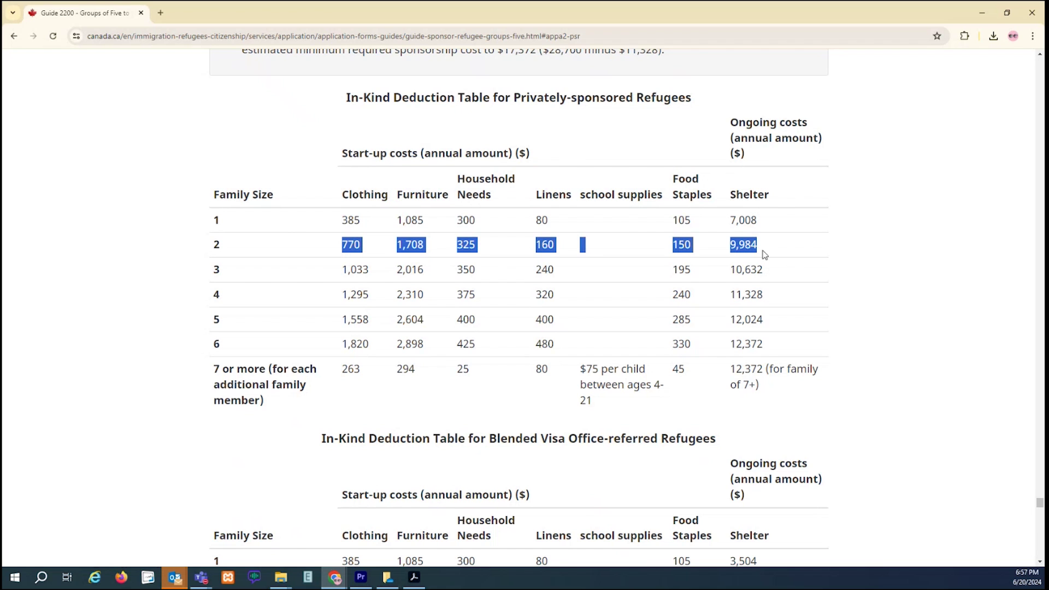
{"action": "left_click", "coordinate": [290, 273]}
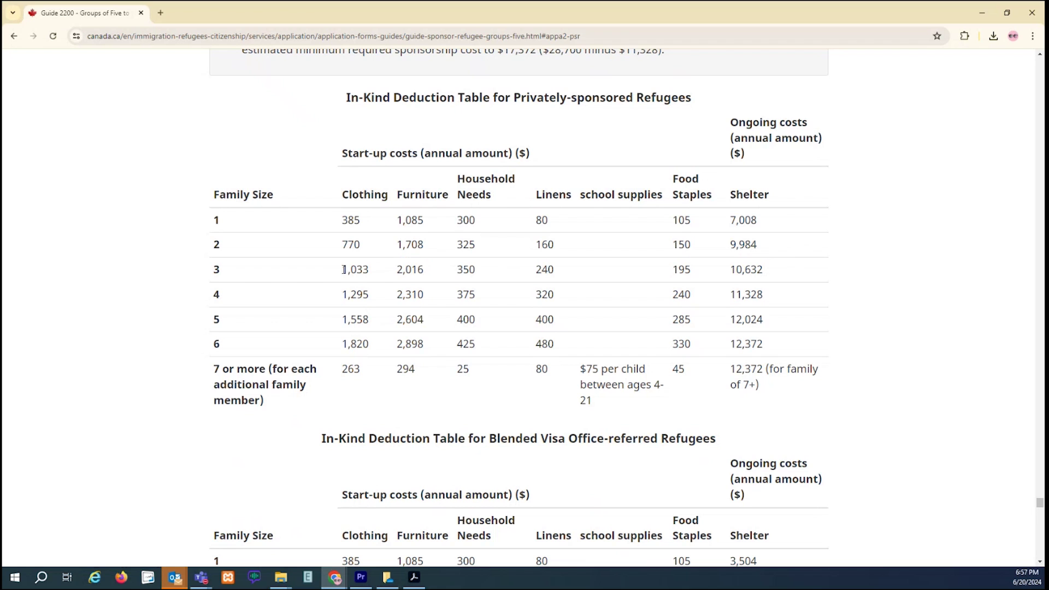
{"action": "left_click_drag", "start_coordinate": [344, 270], "coordinate": [772, 276]}
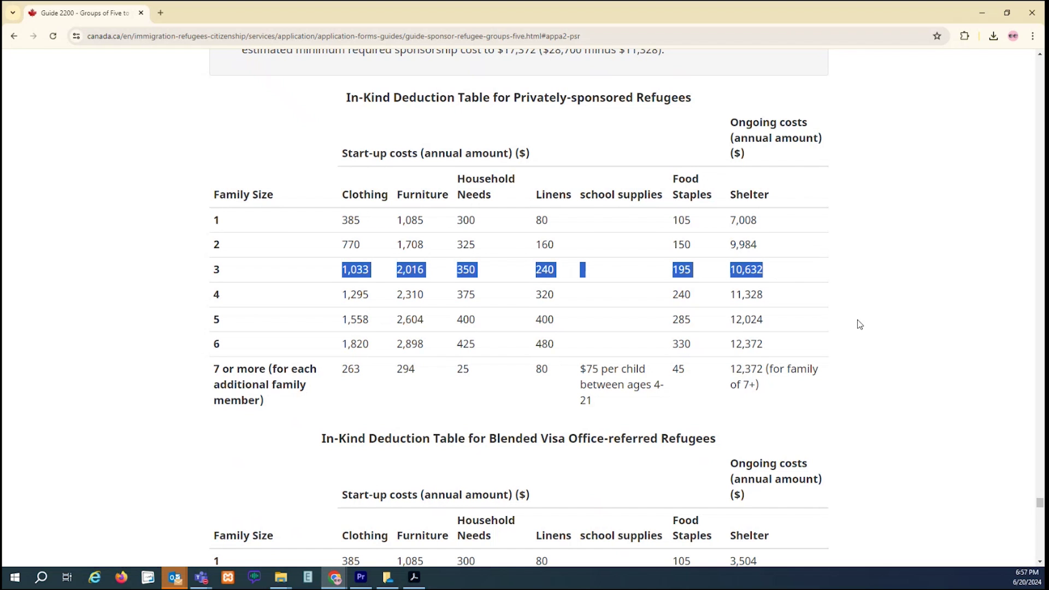
Return to the IMM 5670 form and review the one-time start-up costs, ongoing monthly costs and donations tables.
{"action": "left_click", "coordinate": [982, 13]}
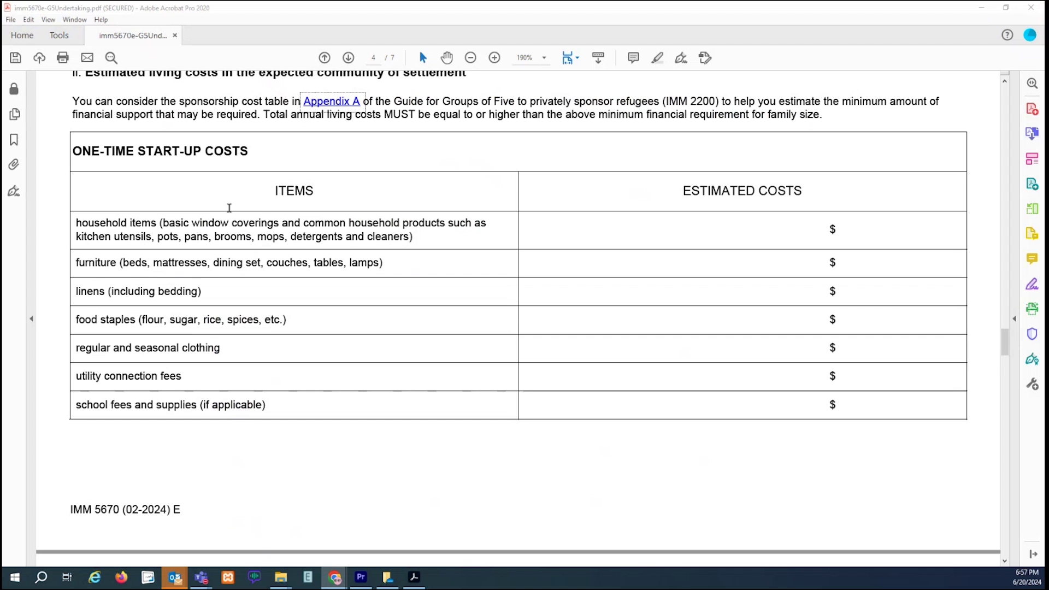
{"action": "scroll", "coordinate": [229, 208], "scroll_direction": "down", "scroll_amount": 2}
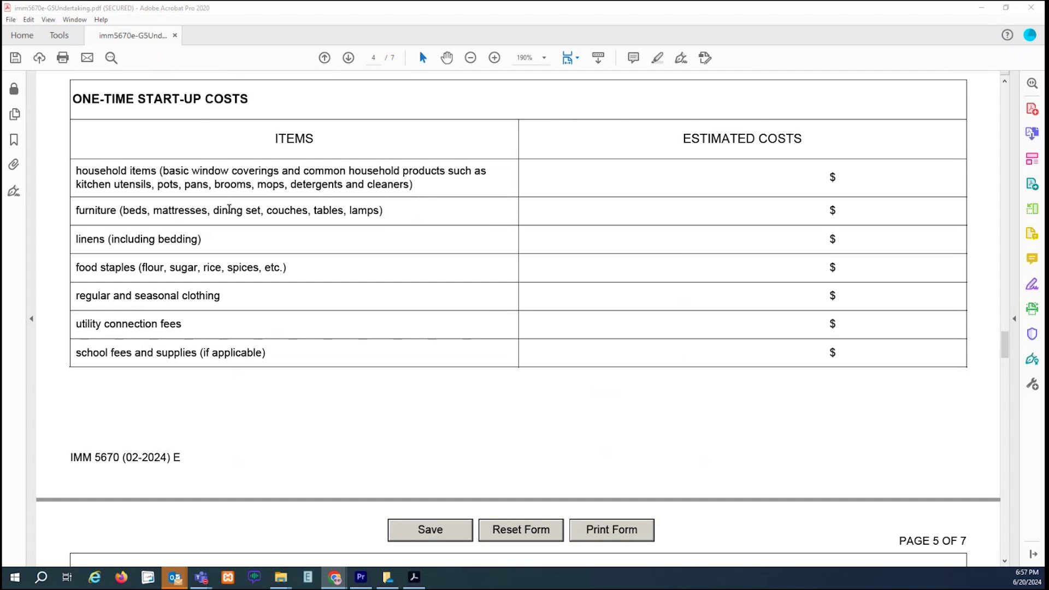
{"action": "scroll", "coordinate": [230, 212], "scroll_direction": "down", "scroll_amount": 10}
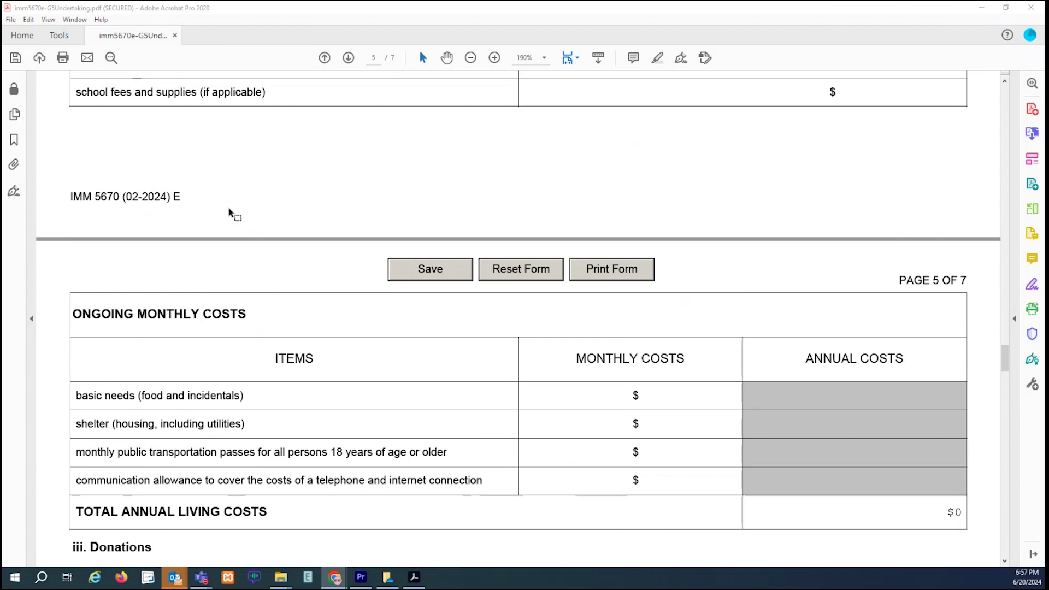
{"action": "scroll", "coordinate": [229, 212], "scroll_direction": "down", "scroll_amount": 4}
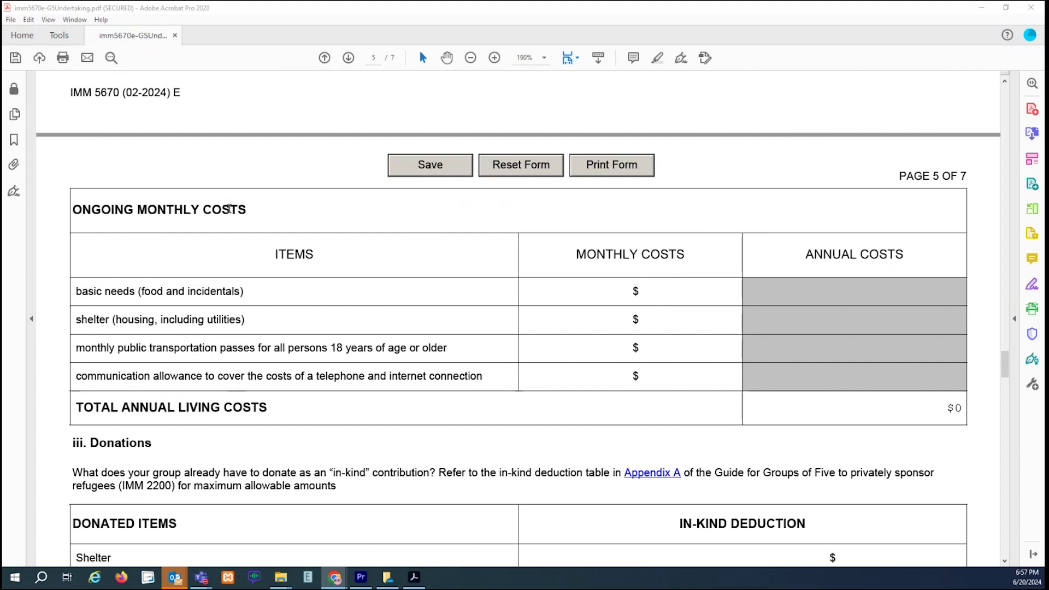
{"action": "scroll", "coordinate": [229, 209], "scroll_direction": "down", "scroll_amount": 13}
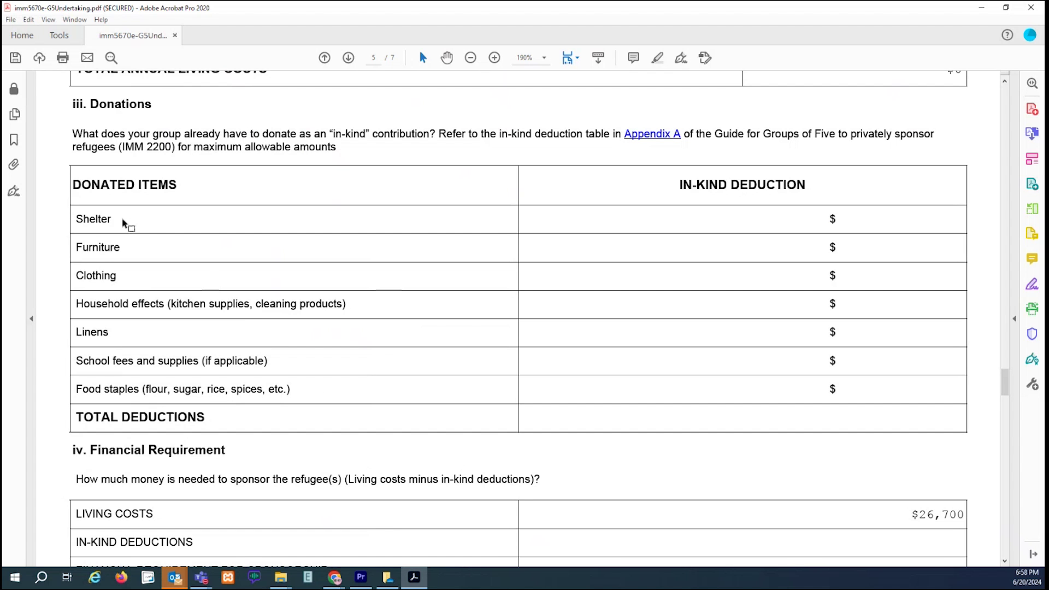
Look up the family-of-three shelter maximum in the guide and enter 10632 as the form's shelter in-kind deduction.
{"action": "left_click", "coordinate": [838, 220]}
{"action": "left_click", "coordinate": [414, 582]}
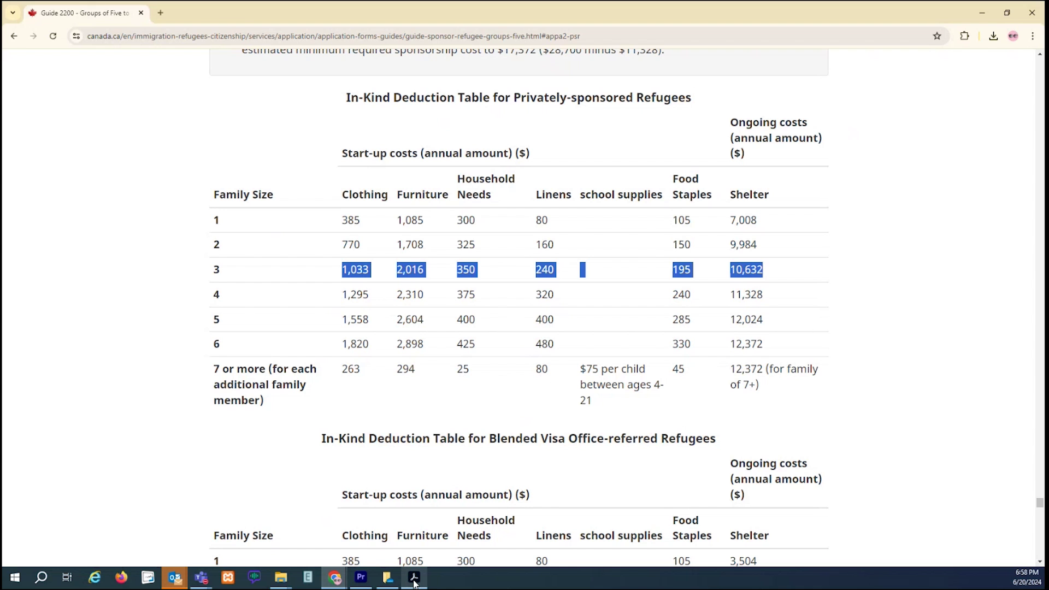
{"action": "left_click", "coordinate": [414, 578]}
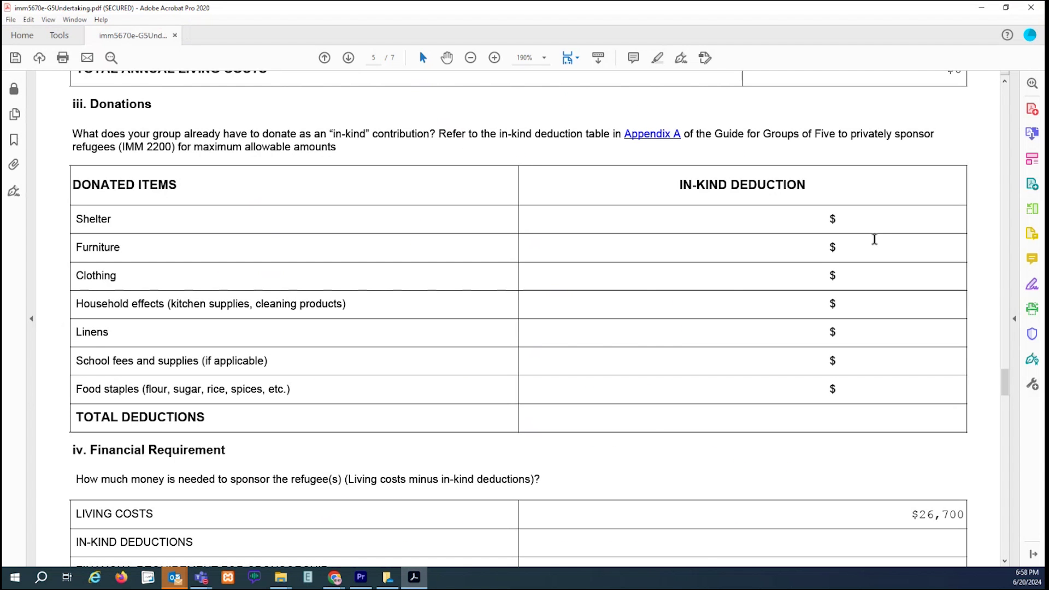
{"action": "type", "text": "10"}
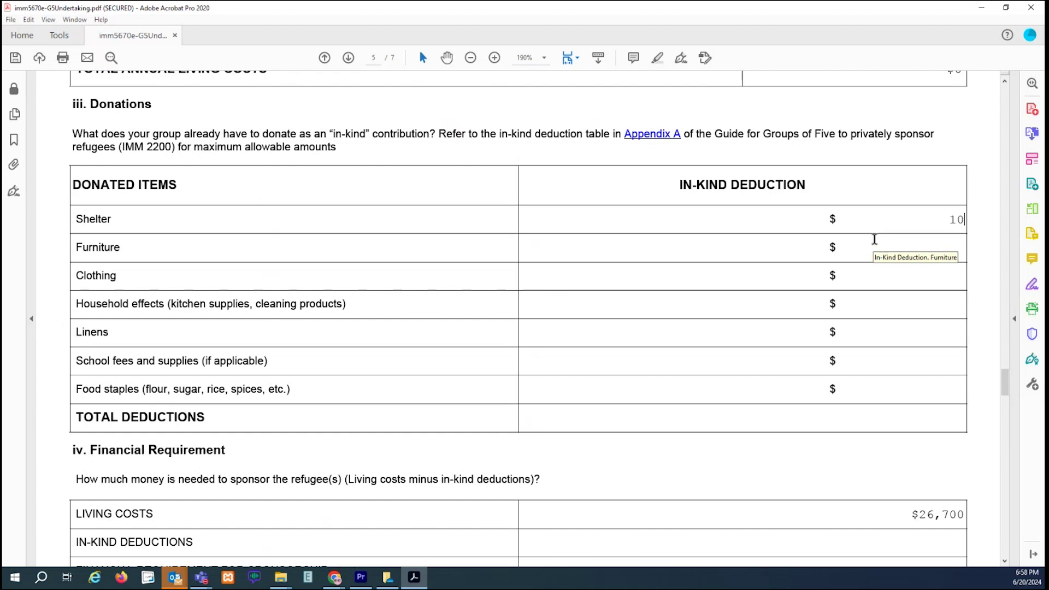
{"action": "type", "text": "632"}
Consult the guide's deduction table and enter in-kind deductions of 2,016 for furniture and 1033 for clothing.
{"action": "left_click", "coordinate": [863, 247]}
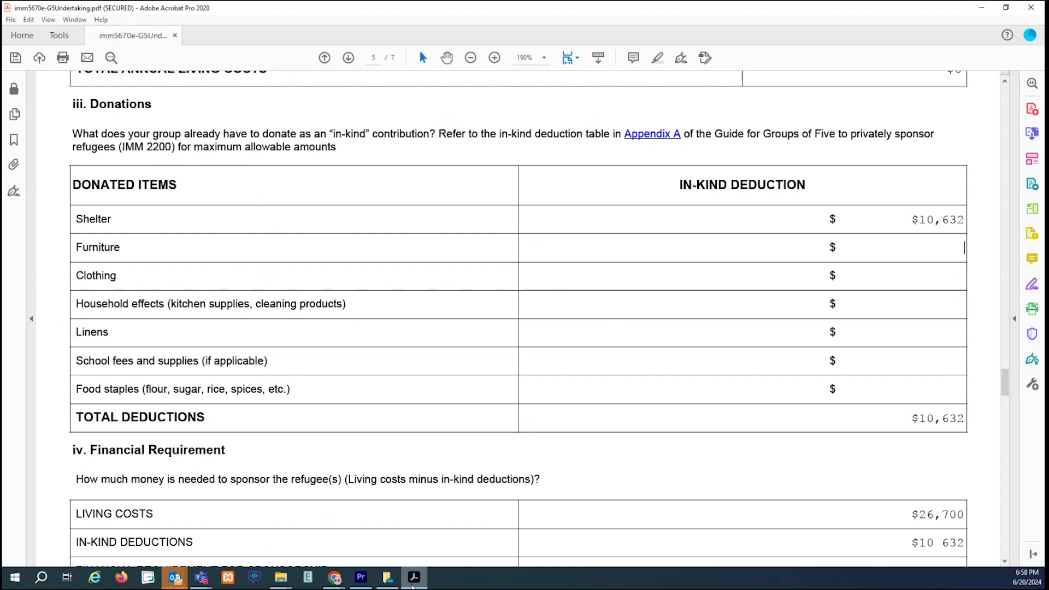
{"action": "left_click", "coordinate": [413, 579]}
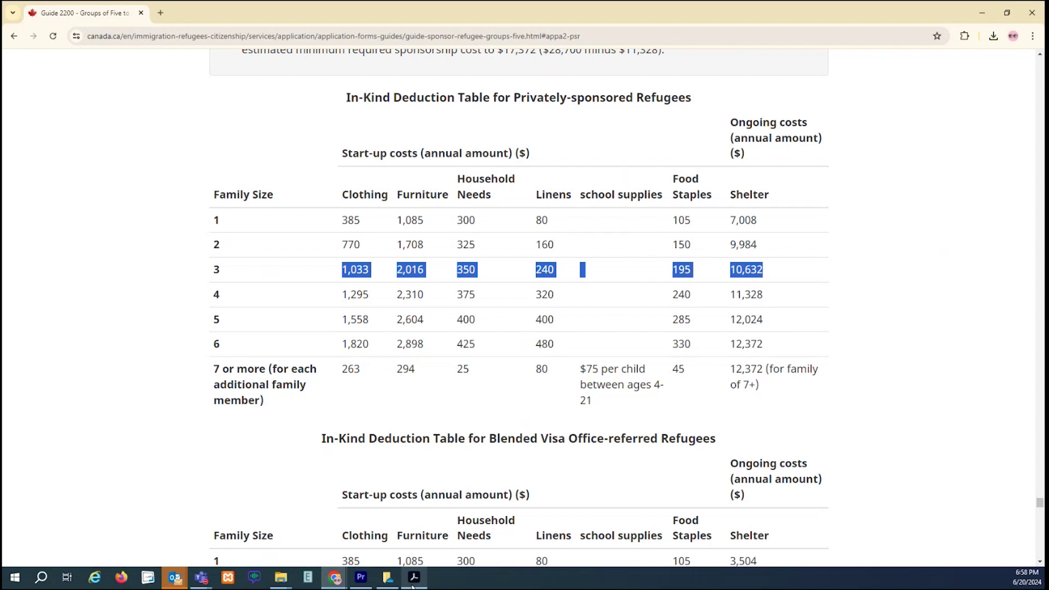
{"action": "left_click", "coordinate": [414, 580]}
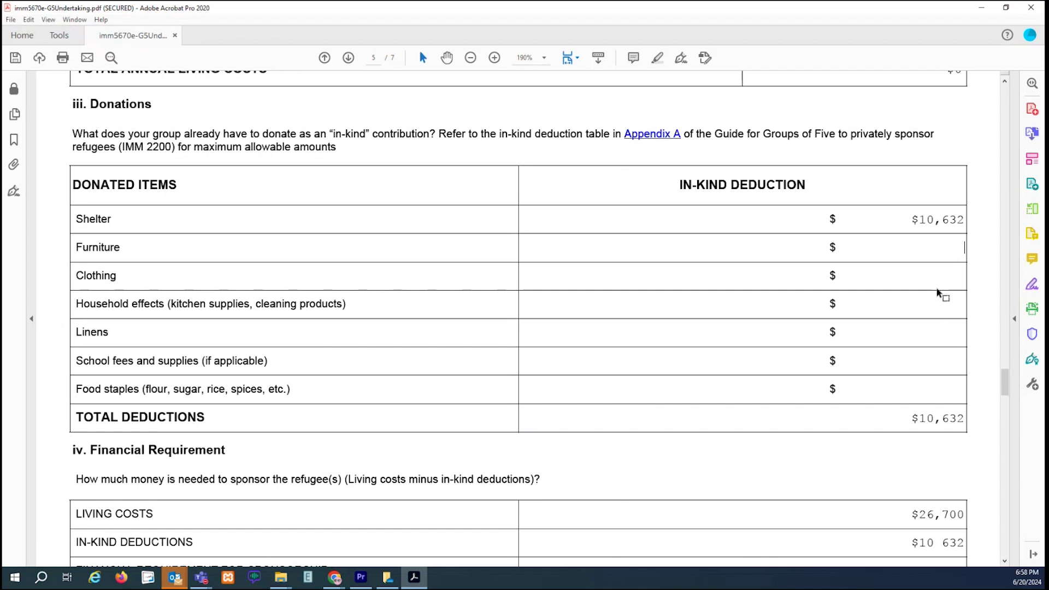
{"action": "type", "text": "2,016"}
{"action": "left_click", "coordinate": [927, 280]}
{"action": "type", "text": "1033"}
{"action": "key", "text": "Tab"}
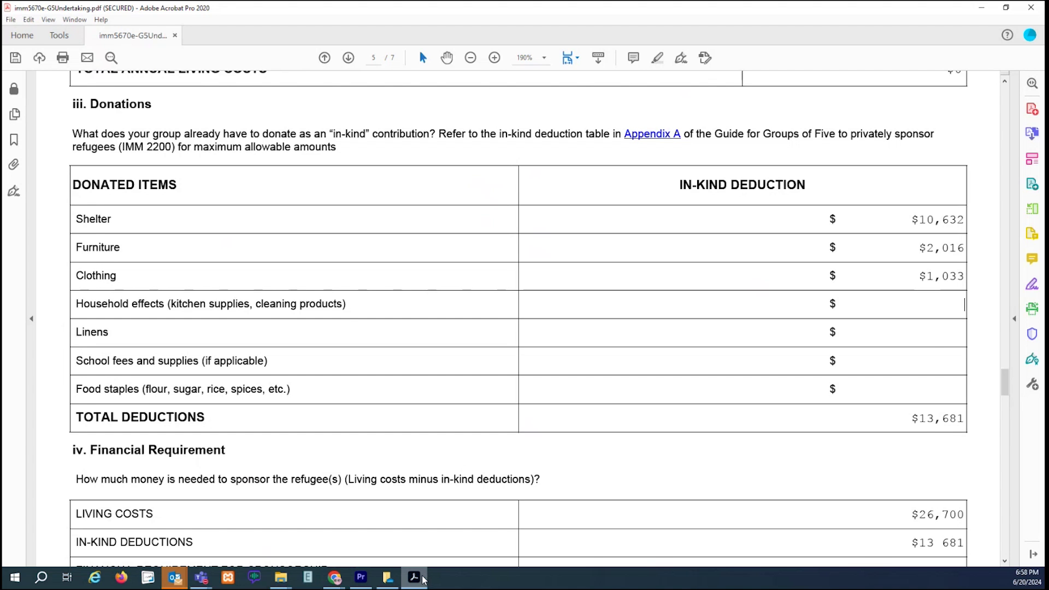
Enter in-kind deductions of 350 for household effects, 240 for linens and 195 for food staples, leaving school fees blank.
{"action": "type", "text": "350"}
{"action": "left_click", "coordinate": [936, 338]}
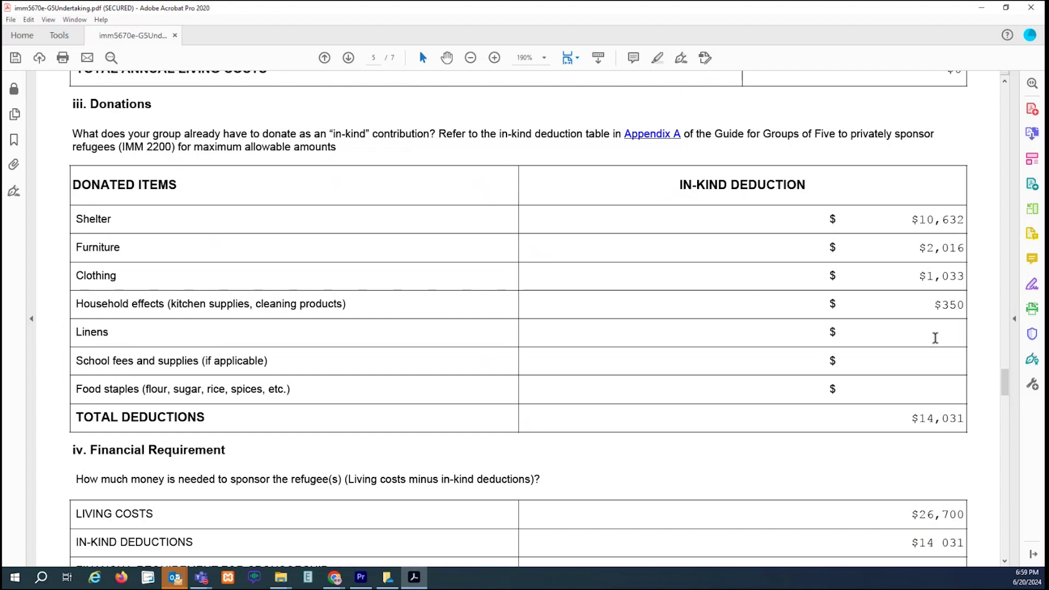
{"action": "type", "text": "240"}
{"action": "left_click", "coordinate": [901, 361]}
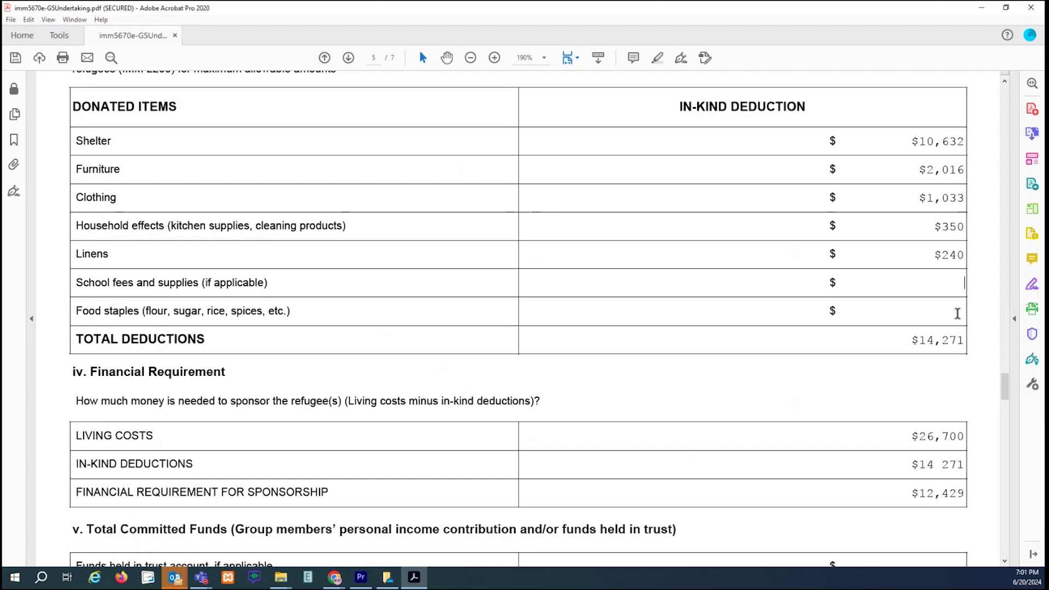
{"action": "type", "text": "195"}
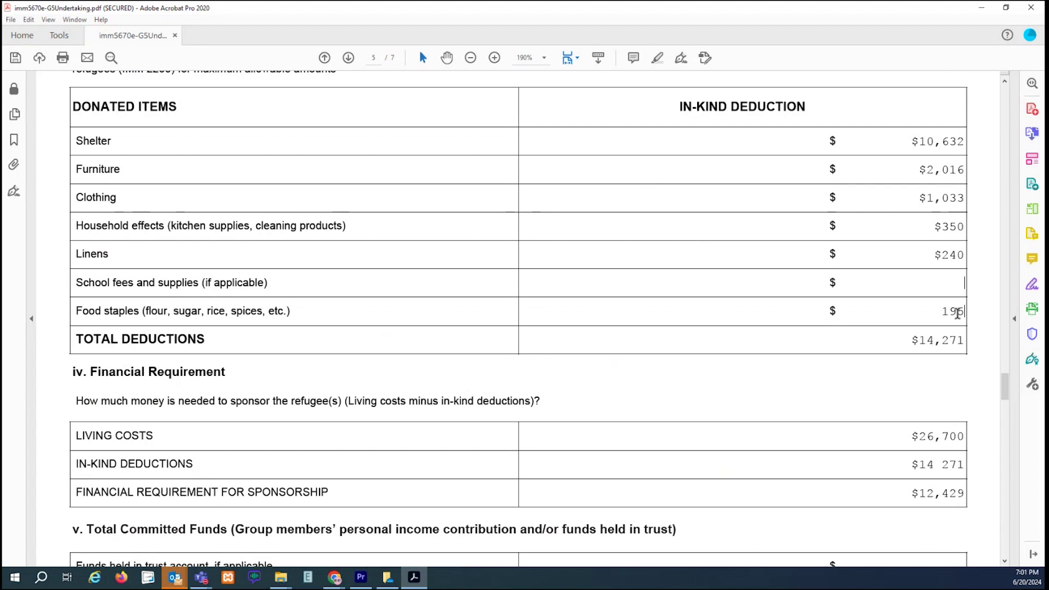
Enter 50 as the in-kind deduction for school fees and supplies.
{"action": "left_click", "coordinate": [954, 287]}
{"action": "type", "text": "$0"}
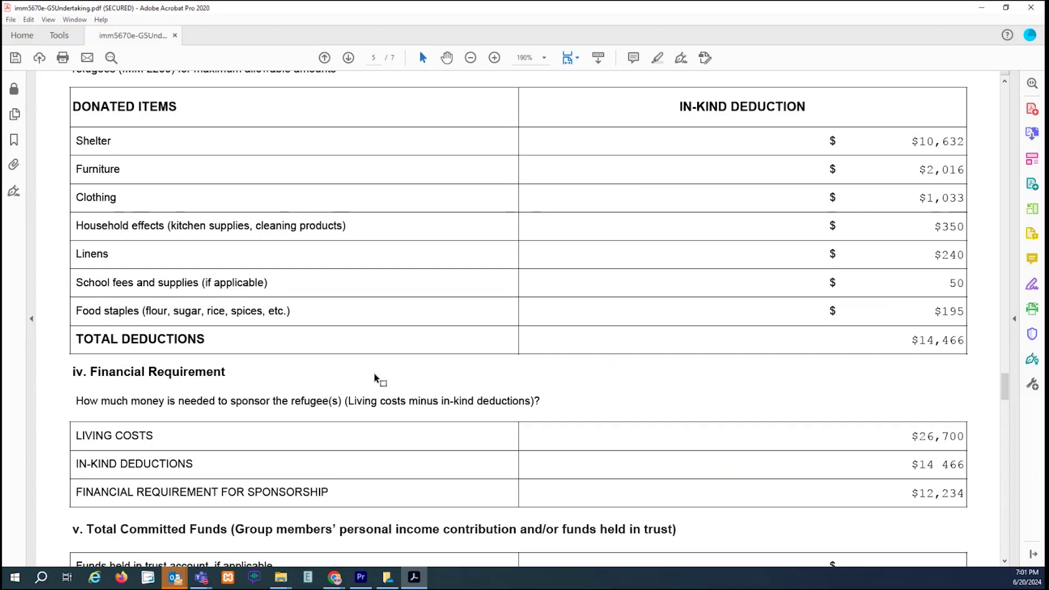
{"action": "left_click", "coordinate": [418, 392]}
Examine the living costs, in-kind deductions and resulting sponsorship requirement in the Financial Requirement table.
{"action": "scroll", "coordinate": [418, 392], "scroll_direction": "down", "scroll_amount": 4}
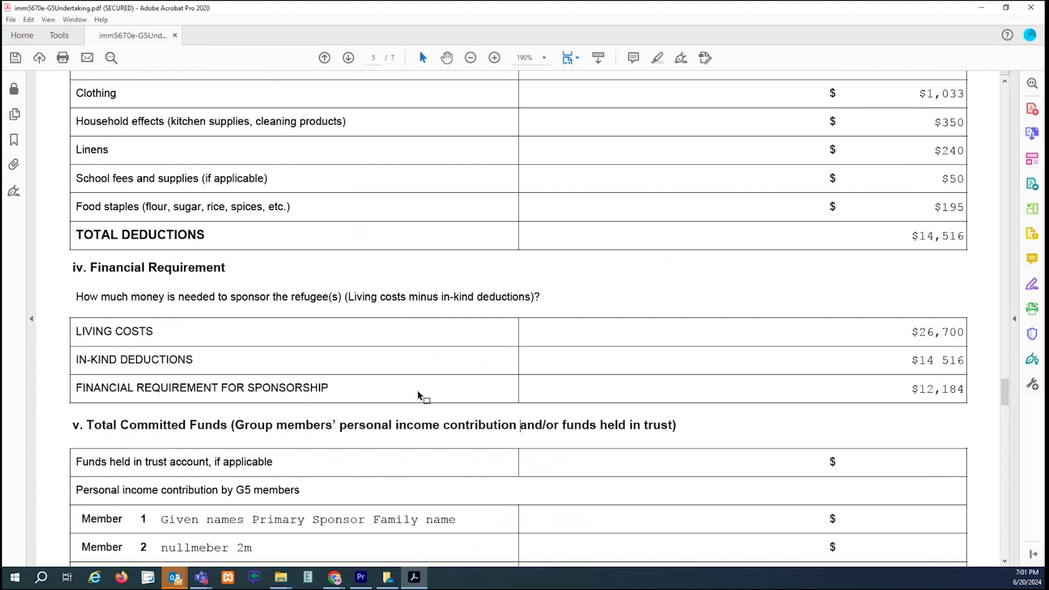
{"action": "scroll", "coordinate": [418, 392], "scroll_direction": "down", "scroll_amount": 3}
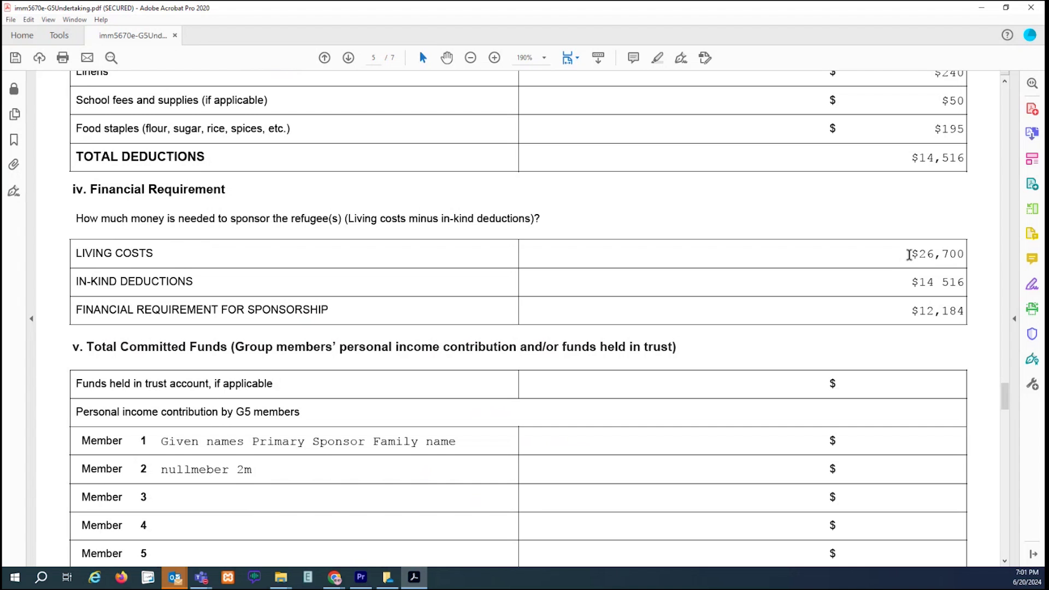
{"action": "left_click_drag", "start_coordinate": [909, 255], "coordinate": [980, 257]}
{"action": "left_click", "coordinate": [982, 260]}
{"action": "left_click_drag", "start_coordinate": [911, 282], "coordinate": [966, 282]}
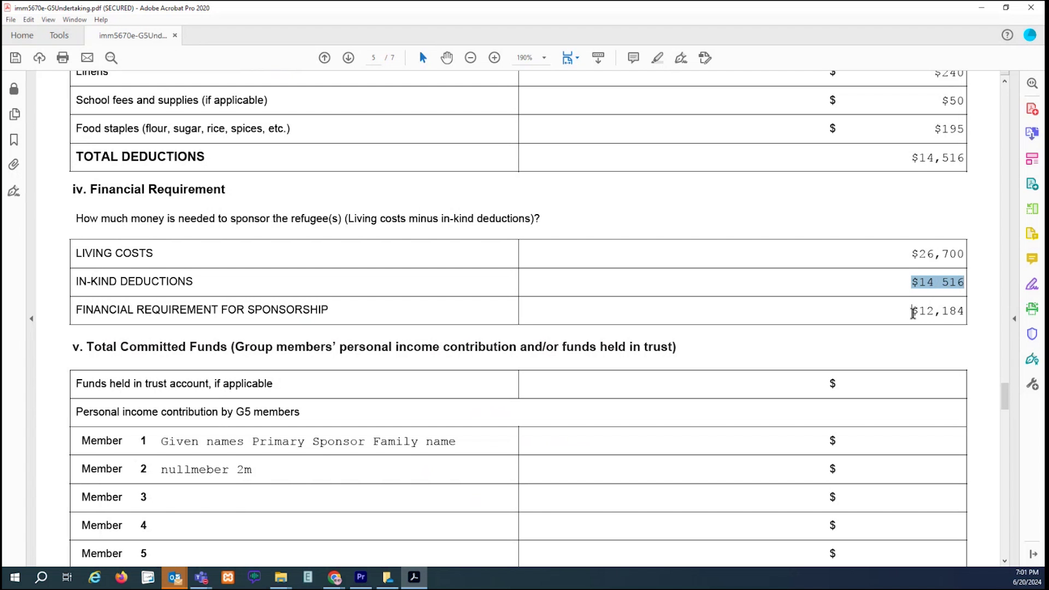
{"action": "left_click_drag", "start_coordinate": [913, 312], "coordinate": [972, 314]}
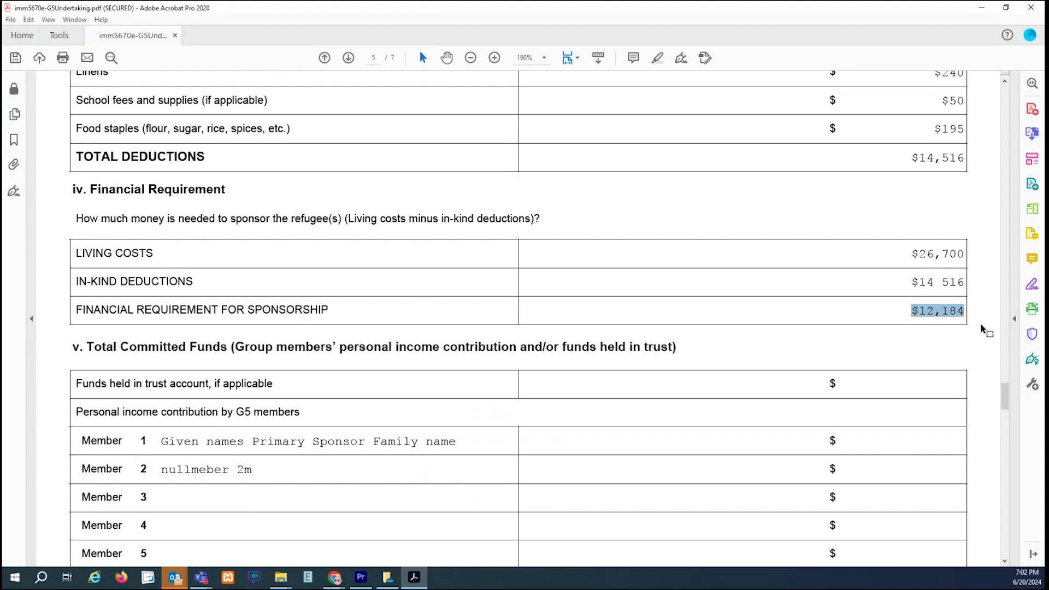
Enter one-time start-up costs of 3000 for household items, 4500 for furniture and 300 for linens.
{"action": "scroll", "coordinate": [983, 329], "scroll_direction": "up", "scroll_amount": 12}
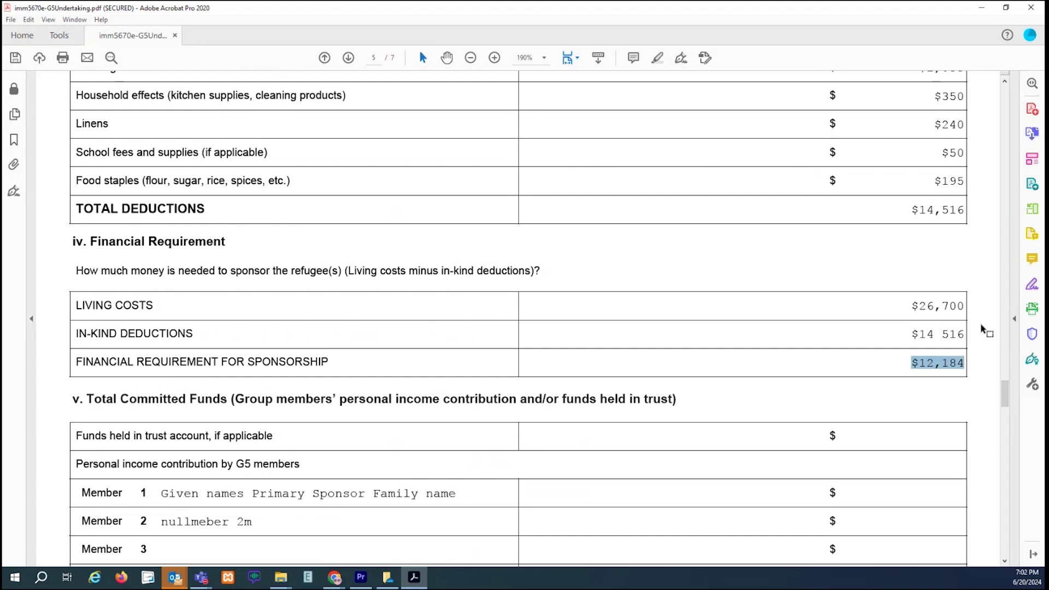
{"action": "scroll", "coordinate": [983, 329], "scroll_direction": "up", "scroll_amount": 5}
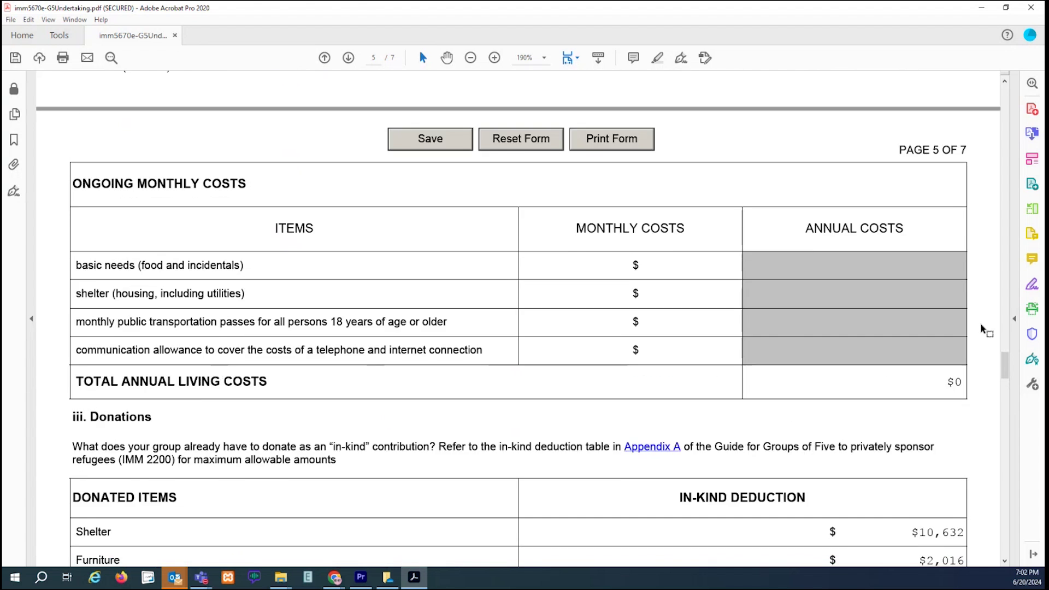
{"action": "scroll", "coordinate": [983, 330], "scroll_direction": "up", "scroll_amount": 10}
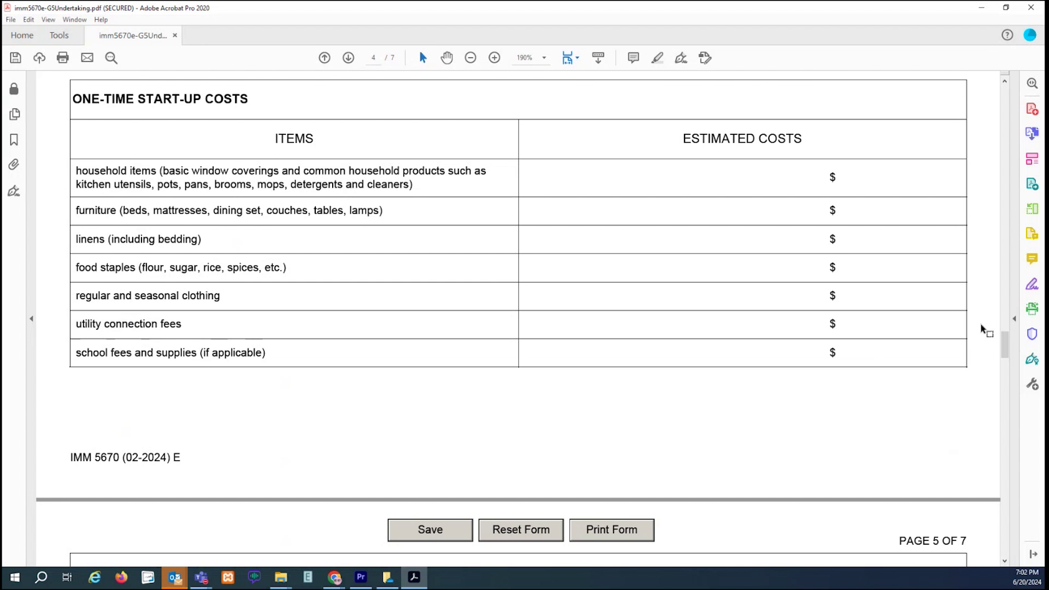
{"action": "left_click", "coordinate": [855, 184]}
{"action": "type", "text": "3000"}
{"action": "left_click", "coordinate": [920, 215]}
{"action": "type", "text": "4500"}
{"action": "left_click", "coordinate": [928, 239]}
{"action": "type", "text": "300"}
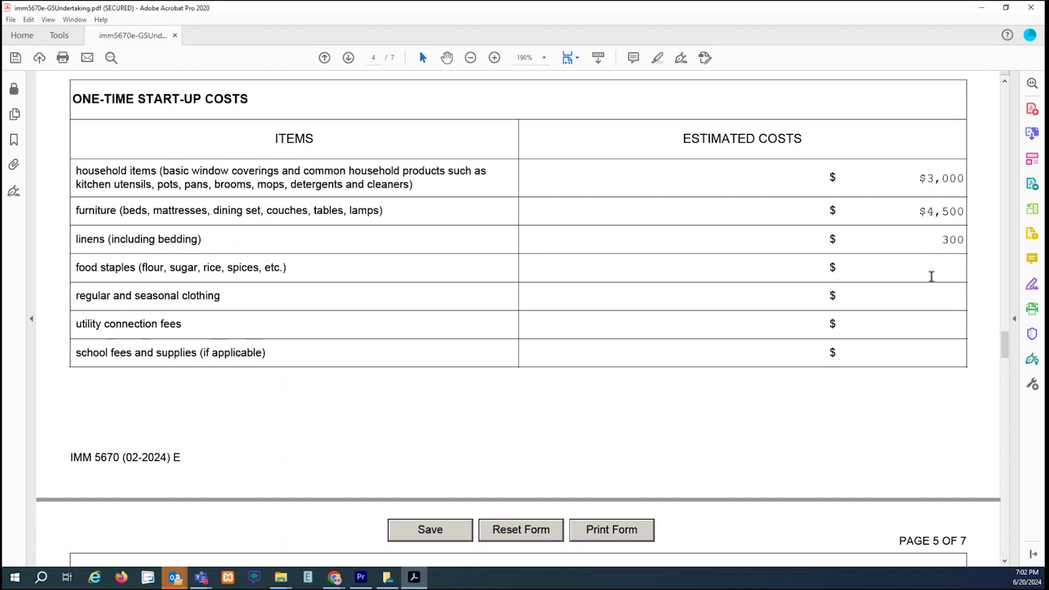
Enter start-up costs of 300 for food staples, 2,000 for clothing, 450 for utility connection fees and 300 for school fees.
{"action": "left_click", "coordinate": [931, 274]}
{"action": "type", "text": "300"}
{"action": "left_click", "coordinate": [938, 297]}
{"action": "type", "text": "1000"}
{"action": "left_click", "coordinate": [937, 323]}
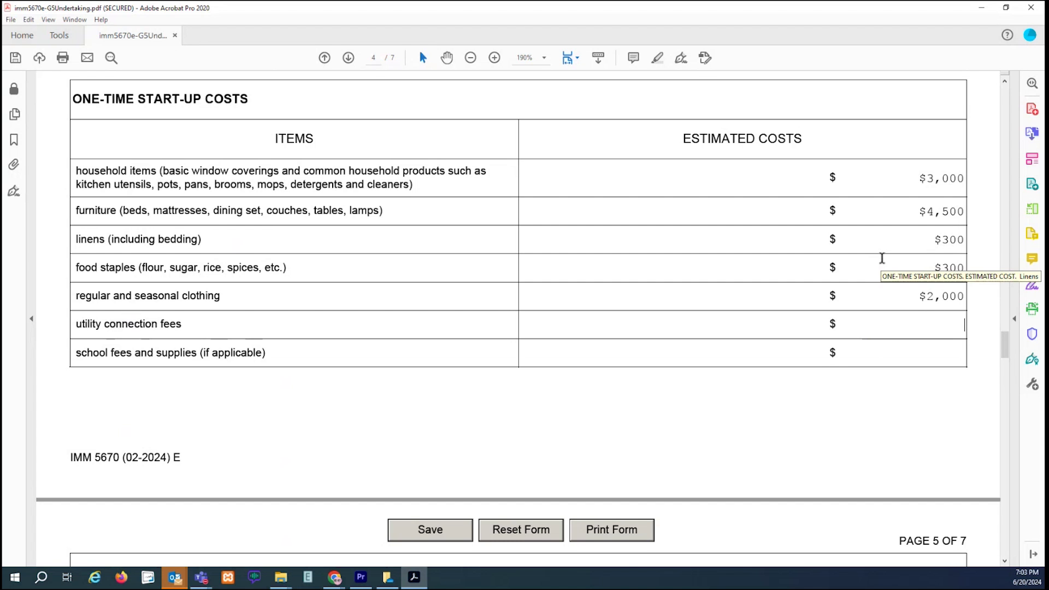
{"action": "type", "text": "450"}
{"action": "left_click", "coordinate": [905, 350]}
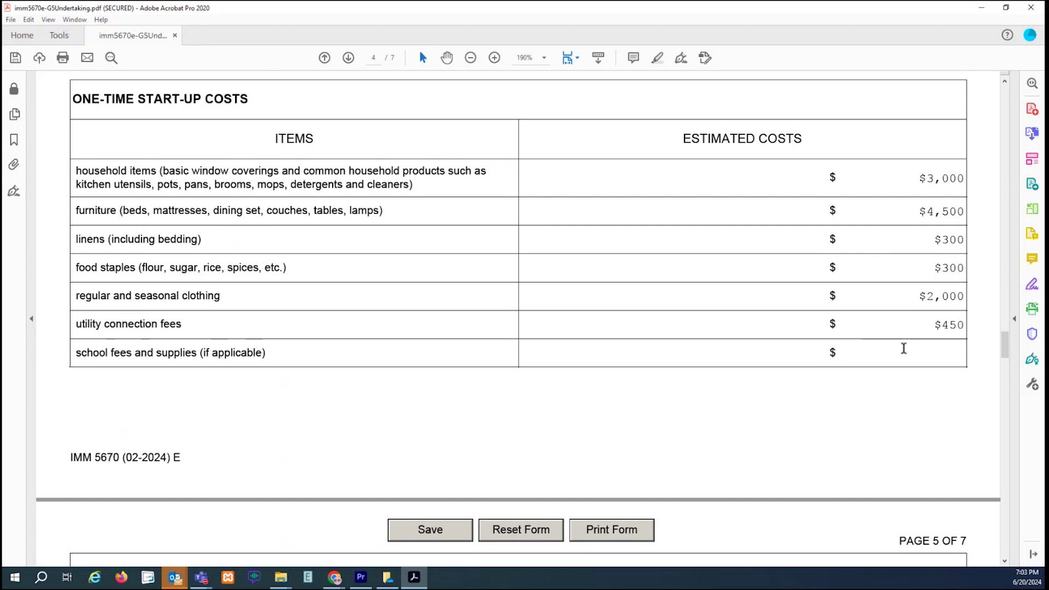
{"action": "type", "text": "300"}
{"action": "key", "text": "Tab"}
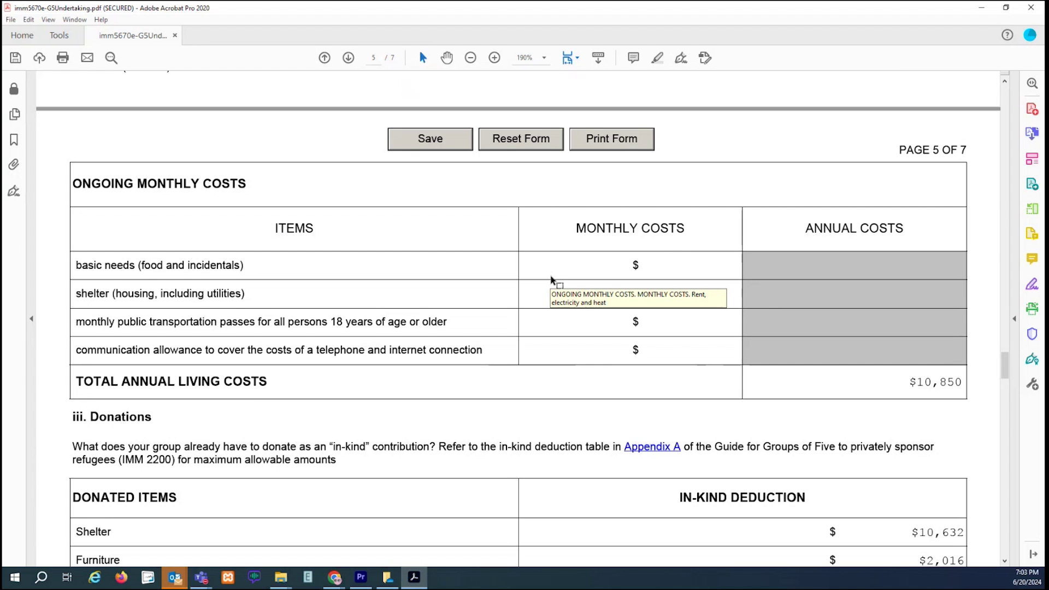
Enter ongoing monthly costs of 500 for basic needs and 3,000 for shelter.
{"action": "type", "text": "500"}
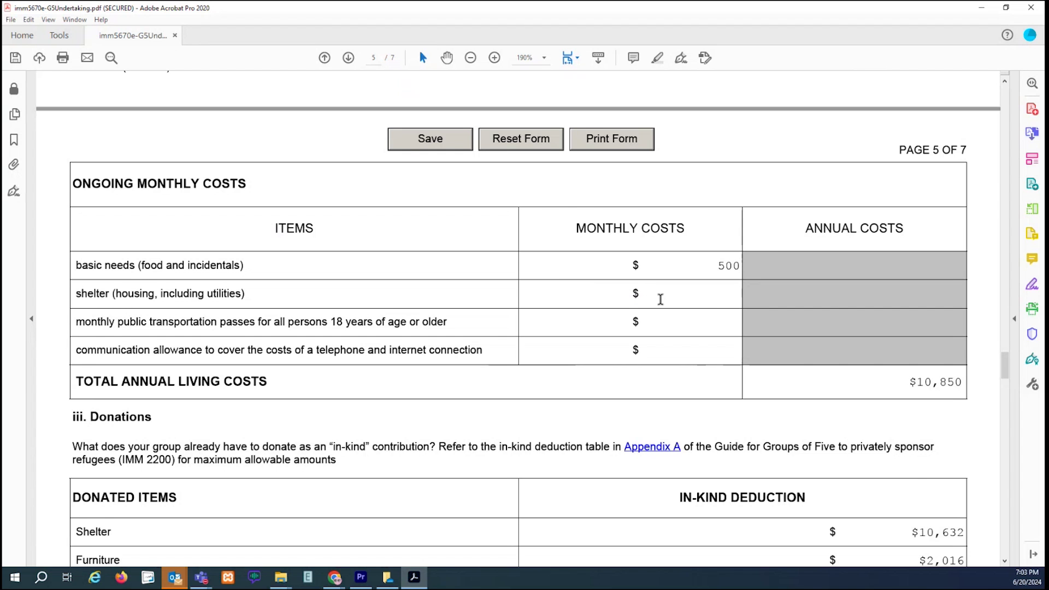
{"action": "left_click", "coordinate": [657, 298]}
{"action": "left_click", "coordinate": [686, 322]}
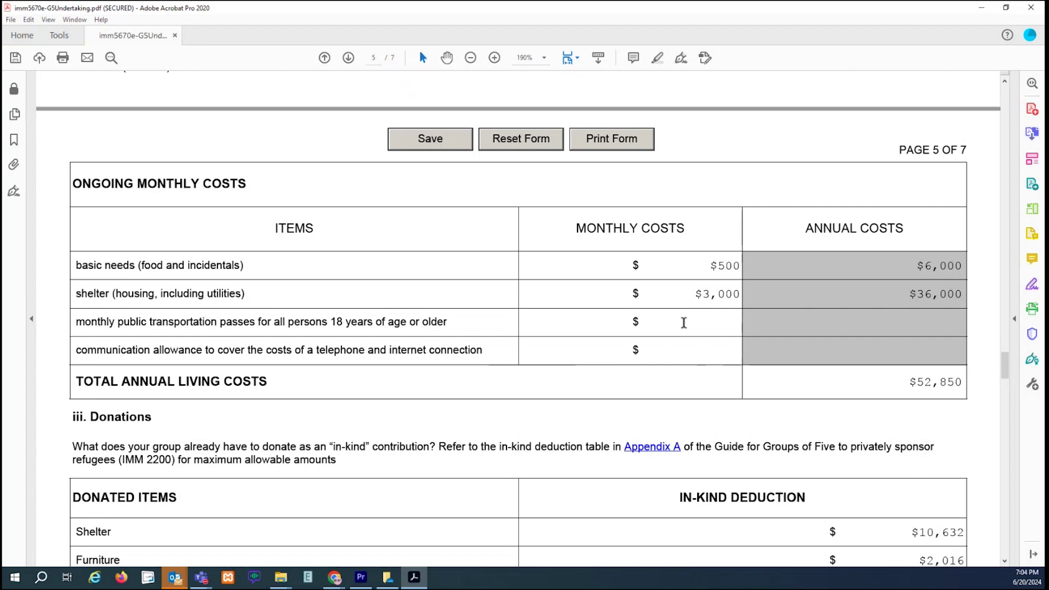
Enter monthly costs of 360 for public transportation passes and 175 for the communication allowance.
{"action": "type", "text": "180"}
{"action": "key", "text": "BackSpace"}
{"action": "key", "text": "BackSpace"}
{"action": "key", "text": "BackSpace"}
{"action": "type", "text": "360"}
{"action": "left_click", "coordinate": [694, 353]}
{"action": "type", "text": "75"}
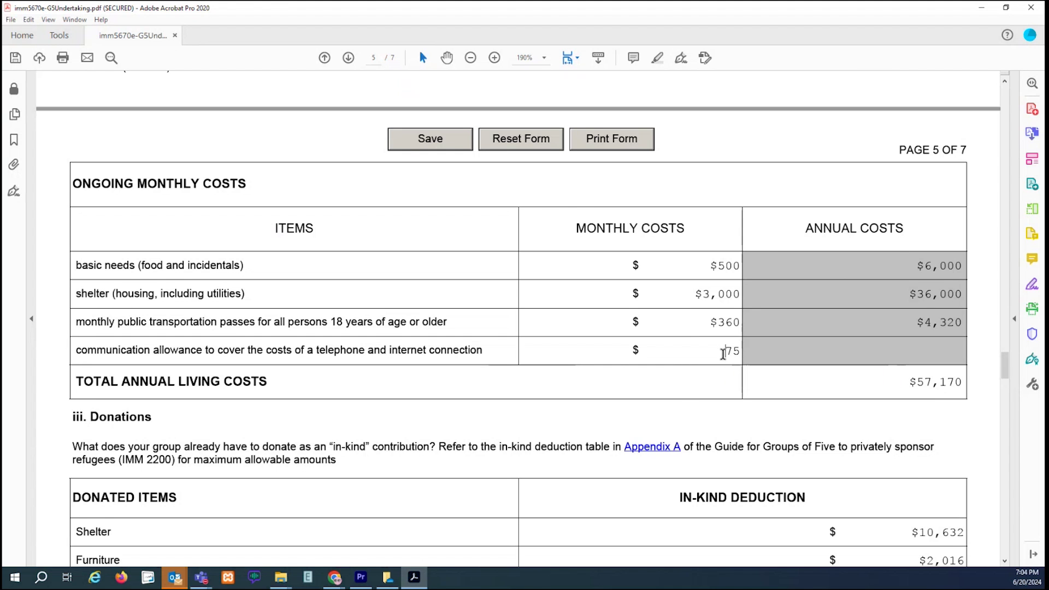
{"action": "left_click", "coordinate": [724, 353]}
{"action": "type", "text": "1"}
{"action": "left_click", "coordinate": [703, 385]}
Check the annual living costs and the annual shelter cost, and set the monthly shelter cost to 1,500.
{"action": "left_click_drag", "start_coordinate": [909, 382], "coordinate": [973, 385]}
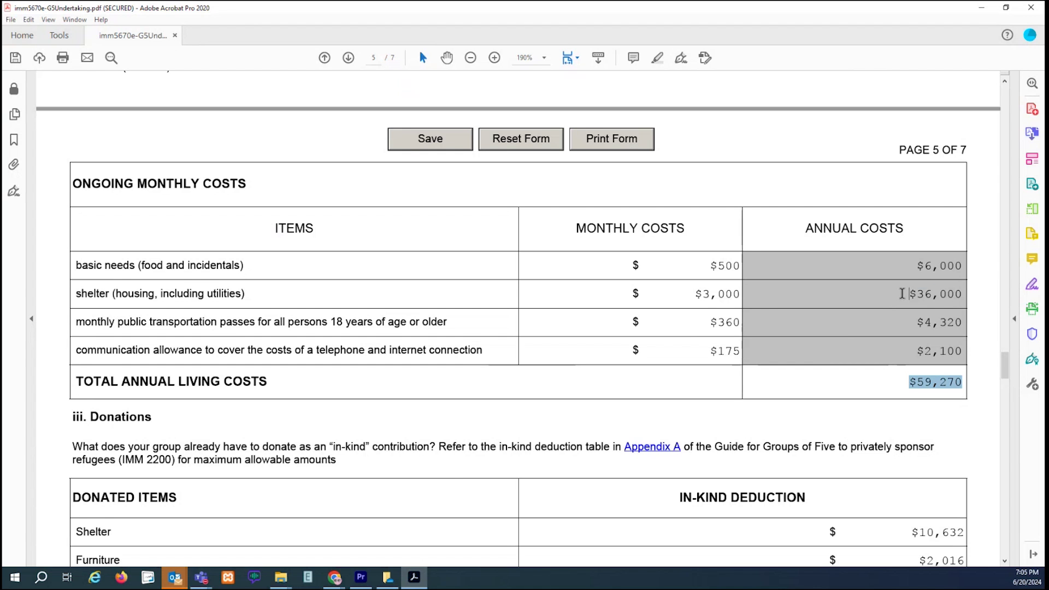
{"action": "left_click_drag", "start_coordinate": [902, 293], "coordinate": [974, 295]}
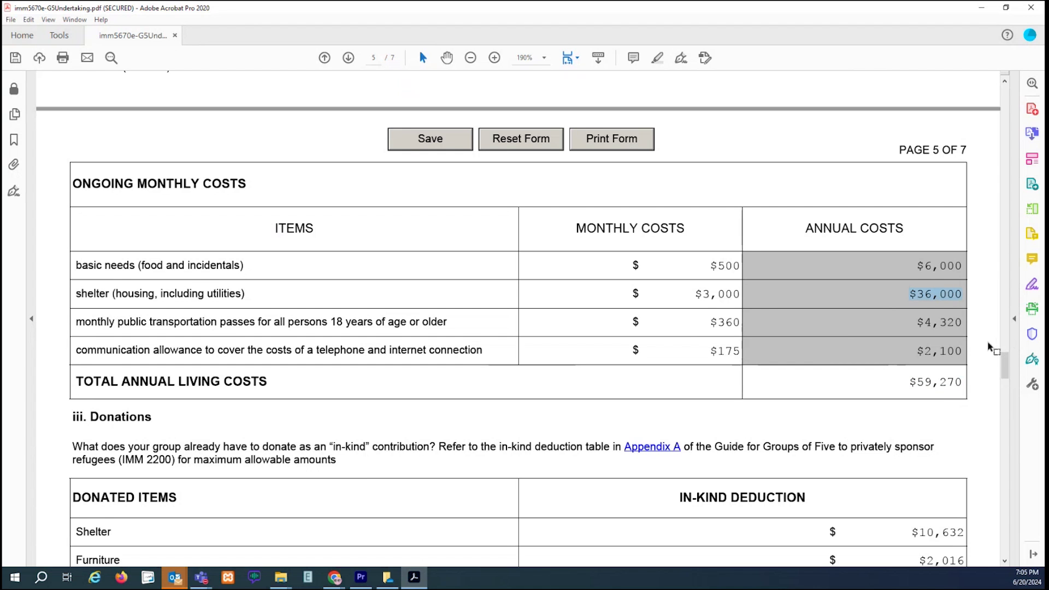
{"action": "left_click_drag", "start_coordinate": [686, 294], "coordinate": [741, 297]}
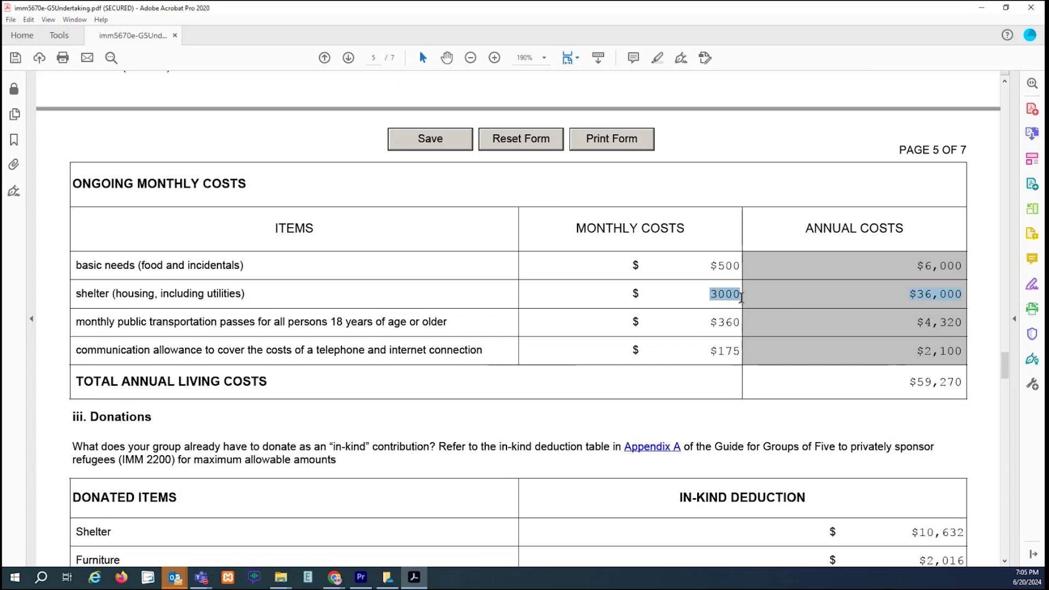
{"action": "type", "text": "1500"}
{"action": "left_click", "coordinate": [699, 324]}
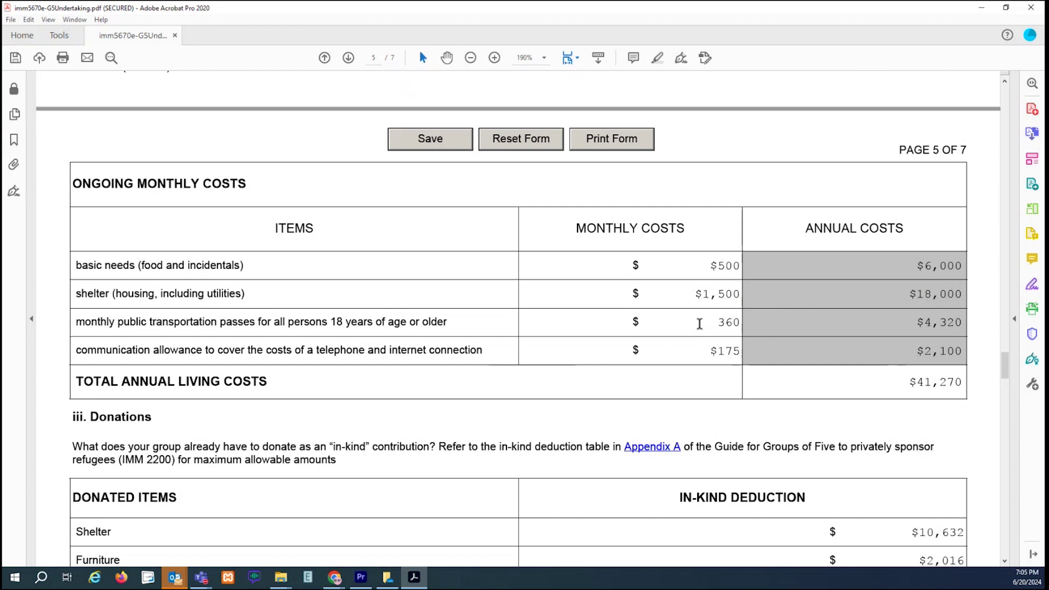
Set the furniture start-up cost to 2,500 and check the total annual living costs against the start-up cost items.
{"action": "scroll", "coordinate": [695, 324], "scroll_direction": "up", "scroll_amount": 1}
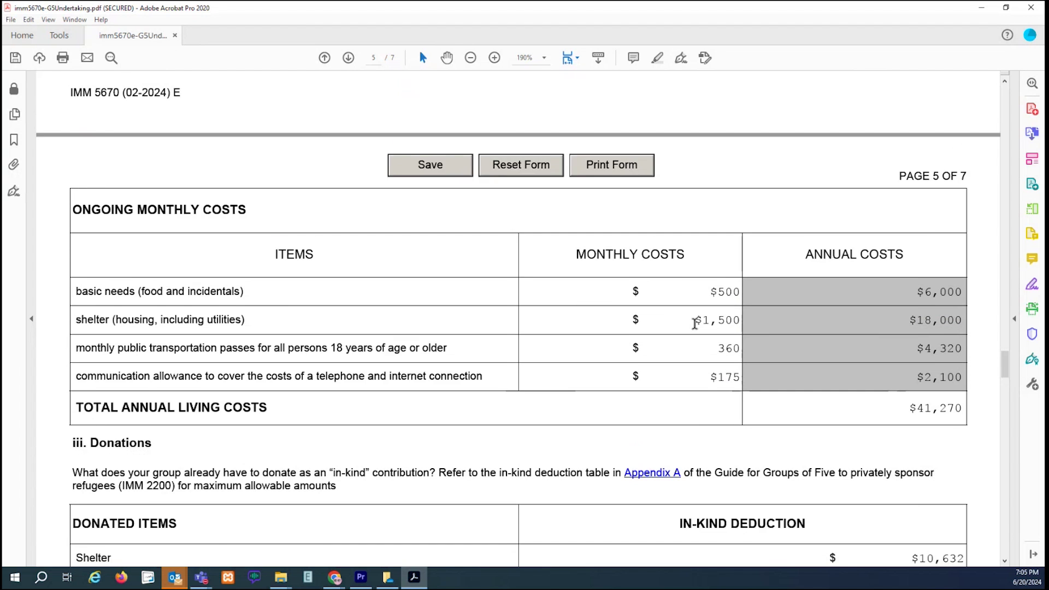
{"action": "scroll", "coordinate": [695, 324], "scroll_direction": "up", "scroll_amount": 10}
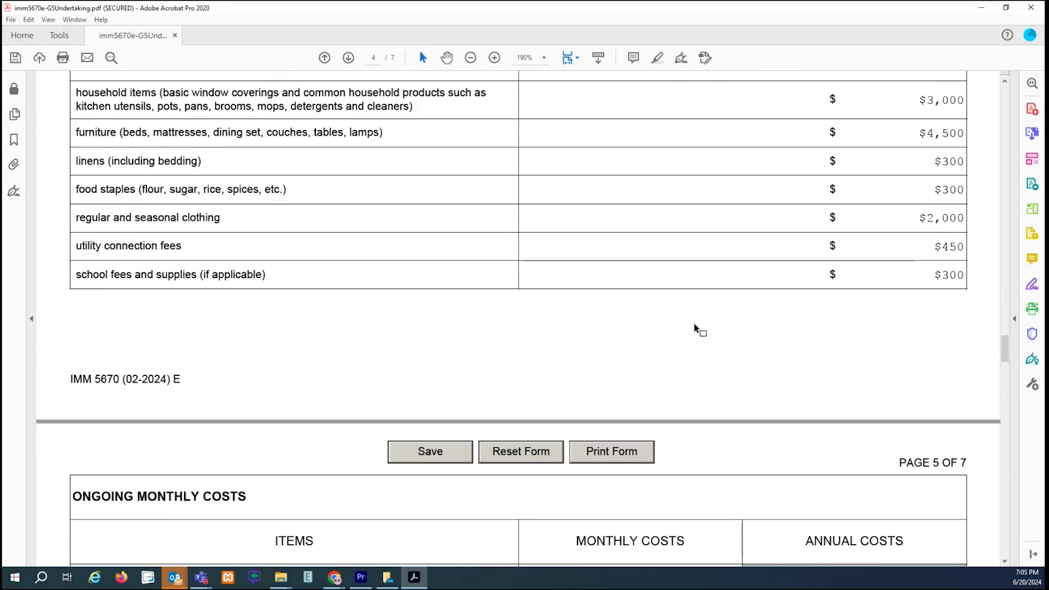
{"action": "scroll", "coordinate": [695, 329], "scroll_direction": "up", "scroll_amount": 1}
{"action": "left_click", "coordinate": [927, 158]}
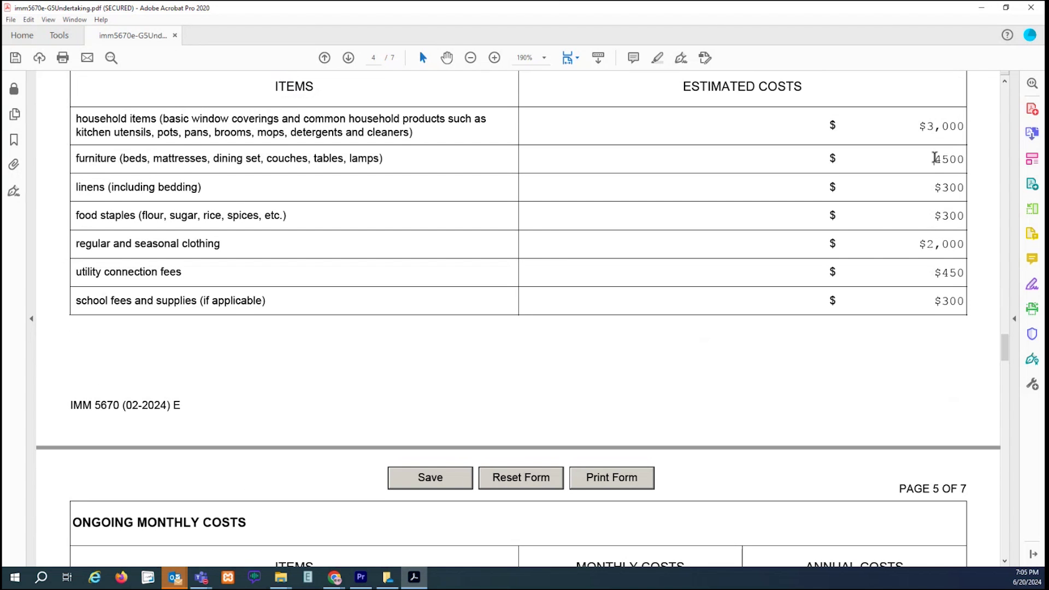
{"action": "left_click_drag", "start_coordinate": [934, 158], "coordinate": [942, 159]}
{"action": "type", "text": "2"}
{"action": "left_click", "coordinate": [902, 210]}
{"action": "scroll", "coordinate": [902, 212], "scroll_direction": "down", "scroll_amount": 8}
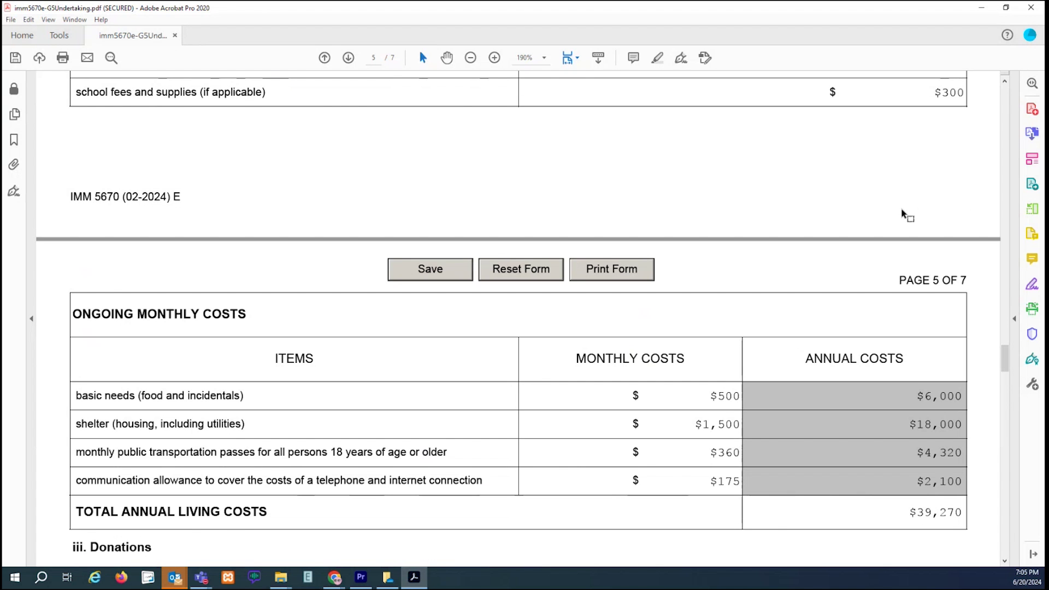
{"action": "scroll", "coordinate": [903, 210], "scroll_direction": "up", "scroll_amount": 8}
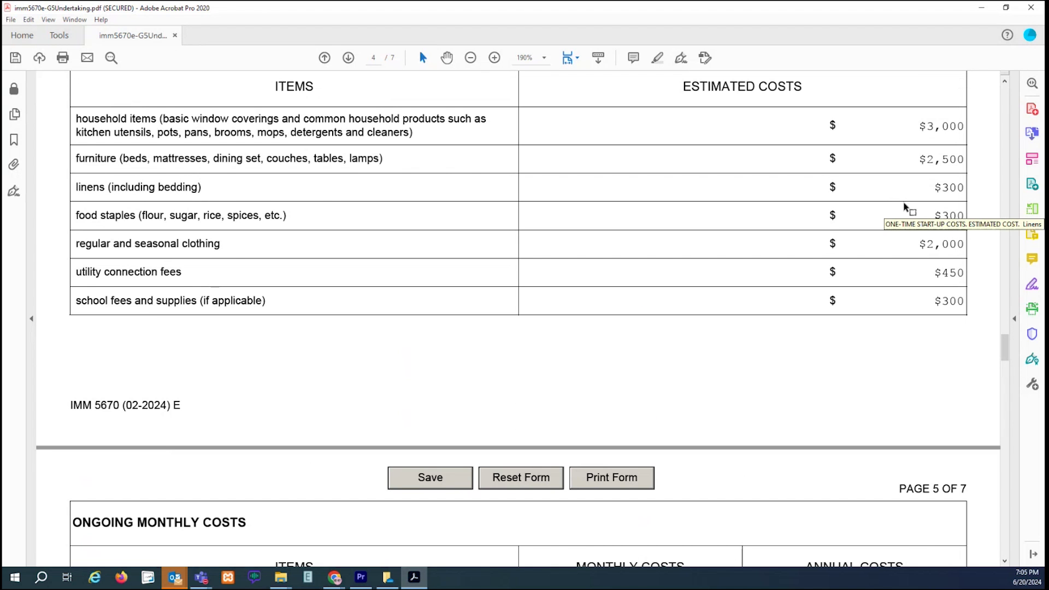
{"action": "scroll", "coordinate": [903, 204], "scroll_direction": "up", "scroll_amount": 2}
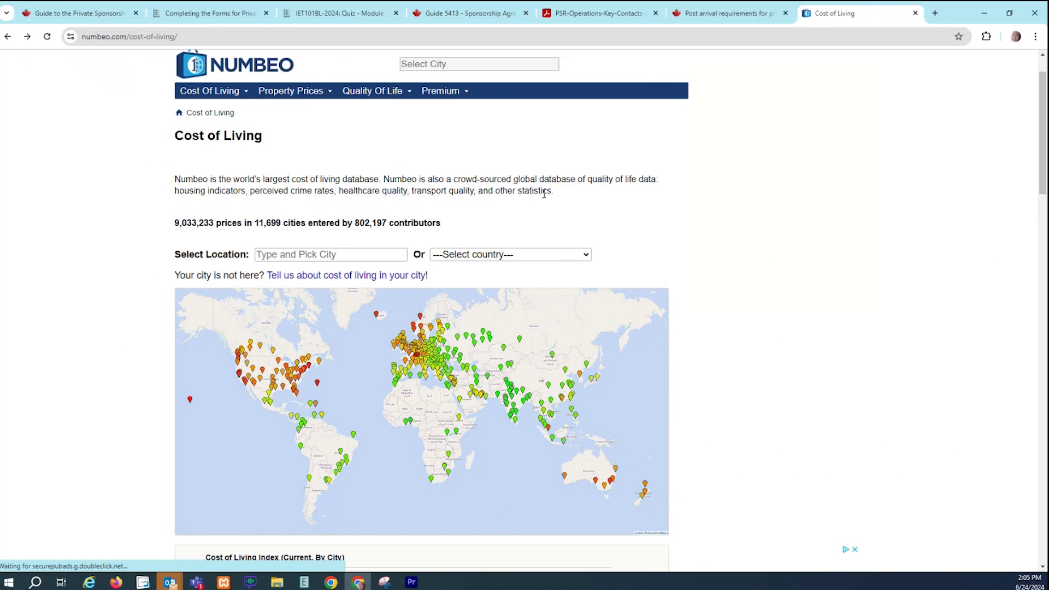
On the Numbeo Cost of Living page in the browser, open the data for Hamilton, Canada.
{"action": "left_click", "coordinate": [586, 256]}
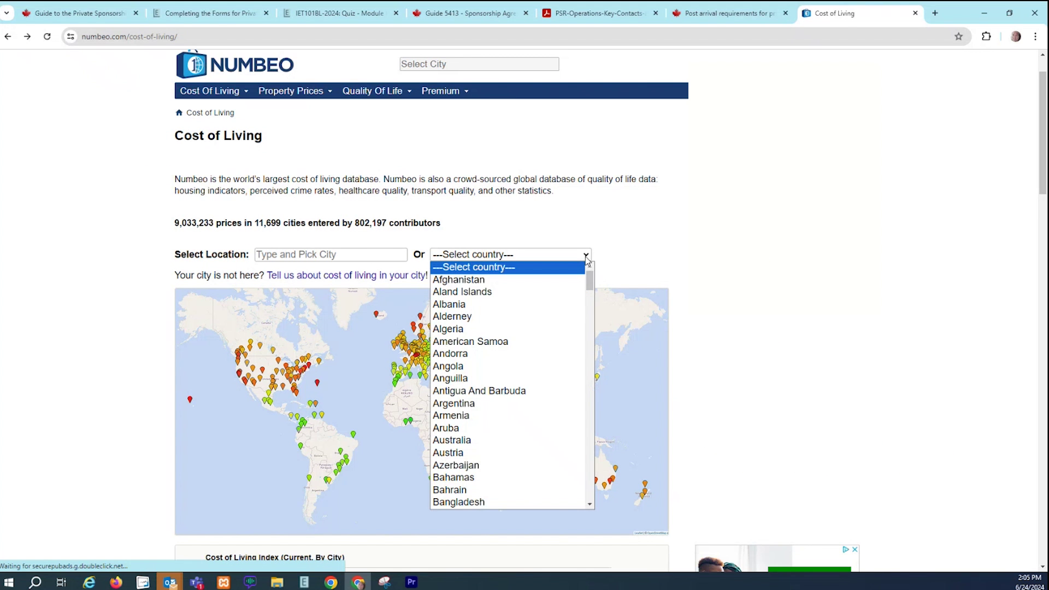
{"action": "scroll", "coordinate": [569, 437], "scroll_direction": "down", "scroll_amount": 7}
{"action": "left_click", "coordinate": [569, 494]}
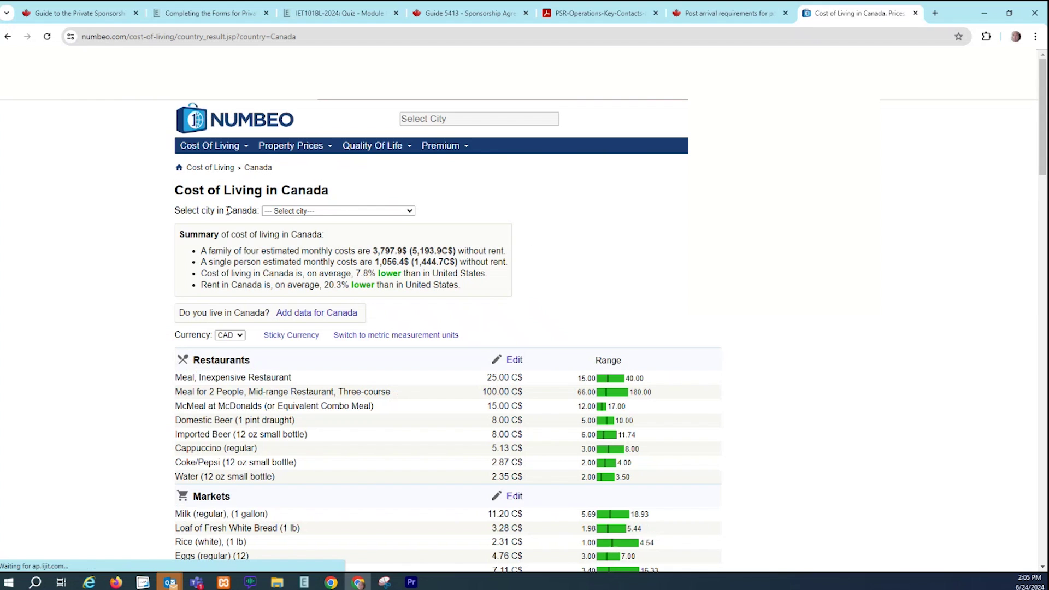
{"action": "left_click", "coordinate": [409, 212]}
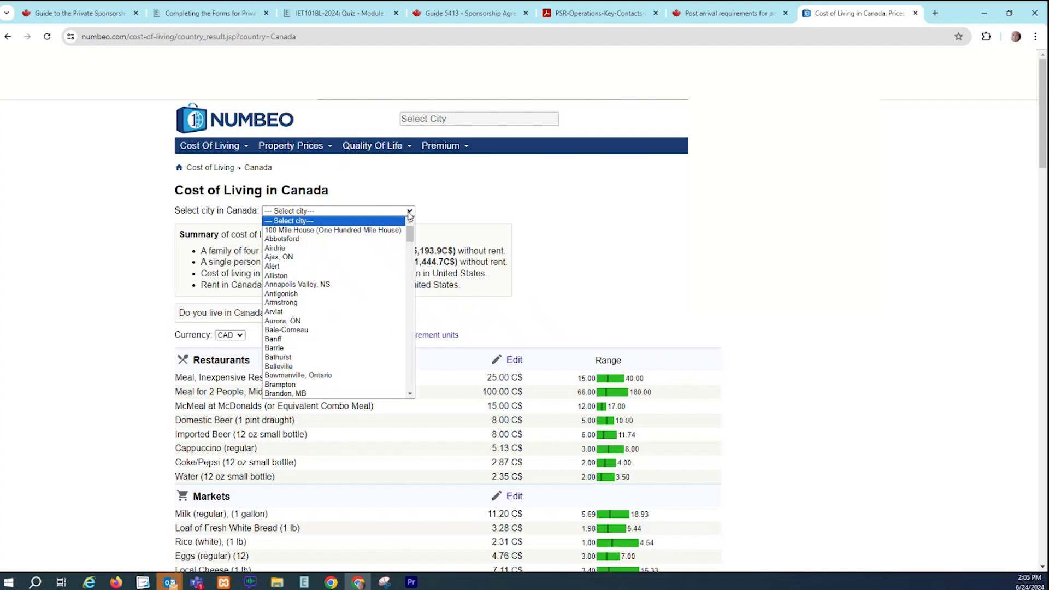
{"action": "scroll", "coordinate": [366, 394], "scroll_direction": "down", "scroll_amount": 10}
{"action": "left_click", "coordinate": [365, 393]}
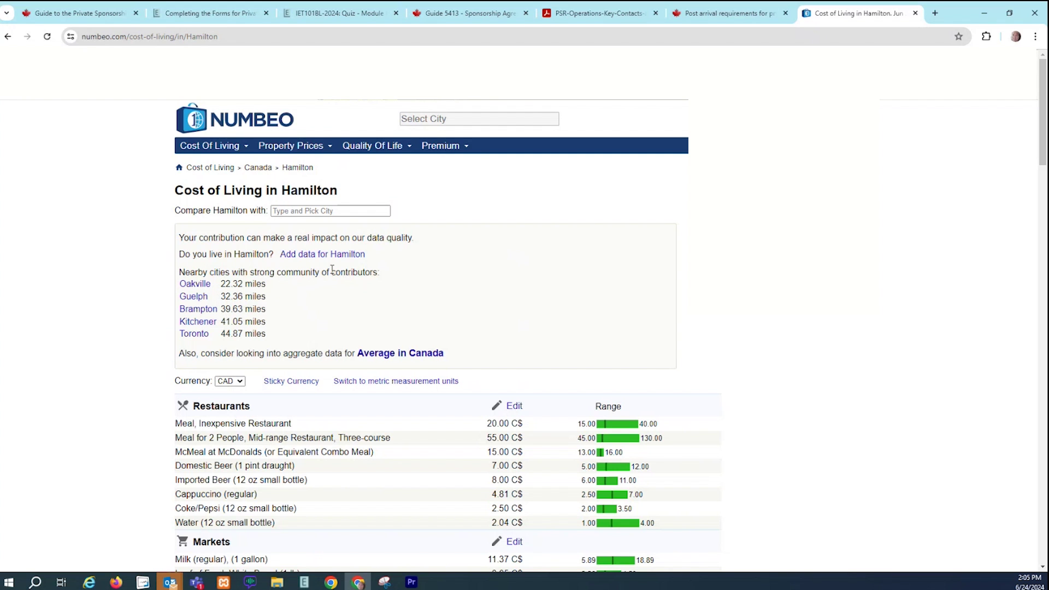
Examine Hamilton's prices for groceries, transportation, utilities, childcare, clothing and monthly rent.
{"action": "scroll", "coordinate": [86, 227], "scroll_direction": "down", "scroll_amount": 5}
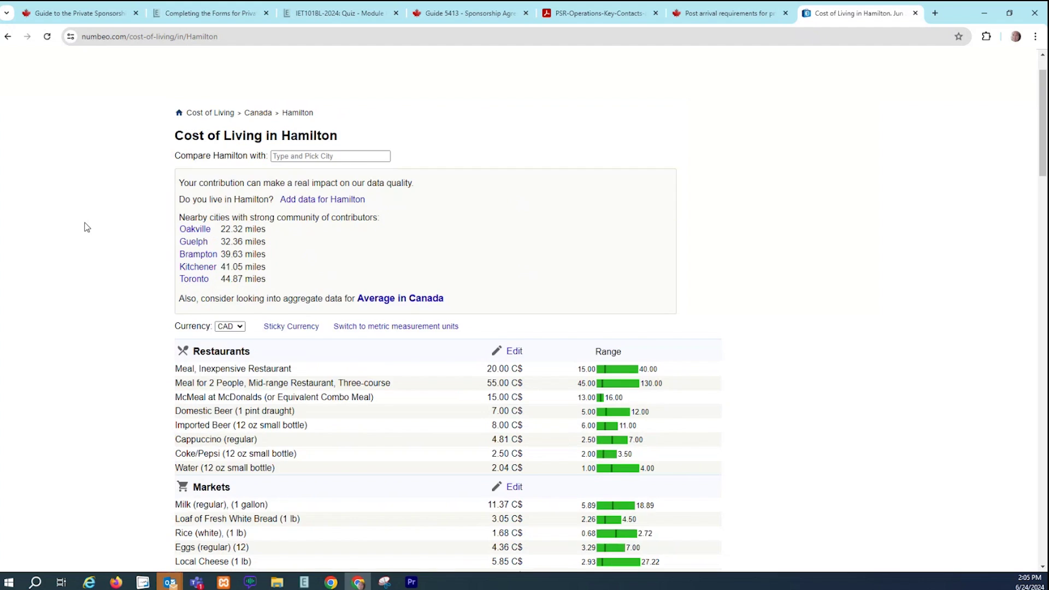
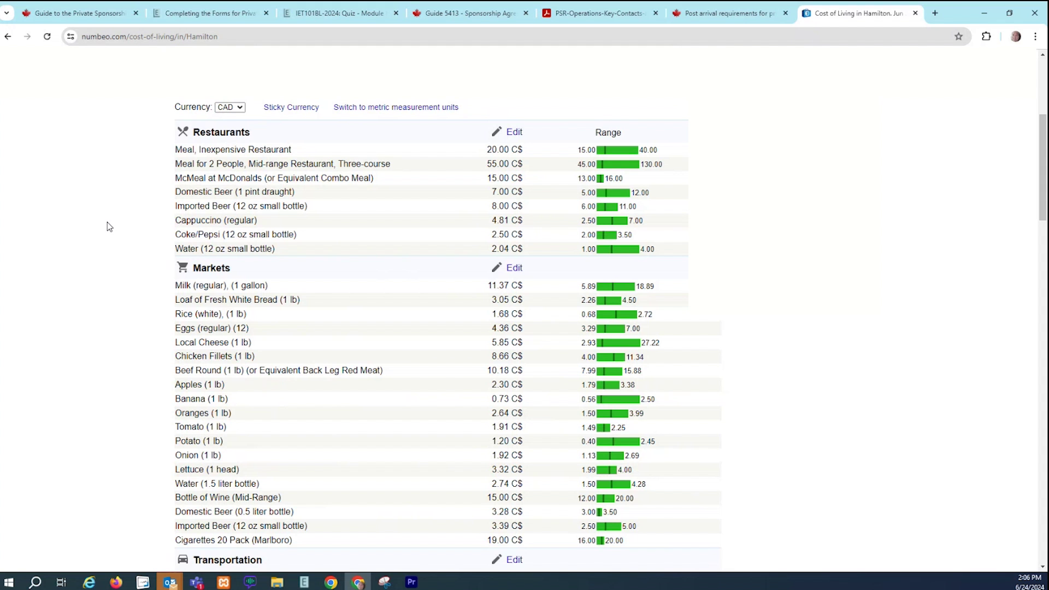
{"action": "scroll", "coordinate": [108, 224], "scroll_direction": "down", "scroll_amount": 3}
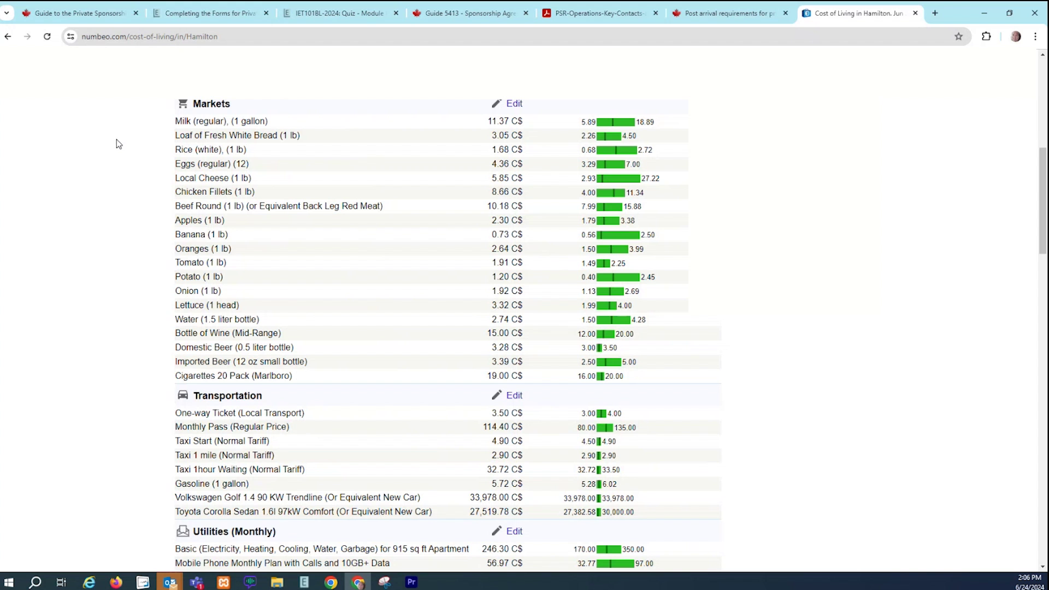
{"action": "scroll", "coordinate": [118, 144], "scroll_direction": "down", "scroll_amount": 5}
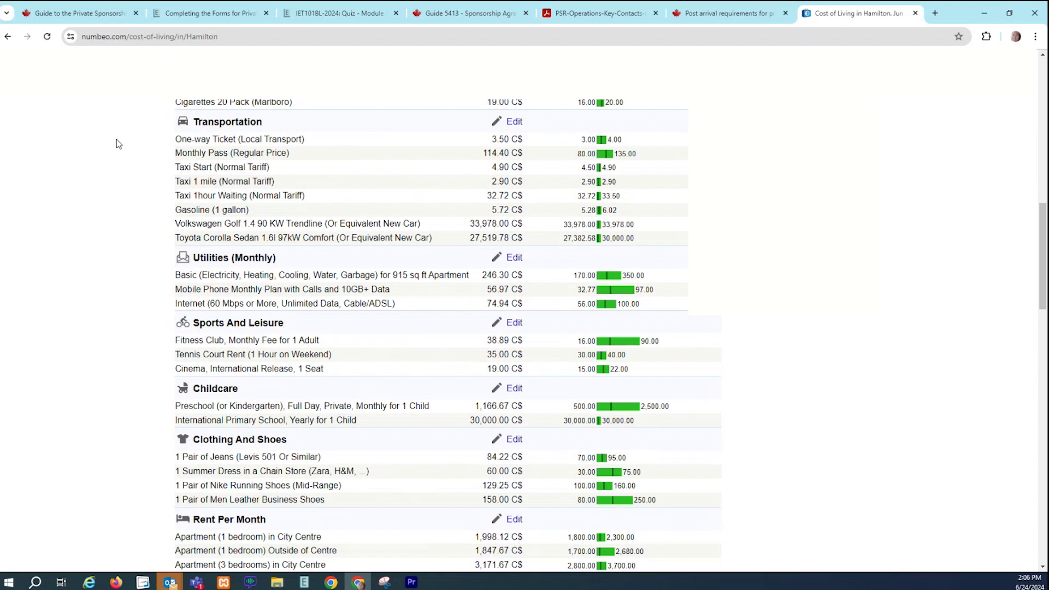
{"action": "scroll", "coordinate": [118, 143], "scroll_direction": "down", "scroll_amount": 3}
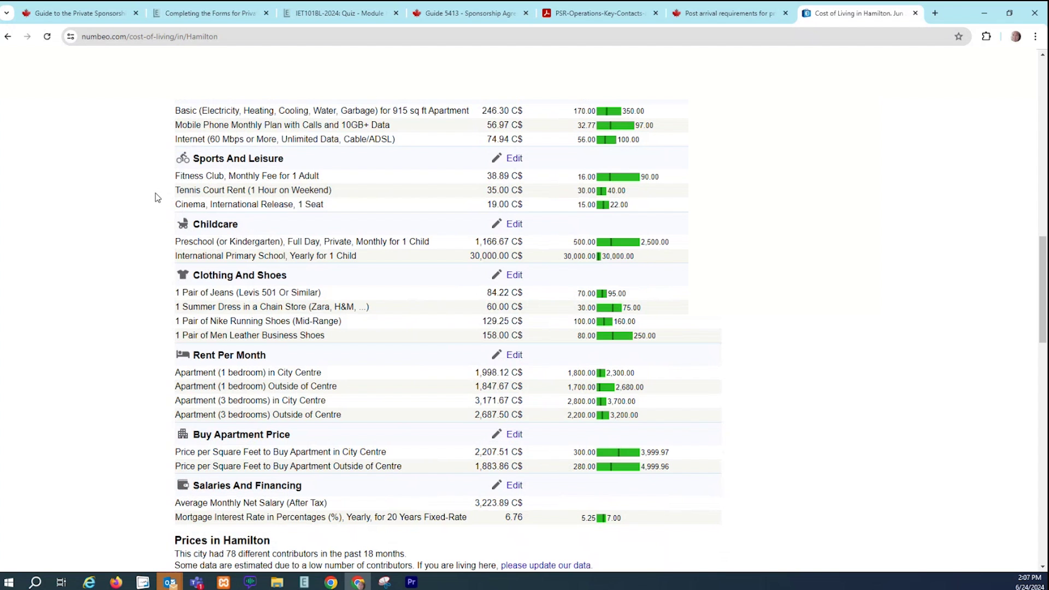
{"action": "scroll", "coordinate": [157, 197], "scroll_direction": "up", "scroll_amount": 15}
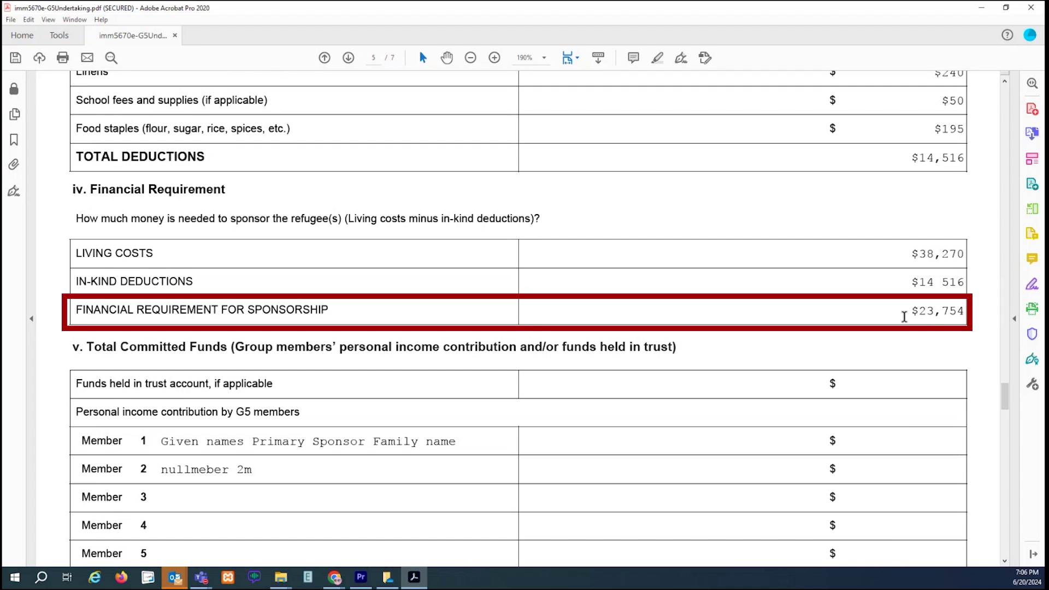
Check the financial requirement for sponsorship against the living costs in section iv.
{"action": "left_click_drag", "start_coordinate": [904, 317], "coordinate": [987, 361]}
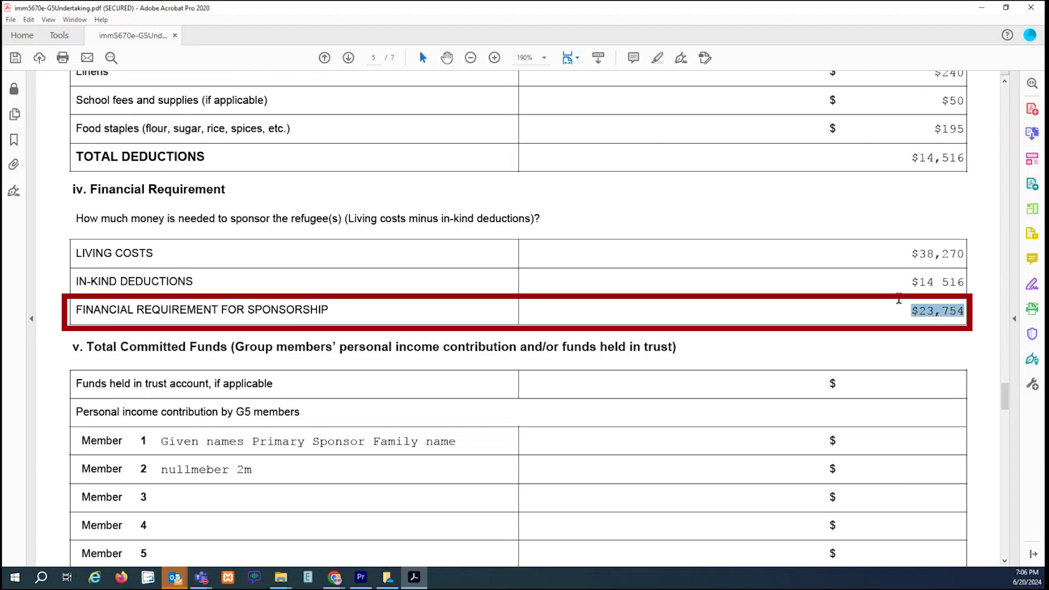
{"action": "left_click_drag", "start_coordinate": [905, 255], "coordinate": [977, 246]}
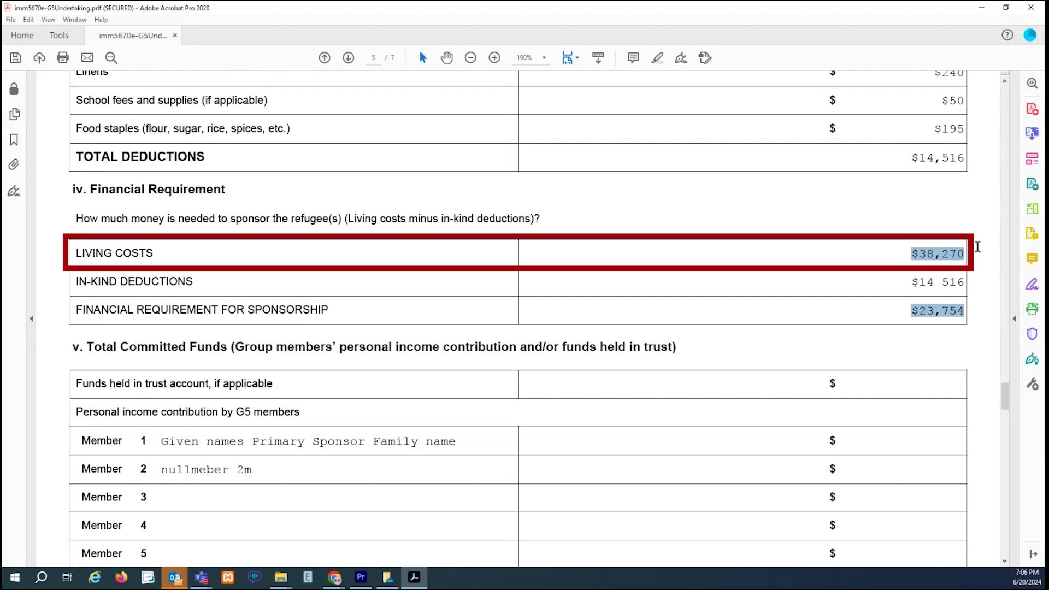
{"action": "left_click_drag", "start_coordinate": [905, 253], "coordinate": [965, 253]}
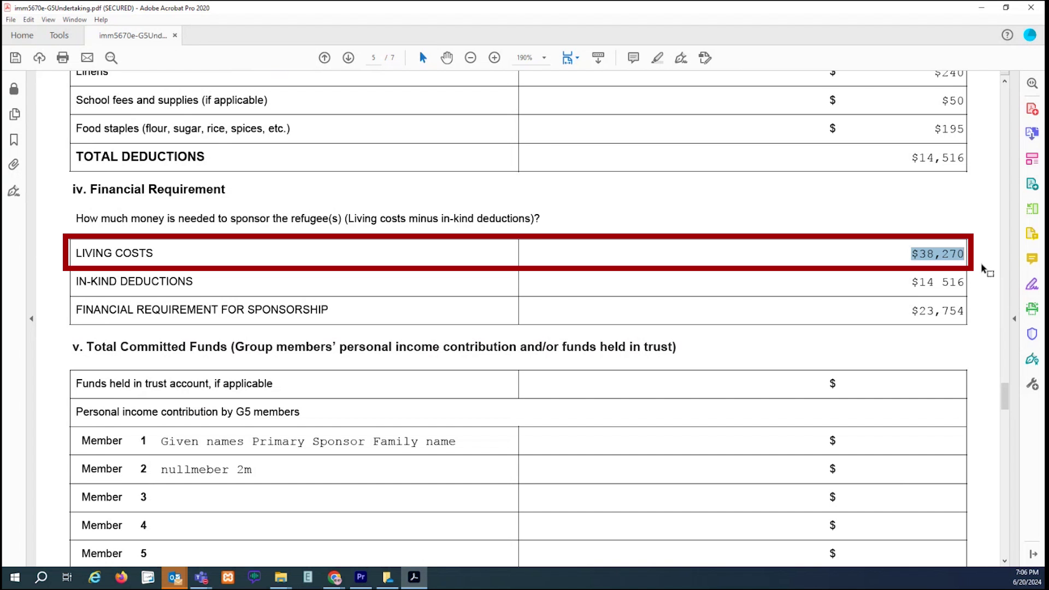
Enter 15,000 as the funds held in the trust account under Total Committed Funds.
{"action": "scroll", "coordinate": [983, 269], "scroll_direction": "down", "scroll_amount": 10}
{"action": "scroll", "coordinate": [962, 253], "scroll_direction": "up", "scroll_amount": 1}
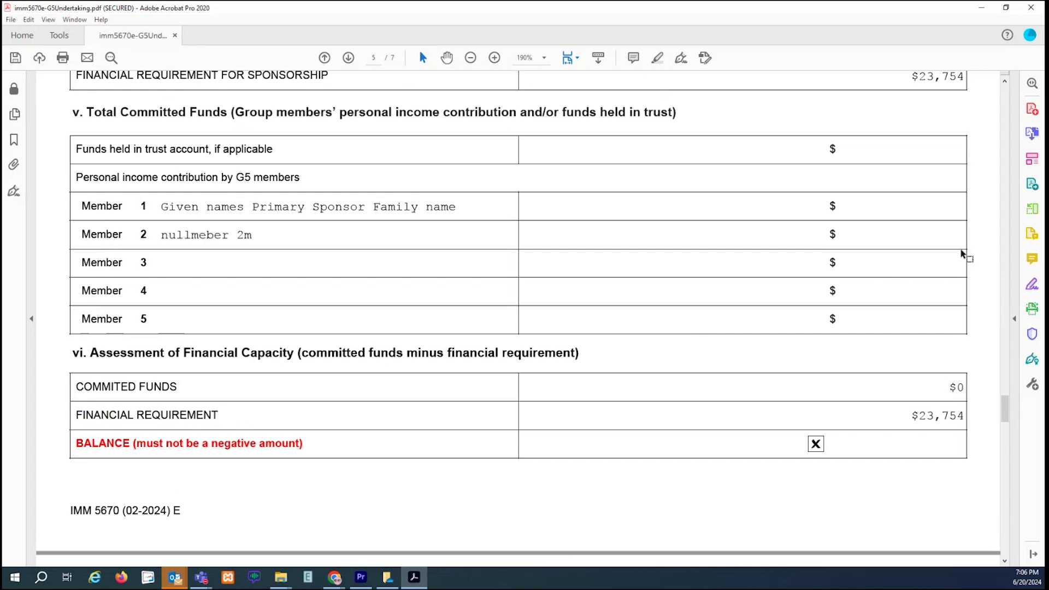
{"action": "scroll", "coordinate": [963, 253], "scroll_direction": "down", "scroll_amount": 1}
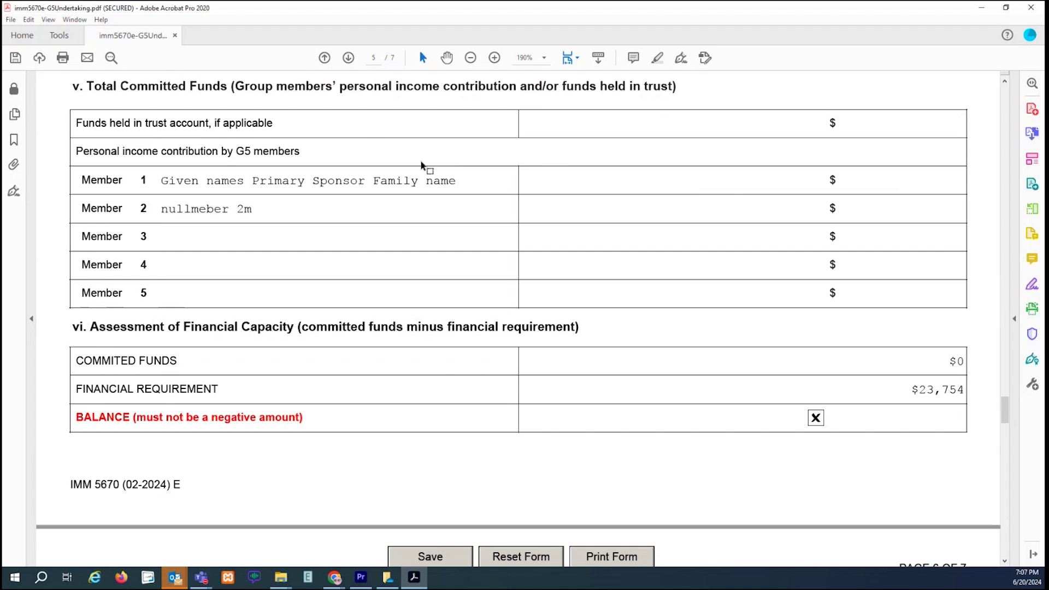
{"action": "left_click", "coordinate": [852, 123]}
{"action": "type", "text": "15000"}
{"action": "left_click", "coordinate": [944, 183]}
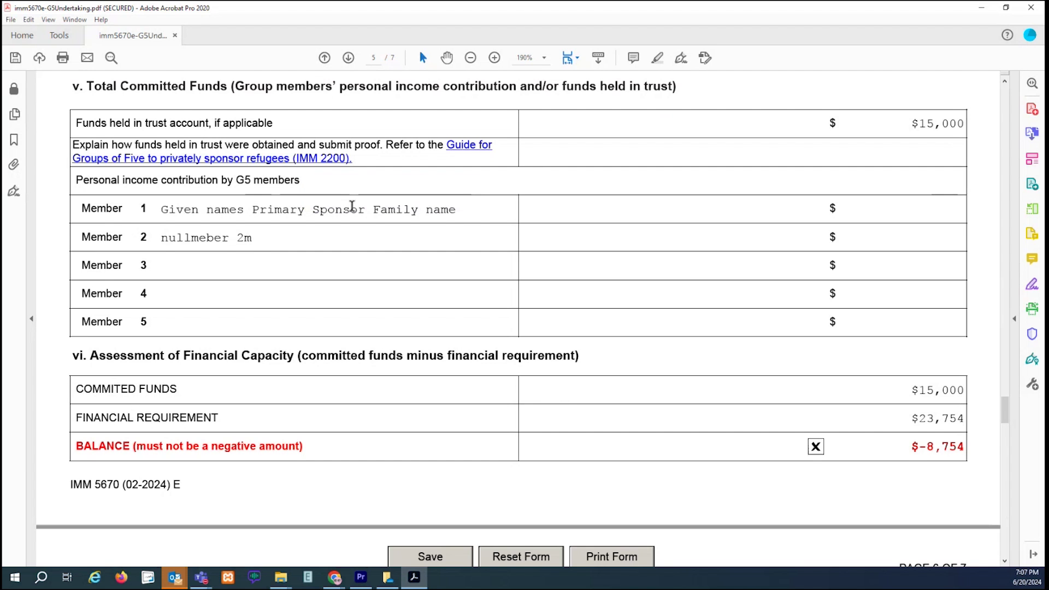
Set the personal income contributions to 5,000 for Member 1 and 2,000 for Member 2.
{"action": "left_click", "coordinate": [872, 209]}
{"action": "type", "text": "5000"}
{"action": "left_click", "coordinate": [856, 241]}
{"action": "type", "text": "2000"}
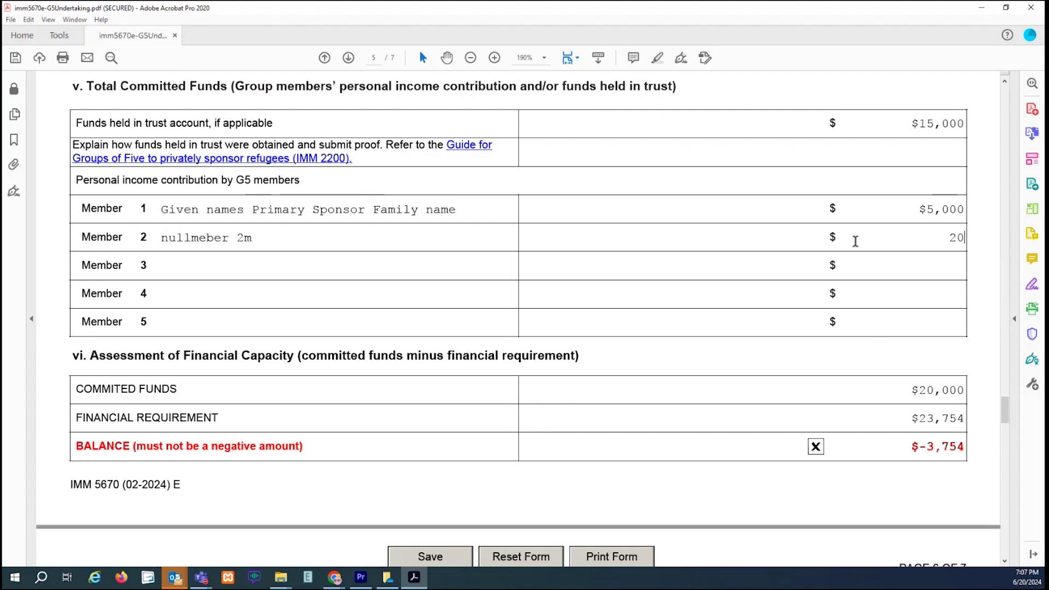
{"action": "key", "text": "Return"}
{"action": "left_click", "coordinate": [920, 259]}
Check the financial requirement and the balance in the Assessment of Financial Capacity table.
{"action": "scroll", "coordinate": [989, 248], "scroll_direction": "down", "scroll_amount": 4}
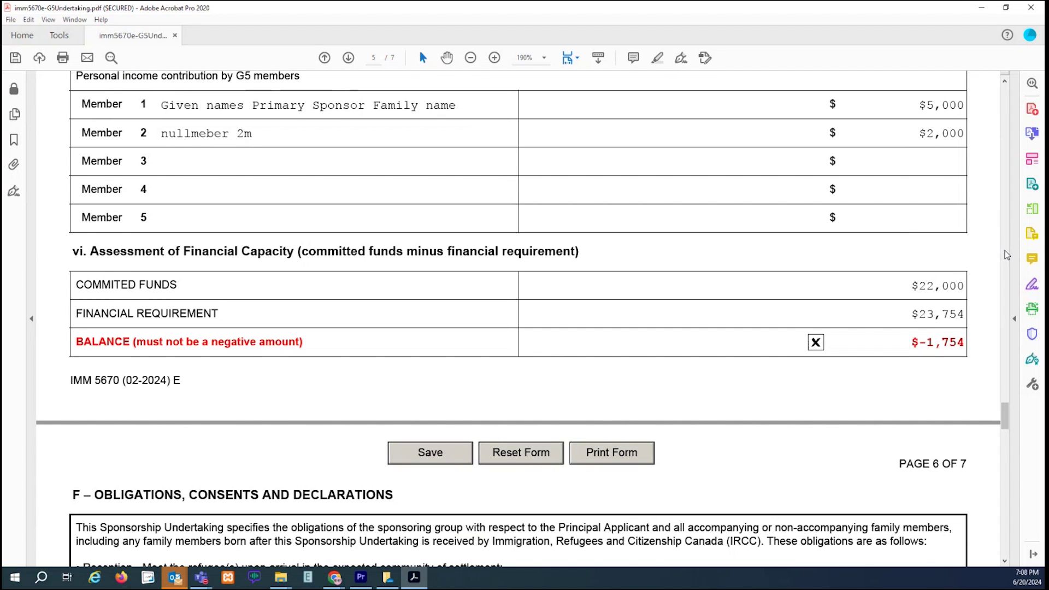
{"action": "left_click_drag", "start_coordinate": [911, 315], "coordinate": [966, 315]}
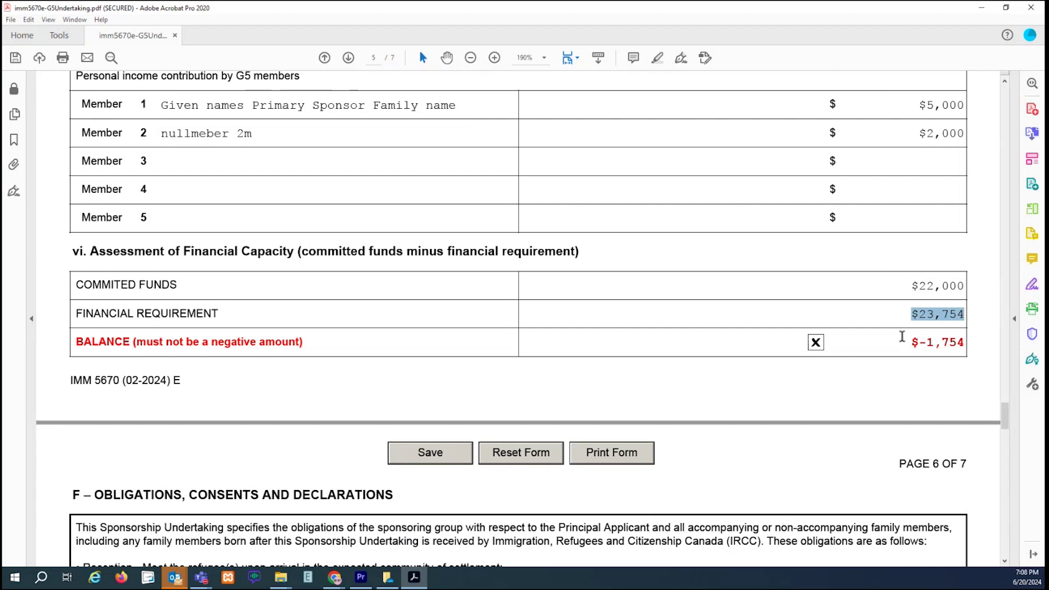
{"action": "left_click_drag", "start_coordinate": [901, 344], "coordinate": [965, 345]}
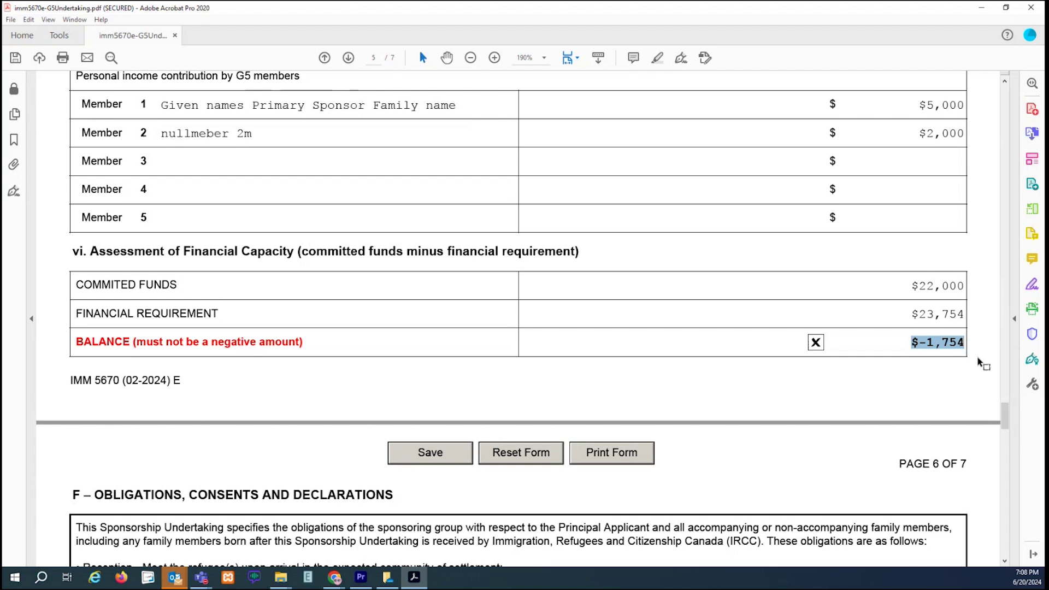
{"action": "left_click", "coordinate": [980, 363]}
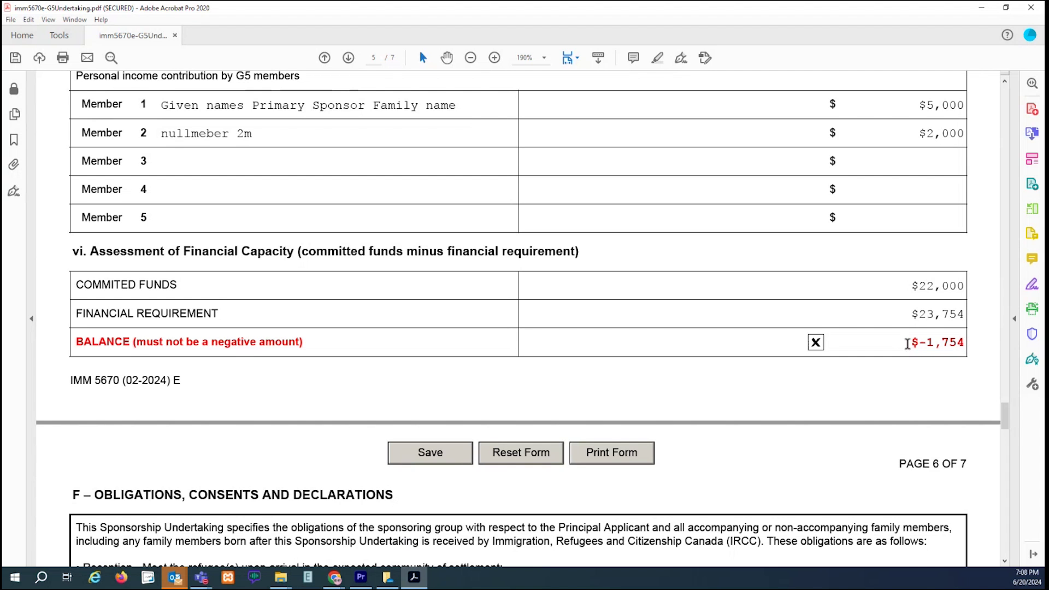
{"action": "left_click_drag", "start_coordinate": [907, 343], "coordinate": [965, 344]}
{"action": "left_click", "coordinate": [984, 315]}
Set Member 3's personal income contribution to 2,500 and check the balance.
{"action": "scroll", "coordinate": [983, 315], "scroll_direction": "up", "scroll_amount": 3}
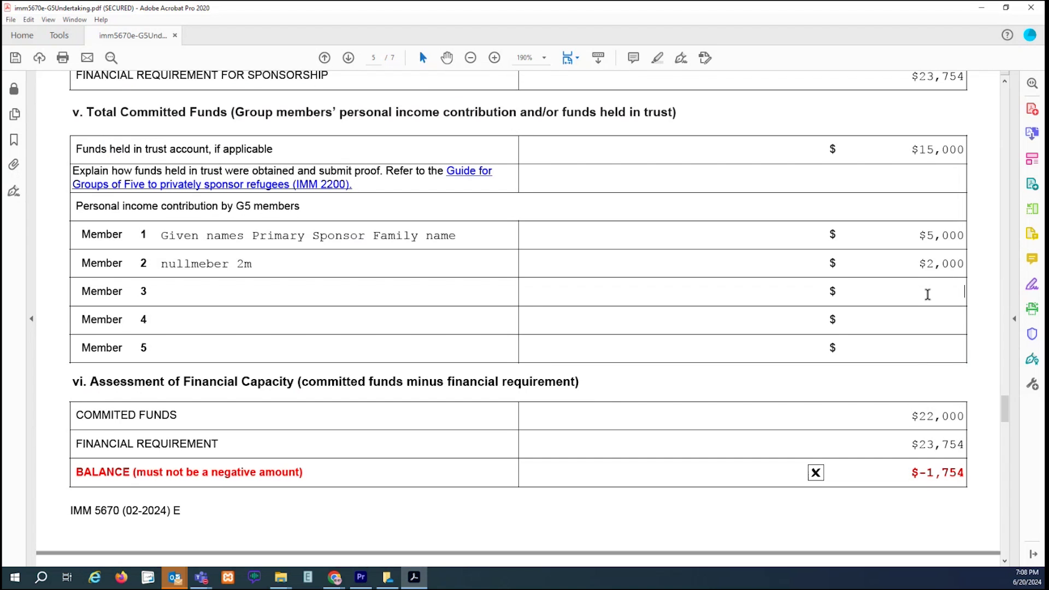
{"action": "left_click", "coordinate": [927, 295]}
{"action": "type", "text": "2500"}
{"action": "left_click", "coordinate": [981, 313]}
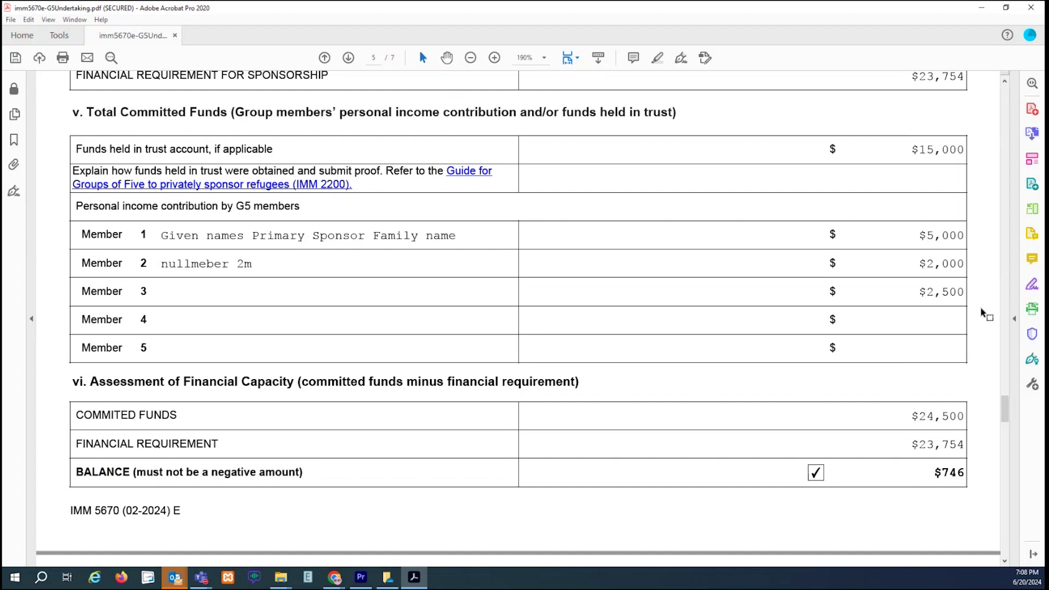
{"action": "scroll", "coordinate": [983, 311], "scroll_direction": "down", "scroll_amount": 4}
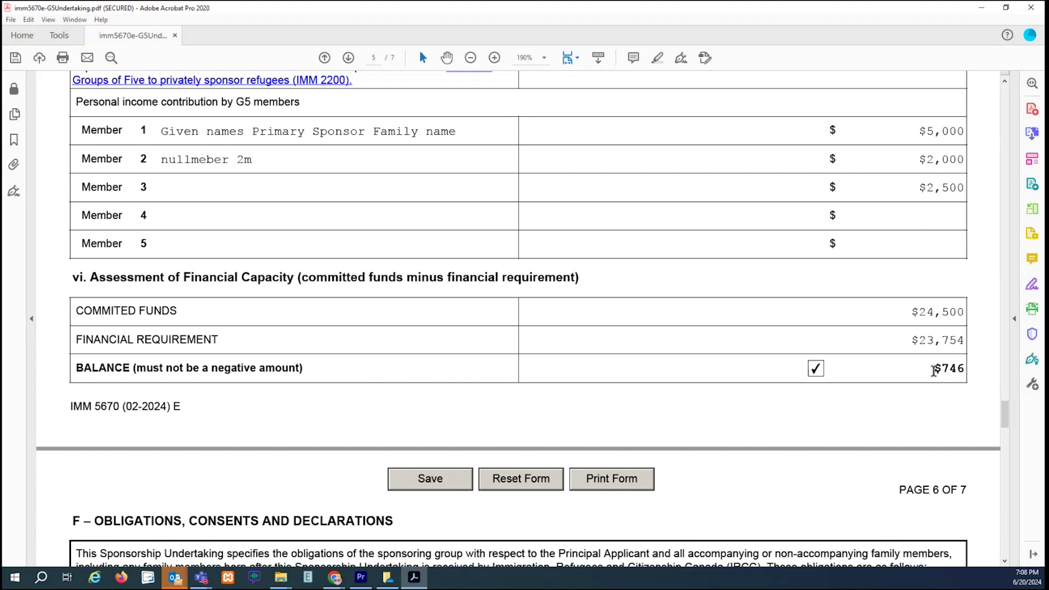
{"action": "left_click_drag", "start_coordinate": [933, 370], "coordinate": [965, 369]}
{"action": "left_click", "coordinate": [987, 358]}
Set Member 4's personal income contribution to 5,000 and check the balance and the committed funds.
{"action": "scroll", "coordinate": [987, 358], "scroll_direction": "up", "scroll_amount": 3}
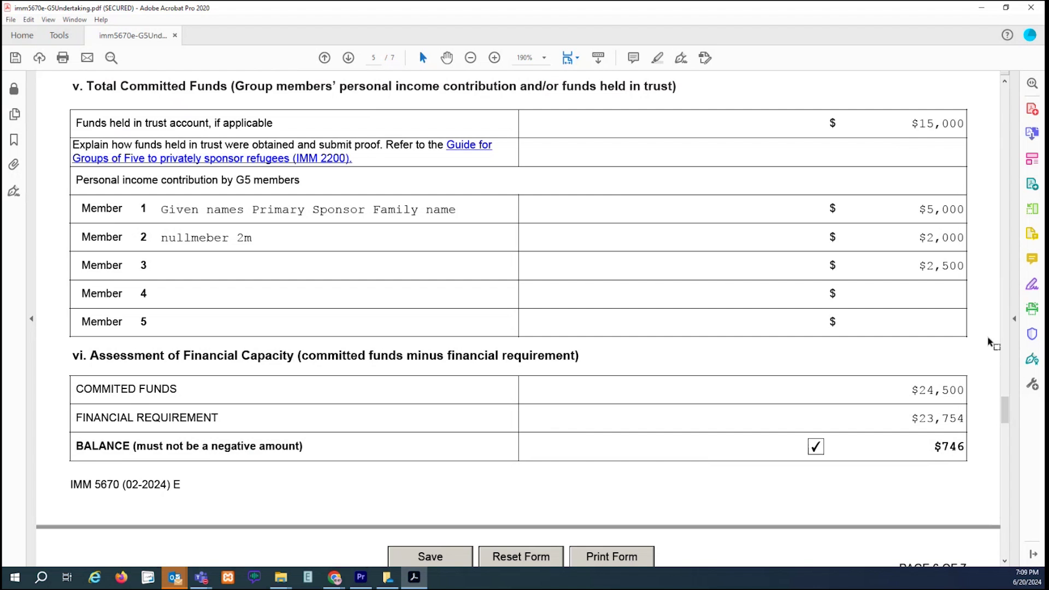
{"action": "left_click", "coordinate": [925, 294]}
{"action": "type", "text": "50000"}
{"action": "key", "text": "BackSpace"}
{"action": "left_click", "coordinate": [983, 271]}
{"action": "left_click_drag", "start_coordinate": [916, 451], "coordinate": [941, 451]}
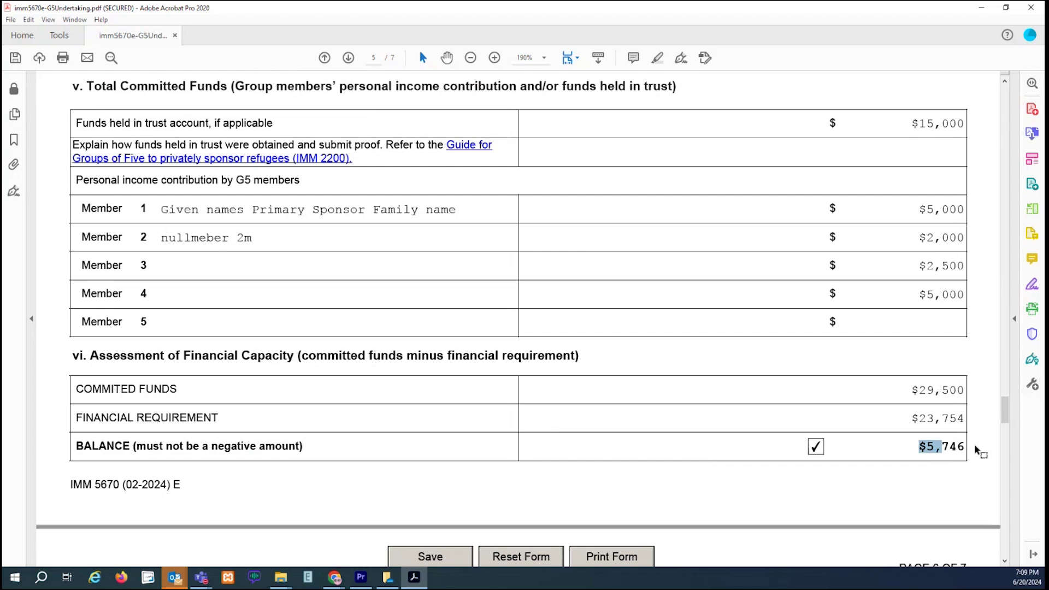
{"action": "left_click", "coordinate": [974, 450]}
{"action": "left_click_drag", "start_coordinate": [908, 390], "coordinate": [994, 418]}
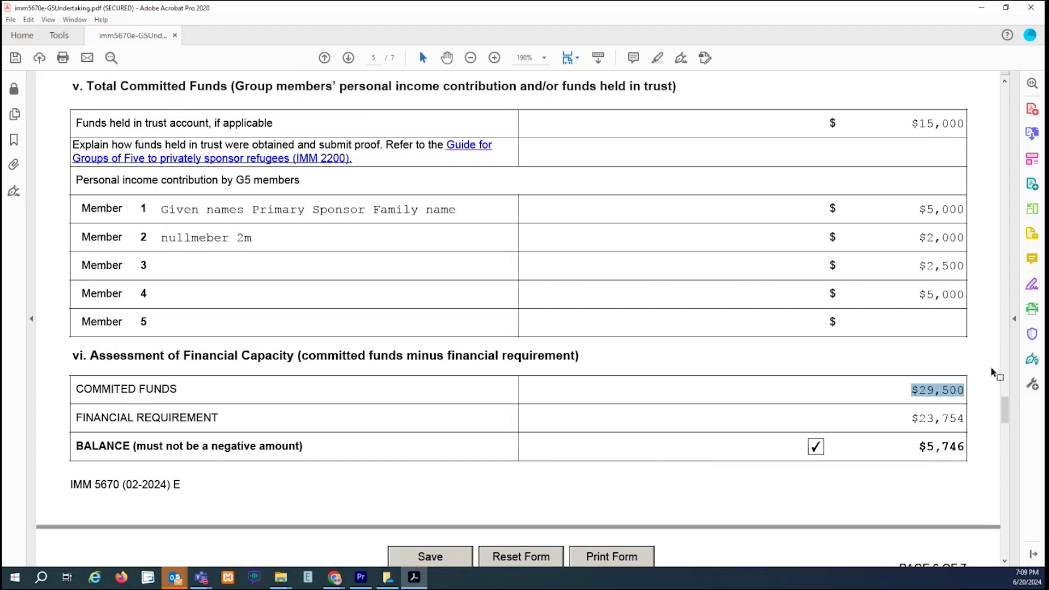
Set the personal income contributions of Members 2, 3 and 5 to 5,000 each.
{"action": "left_click", "coordinate": [927, 242]}
{"action": "left_click_drag", "start_coordinate": [935, 240], "coordinate": [939, 240]}
{"action": "type", "text": "5"}
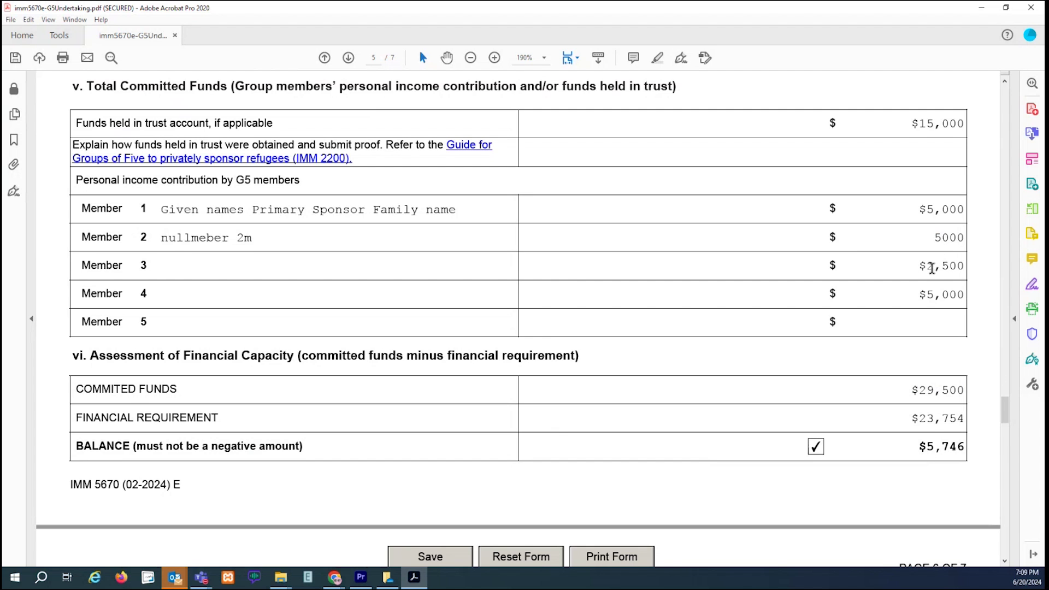
{"action": "left_click", "coordinate": [986, 288]}
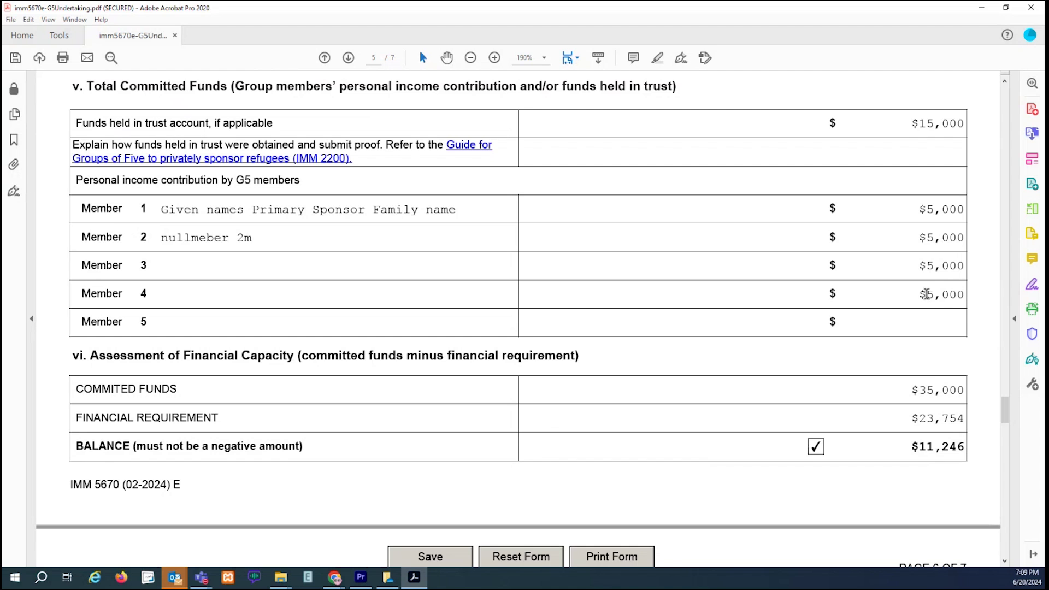
{"action": "left_click", "coordinate": [931, 325]}
{"action": "type", "text": "5,00"}
{"action": "type", "text": "000"}
{"action": "left_click", "coordinate": [982, 331]}
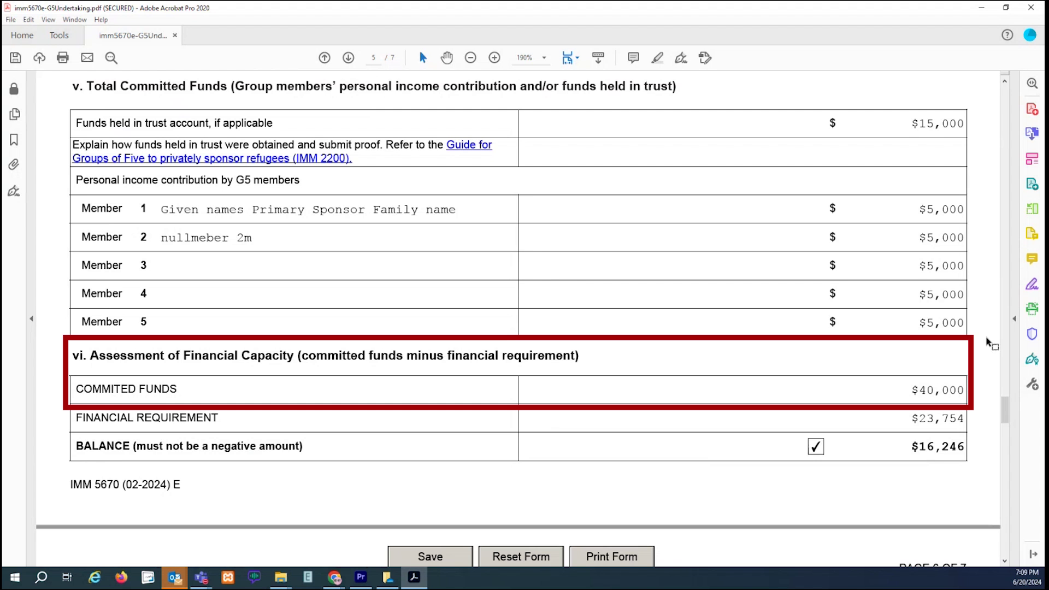
Compare the total annual living costs on page 5 with the committed funds in section vi.
{"action": "scroll", "coordinate": [987, 343], "scroll_direction": "up", "scroll_amount": 10}
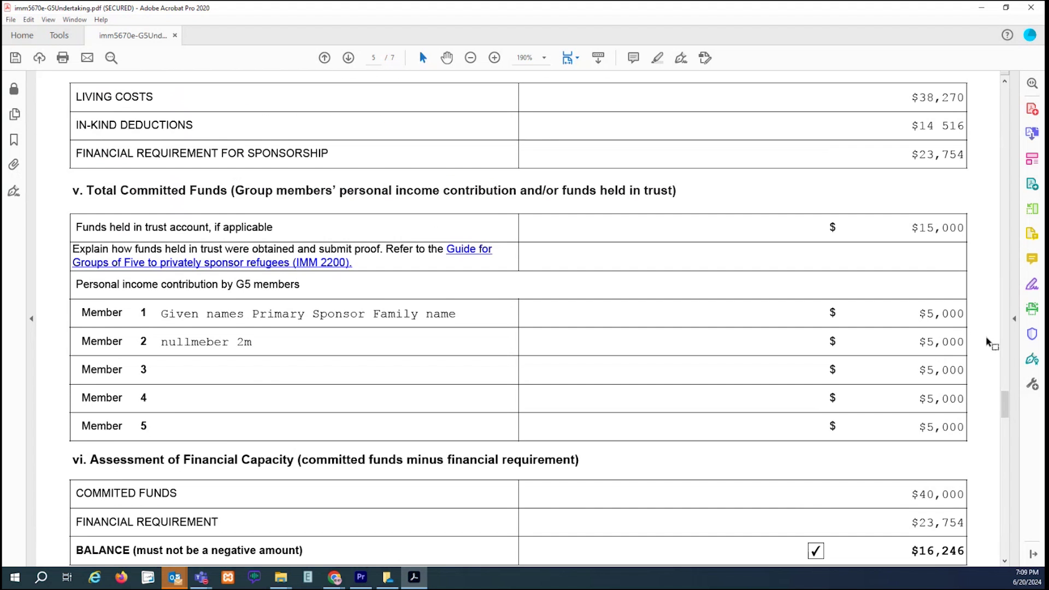
{"action": "scroll", "coordinate": [988, 343], "scroll_direction": "up", "scroll_amount": 6}
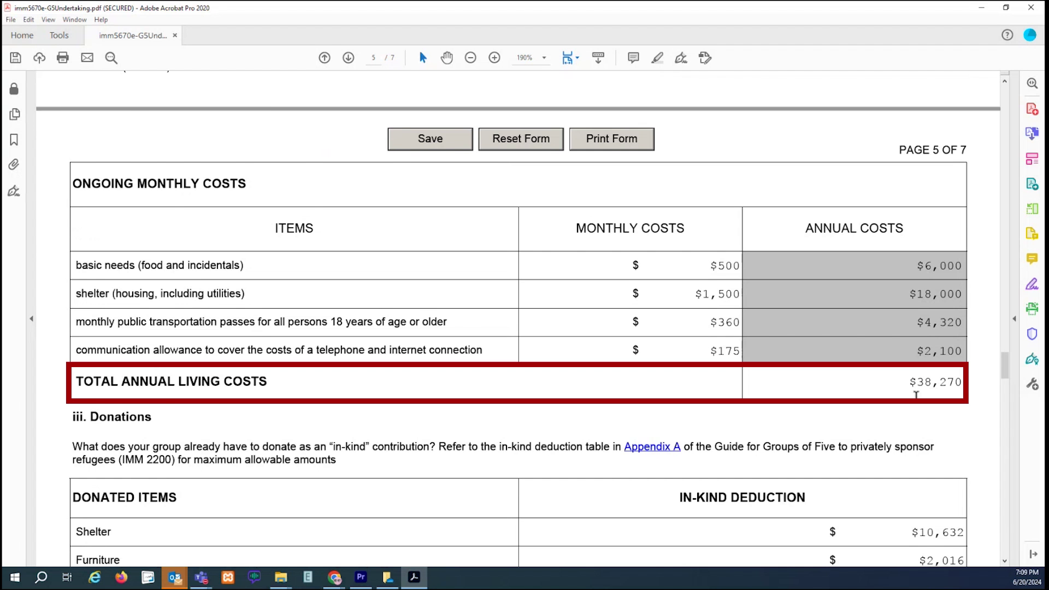
{"action": "scroll", "coordinate": [916, 394], "scroll_direction": "down", "scroll_amount": 10}
{"action": "left_click_drag", "start_coordinate": [897, 373], "coordinate": [967, 373]}
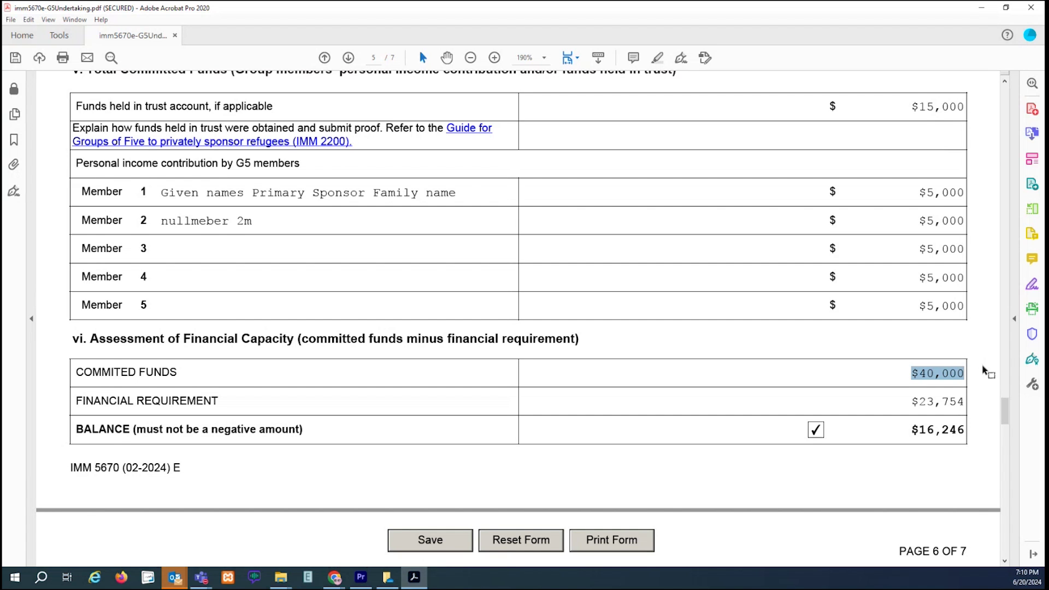
Set the contributions to 2,000 for Member 2, 1,000 for Member 3 and 1,500 for Member 4, and clear Member 5's amount.
{"action": "left_click_drag", "start_coordinate": [926, 225], "coordinate": [941, 224]}
{"action": "type", "text": "2"}
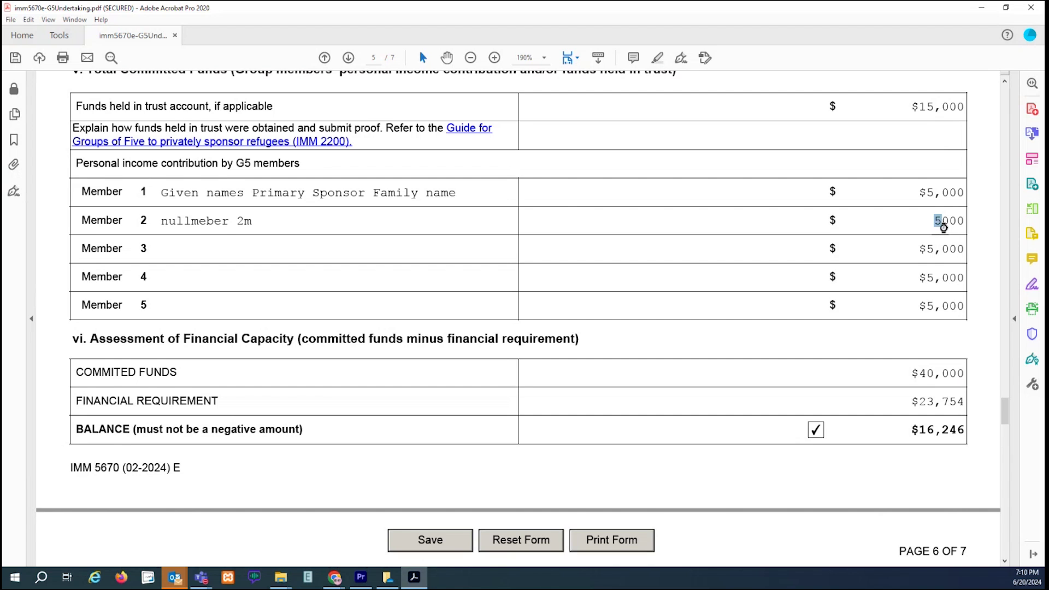
{"action": "left_click", "coordinate": [932, 248]}
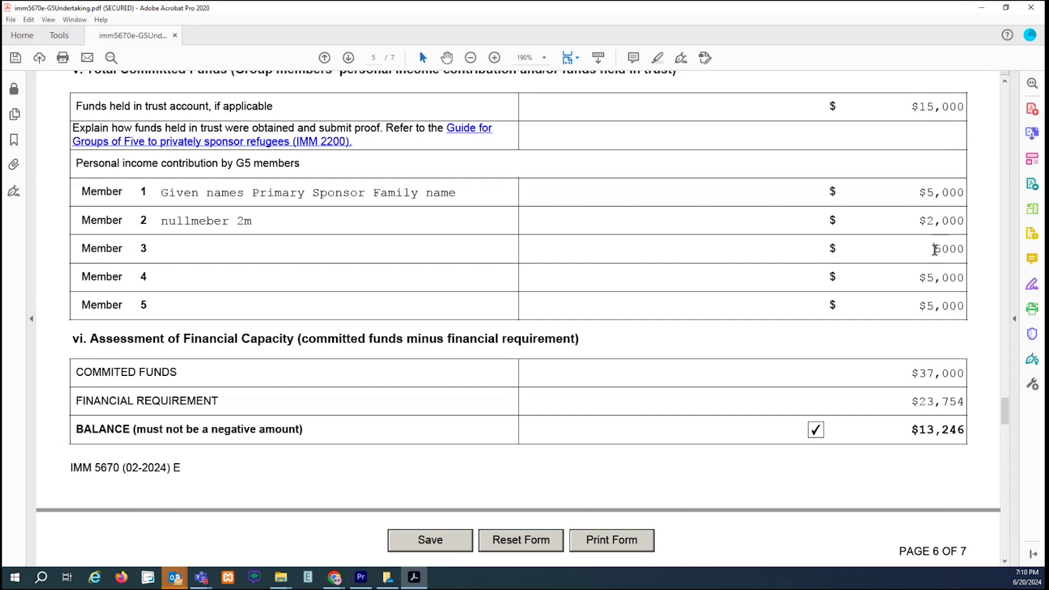
{"action": "left_click_drag", "start_coordinate": [933, 250], "coordinate": [937, 250]}
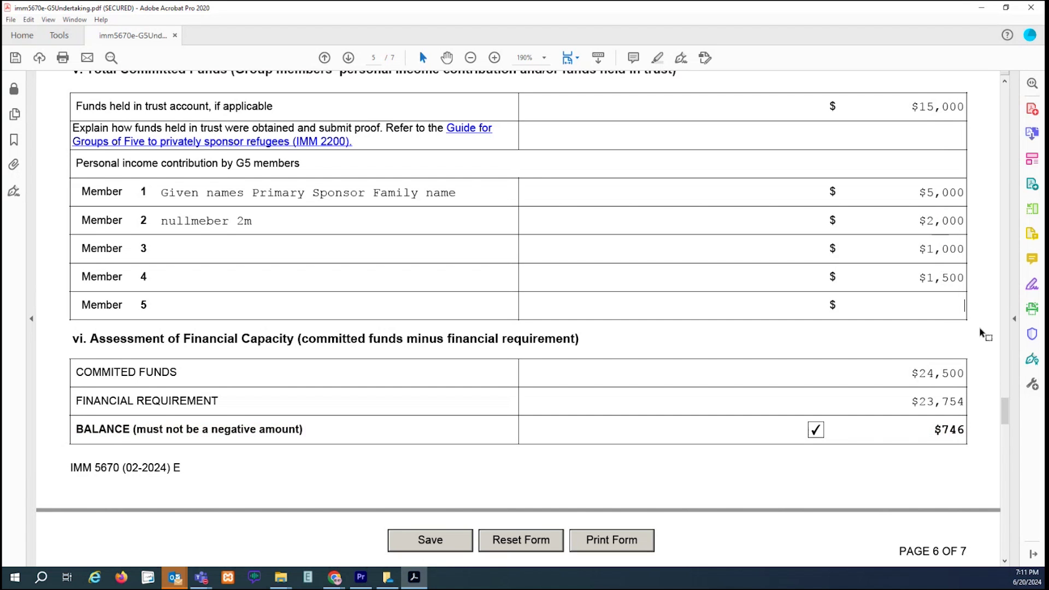
Review the financial capacity assessment and read the obligations, consents and declarations in section F.
{"action": "scroll", "coordinate": [982, 333], "scroll_direction": "down", "scroll_amount": 2}
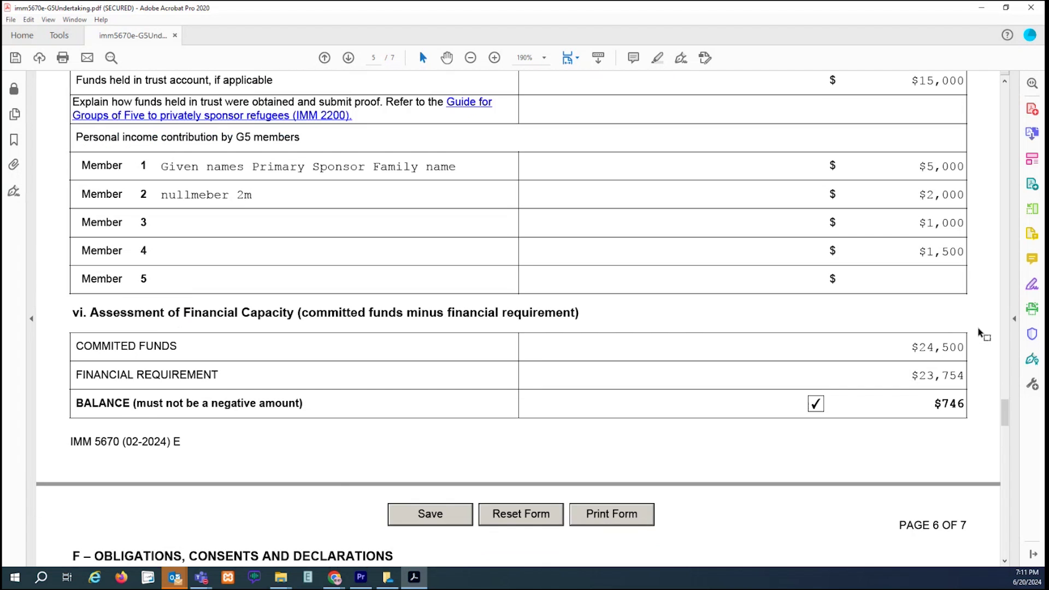
{"action": "scroll", "coordinate": [982, 334], "scroll_direction": "down", "scroll_amount": 2}
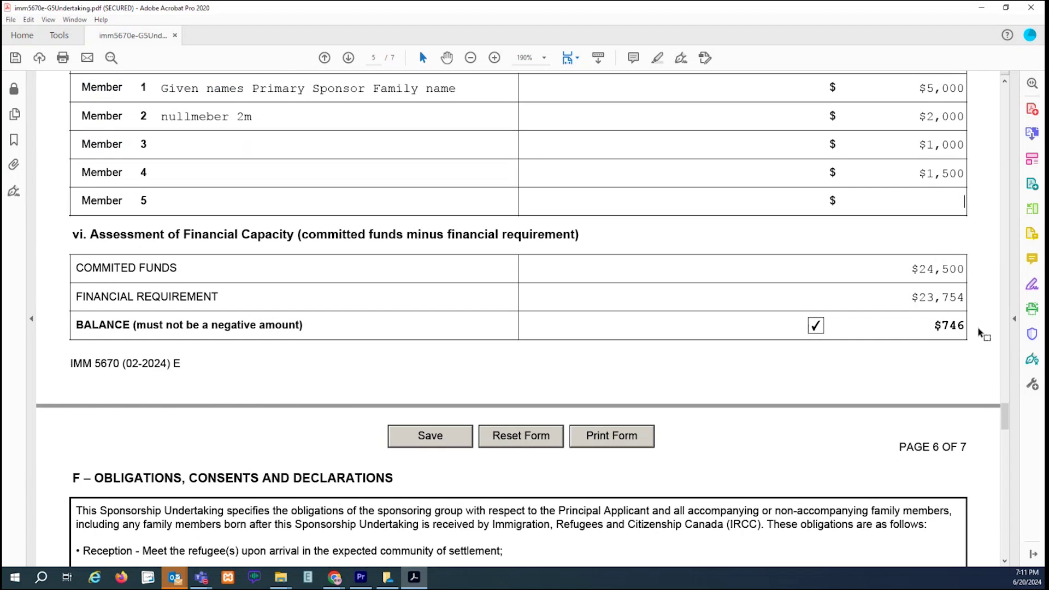
{"action": "scroll", "coordinate": [982, 333], "scroll_direction": "down", "scroll_amount": 1}
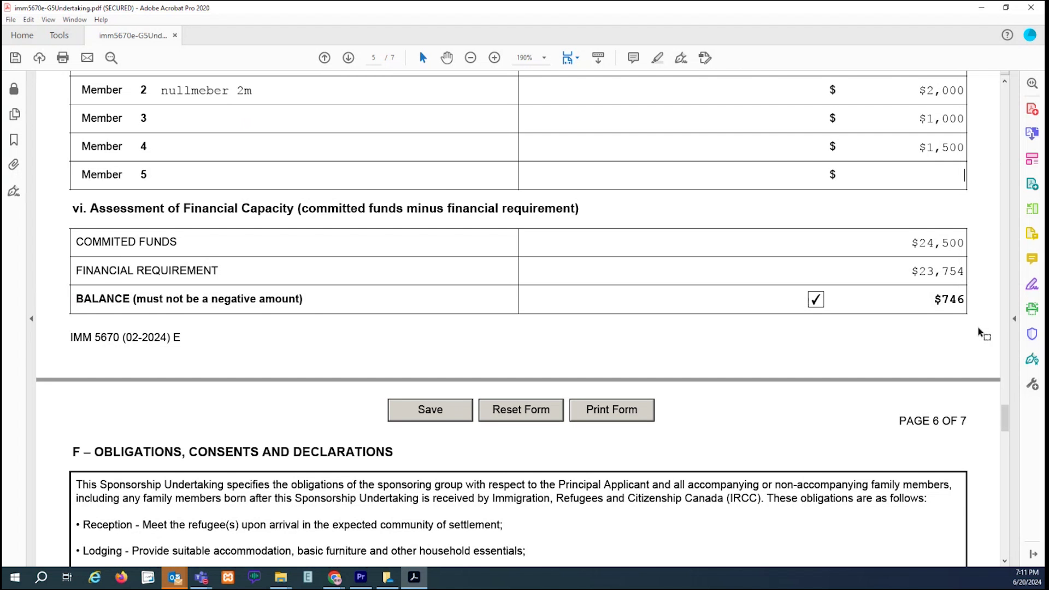
{"action": "scroll", "coordinate": [981, 334], "scroll_direction": "down", "scroll_amount": 4}
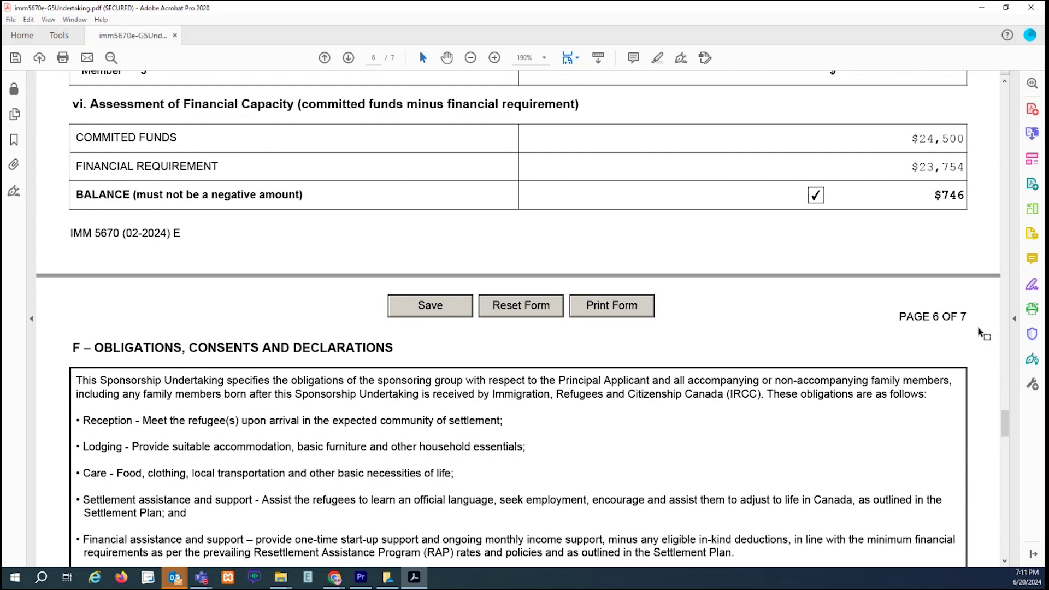
{"action": "scroll", "coordinate": [981, 333], "scroll_direction": "down", "scroll_amount": 9}
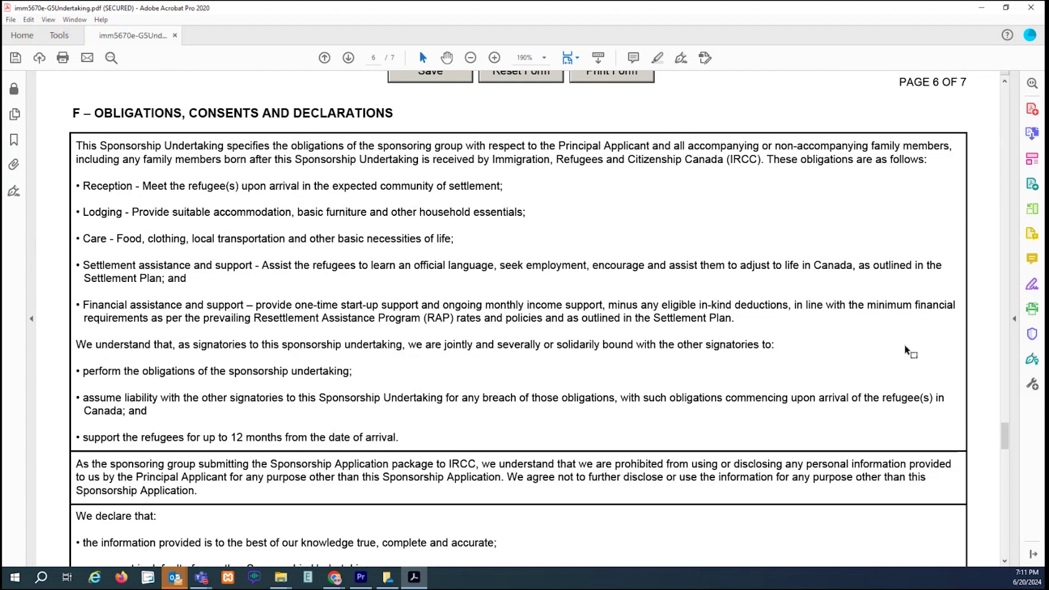
{"action": "scroll", "coordinate": [879, 349], "scroll_direction": "down", "scroll_amount": 7}
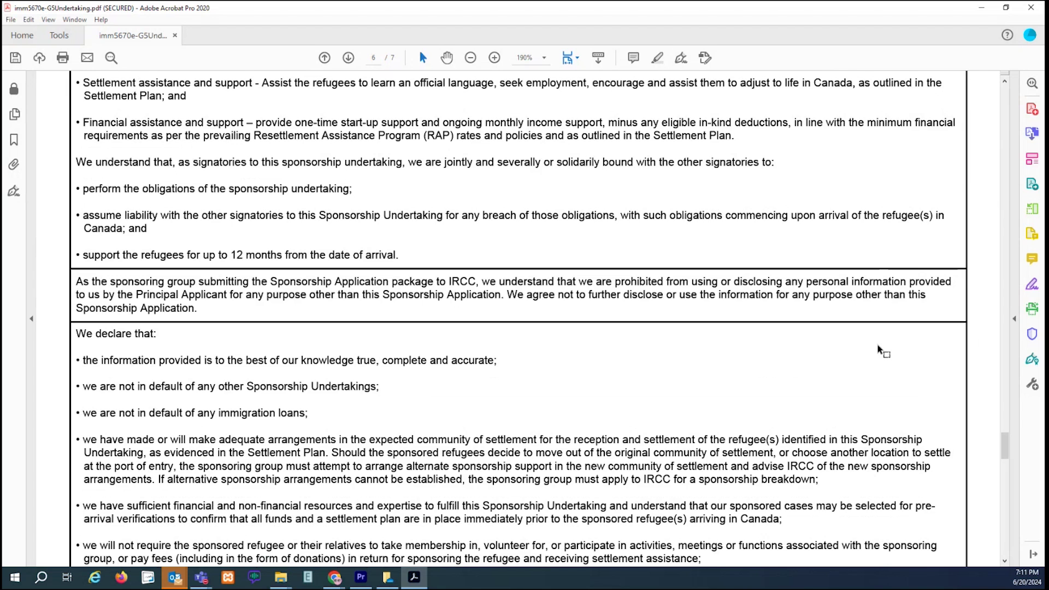
{"action": "scroll", "coordinate": [879, 349], "scroll_direction": "down", "scroll_amount": 2}
{"action": "scroll", "coordinate": [878, 349], "scroll_direction": "down", "scroll_amount": 3}
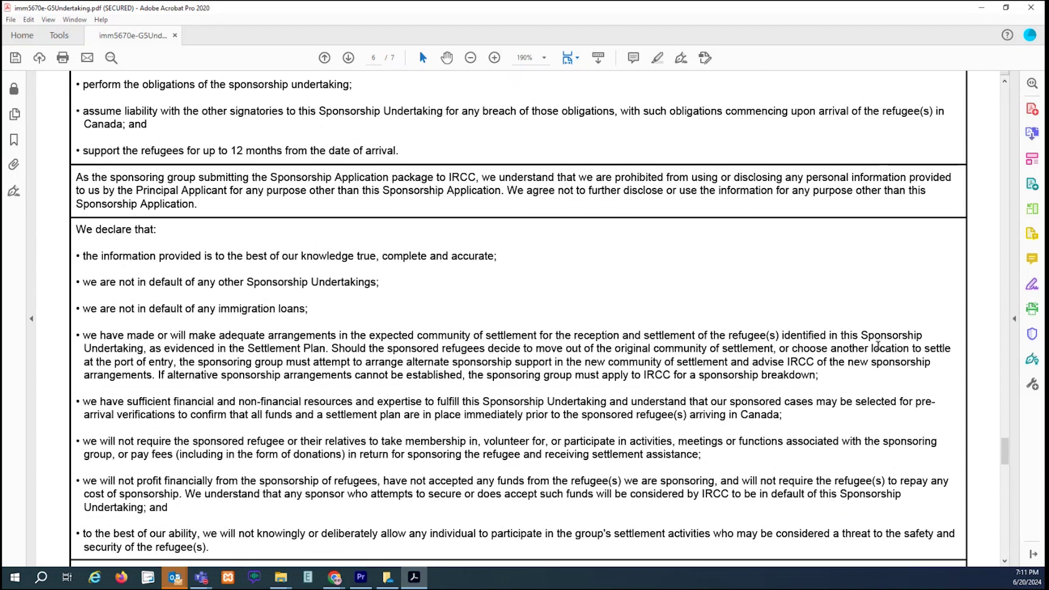
{"action": "scroll", "coordinate": [877, 345], "scroll_direction": "down", "scroll_amount": 4}
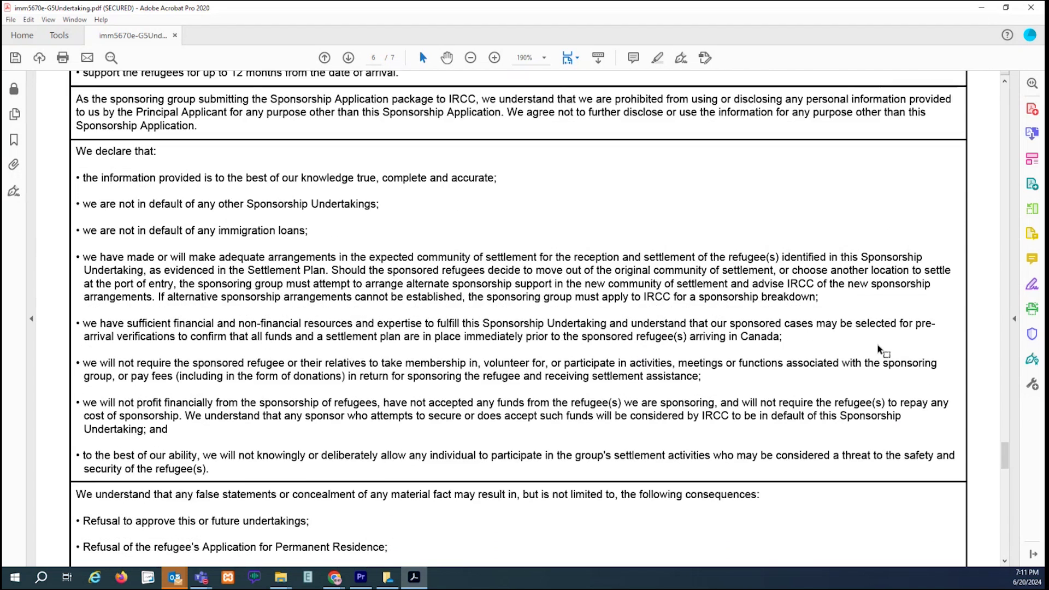
{"action": "scroll", "coordinate": [878, 348], "scroll_direction": "down", "scroll_amount": 20}
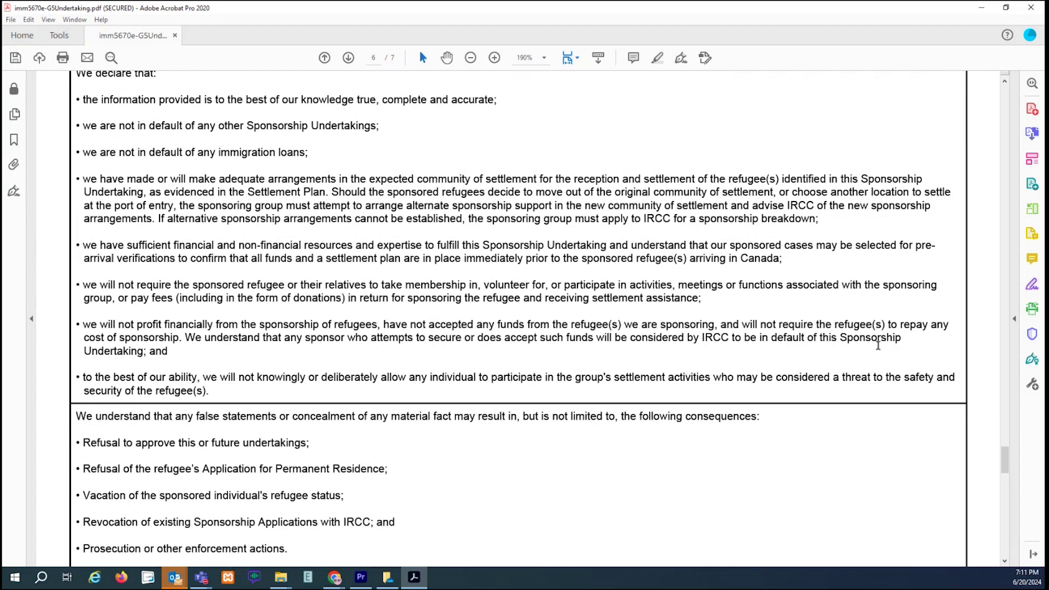
Sign for Group Member 1 in section G with "type in my name to sign the form" and date it 2024-06-20.
{"action": "scroll", "coordinate": [878, 349], "scroll_direction": "down", "scroll_amount": 4}
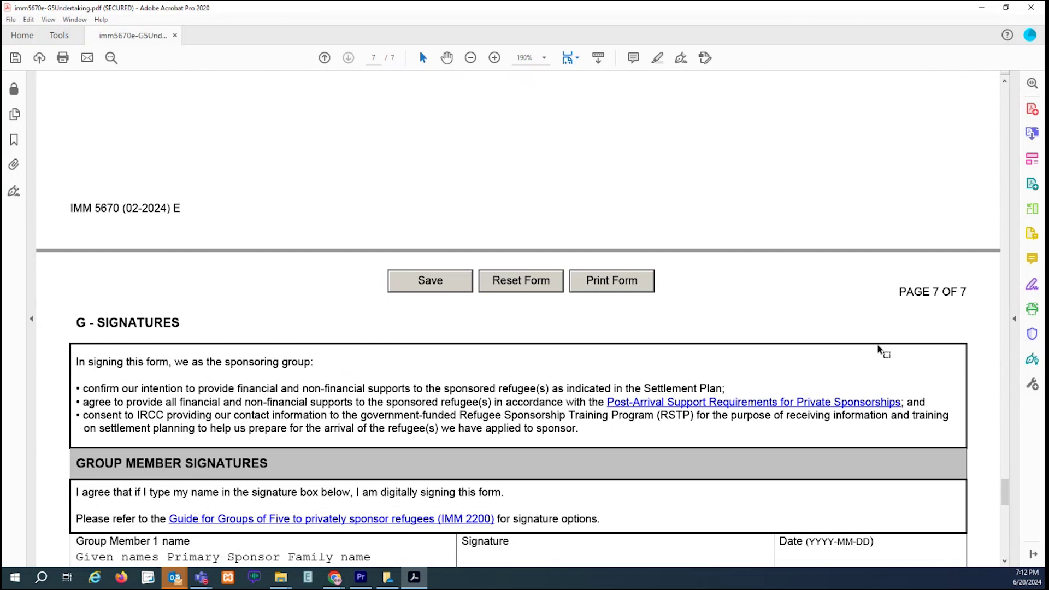
{"action": "scroll", "coordinate": [878, 350], "scroll_direction": "down", "scroll_amount": 5}
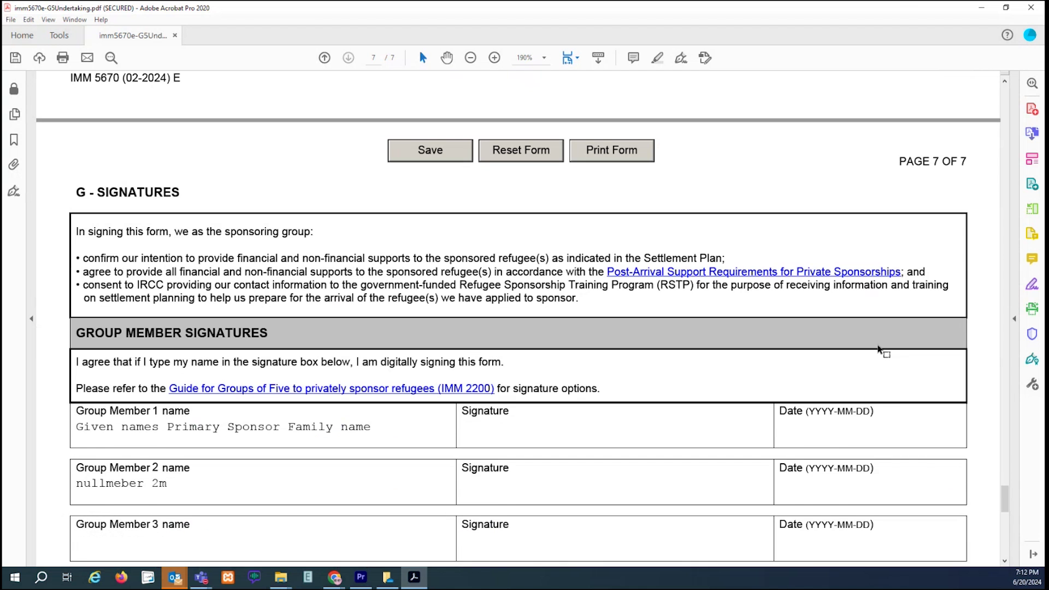
{"action": "scroll", "coordinate": [878, 349], "scroll_direction": "down", "scroll_amount": 2}
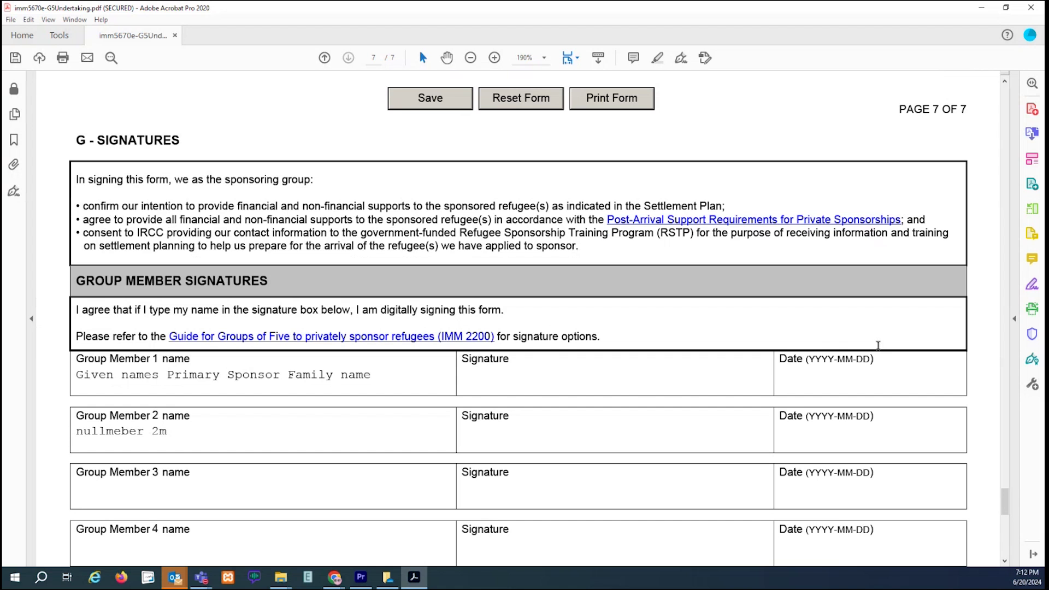
{"action": "scroll", "coordinate": [877, 345], "scroll_direction": "down", "scroll_amount": 1}
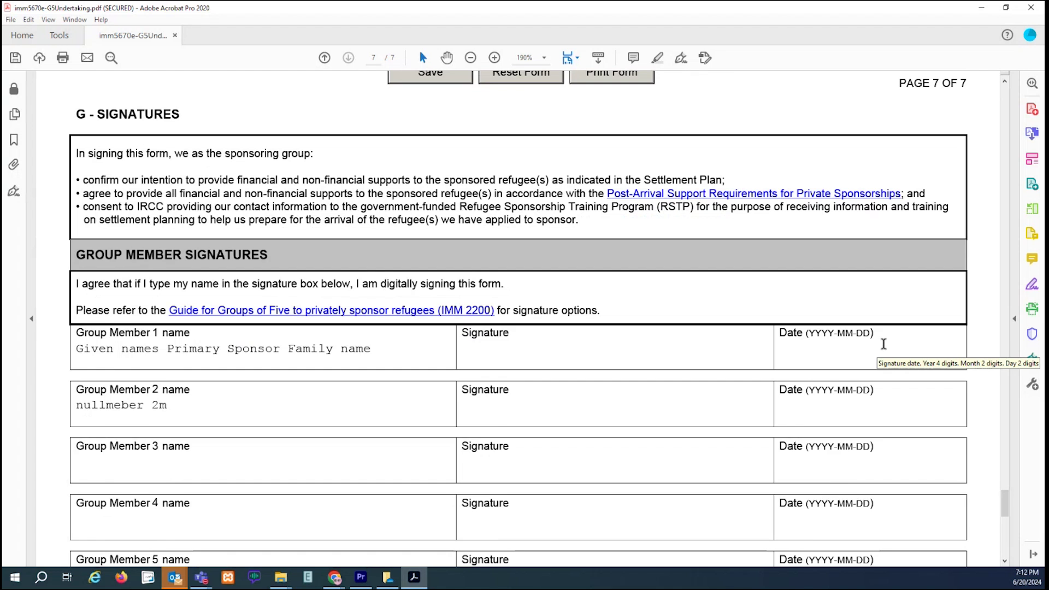
{"action": "scroll", "coordinate": [884, 343], "scroll_direction": "down", "scroll_amount": 3}
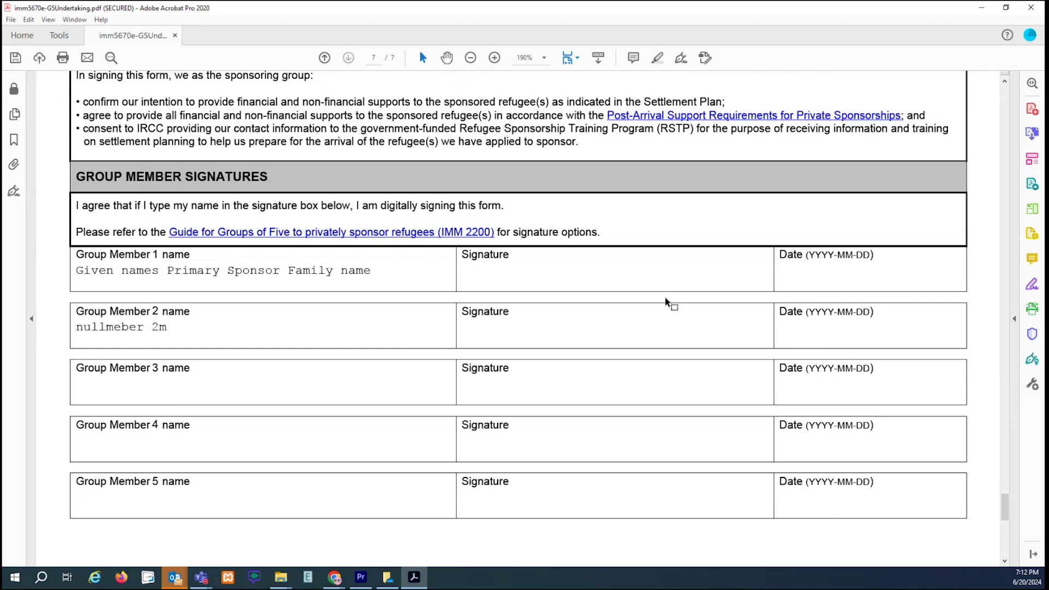
{"action": "left_click", "coordinate": [569, 275]}
{"action": "type", "text": "type in my name to sign the form"}
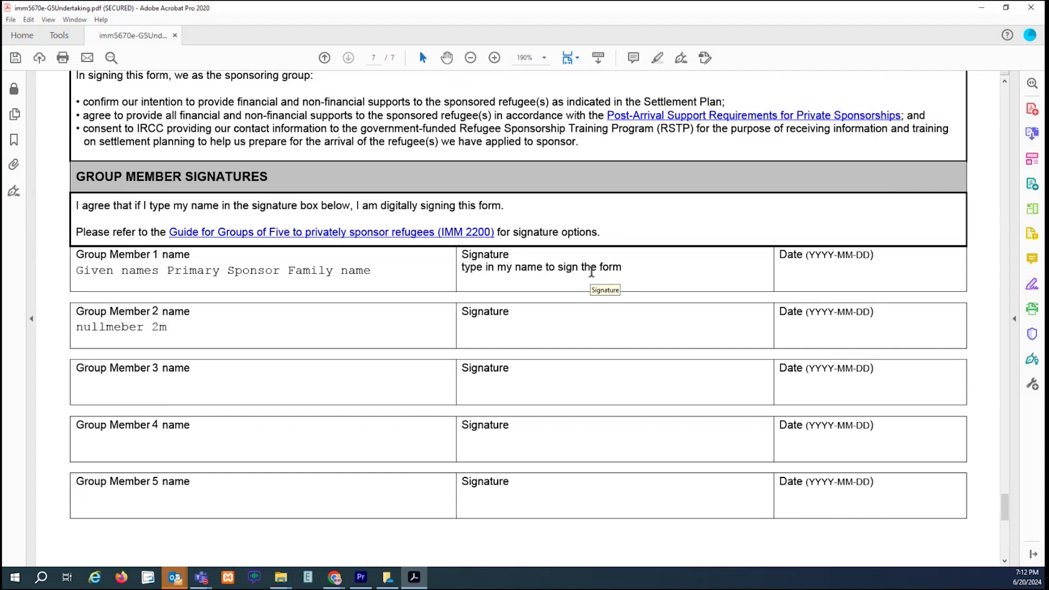
{"action": "left_click", "coordinate": [807, 274]}
{"action": "left_click", "coordinate": [968, 277]}
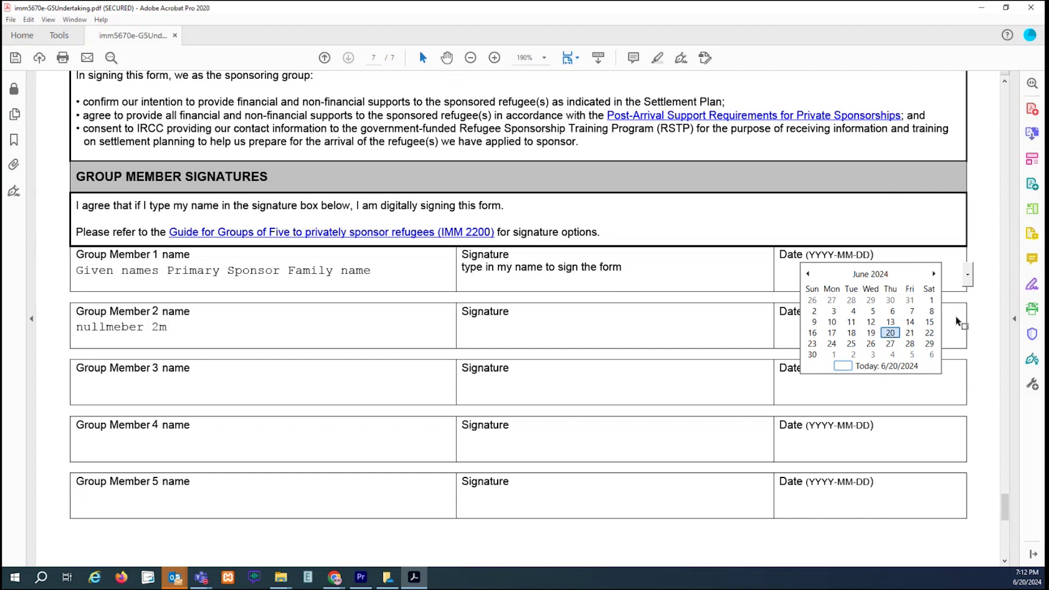
{"action": "left_click", "coordinate": [889, 333]}
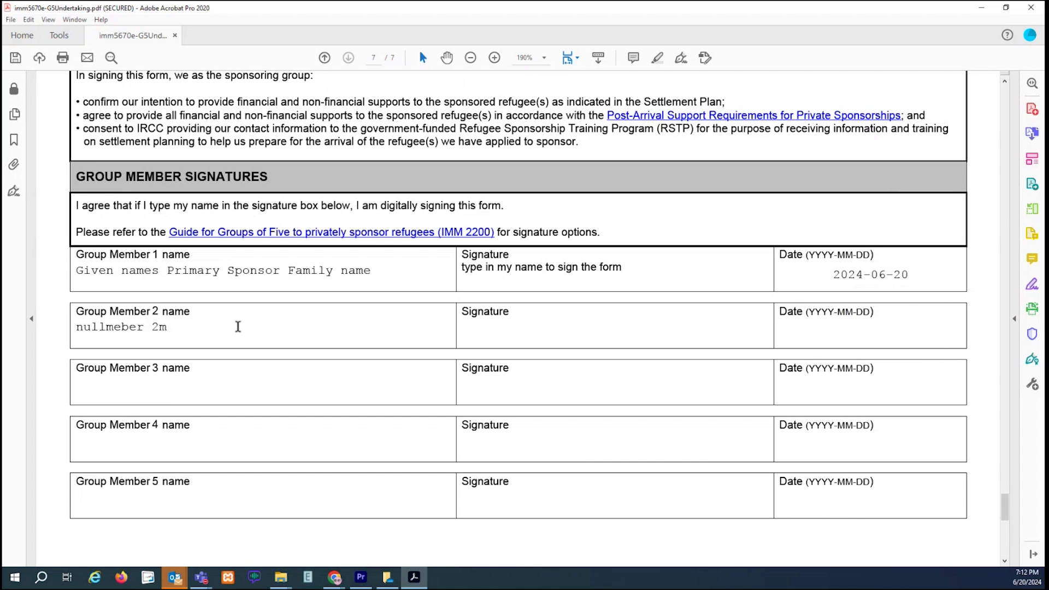
Sign for Group Member 2 with "group member 2 types name" and date it 2024-06-21.
{"action": "left_click", "coordinate": [531, 333]}
{"action": "type", "text": "group member 2 types name"}
{"action": "left_click", "coordinate": [816, 337]}
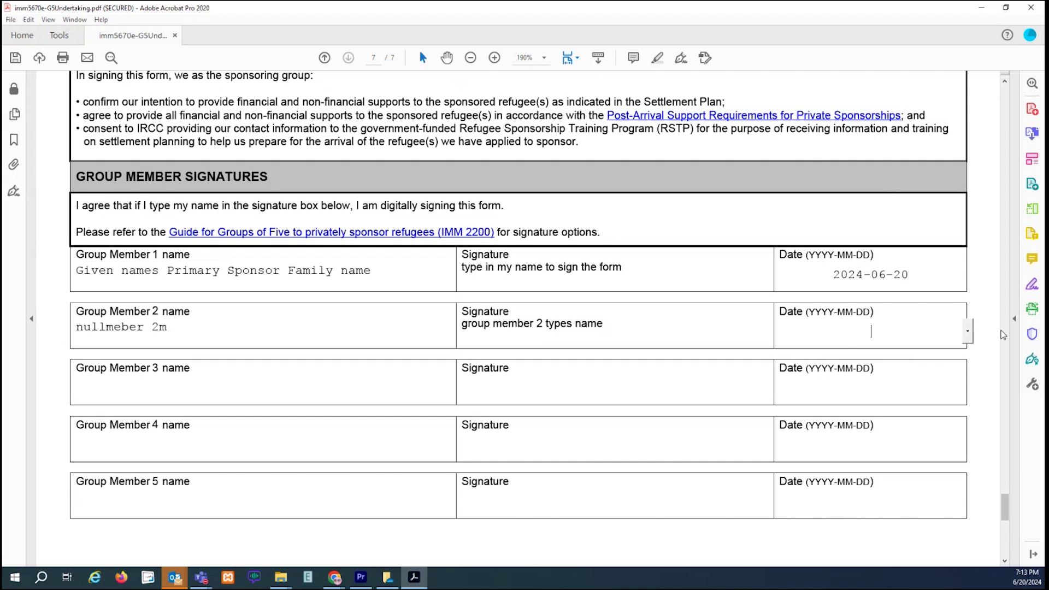
{"action": "left_click", "coordinate": [967, 331]}
{"action": "left_click", "coordinate": [891, 392]}
Save the form to the Desktop as imm5670e-G5Undertaking using the form's own save function, replacing the existing file.
{"action": "scroll", "coordinate": [822, 333], "scroll_direction": "down", "scroll_amount": 3}
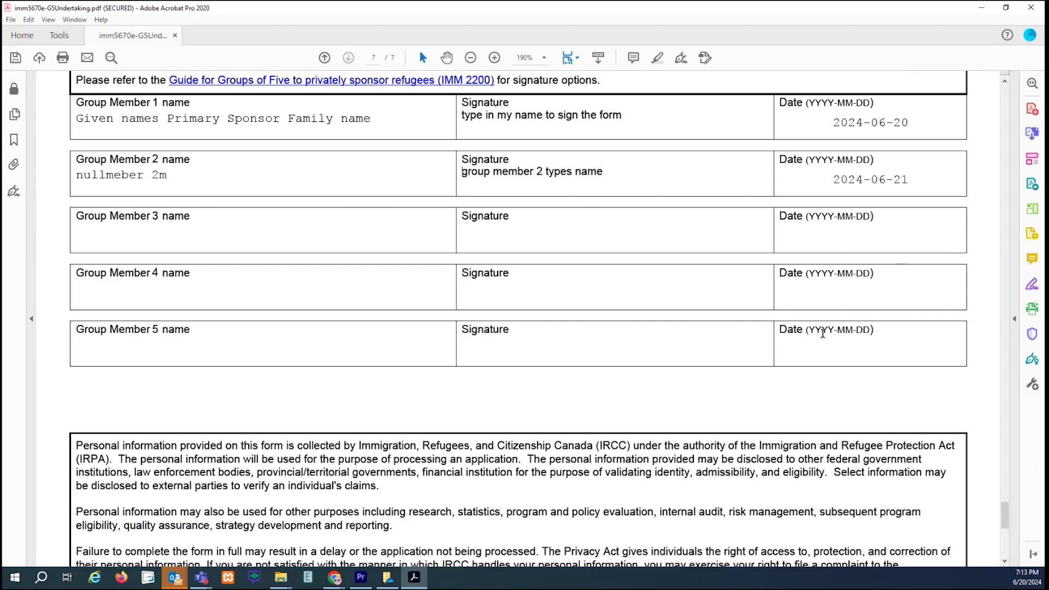
{"action": "scroll", "coordinate": [822, 332], "scroll_direction": "up", "scroll_amount": 7}
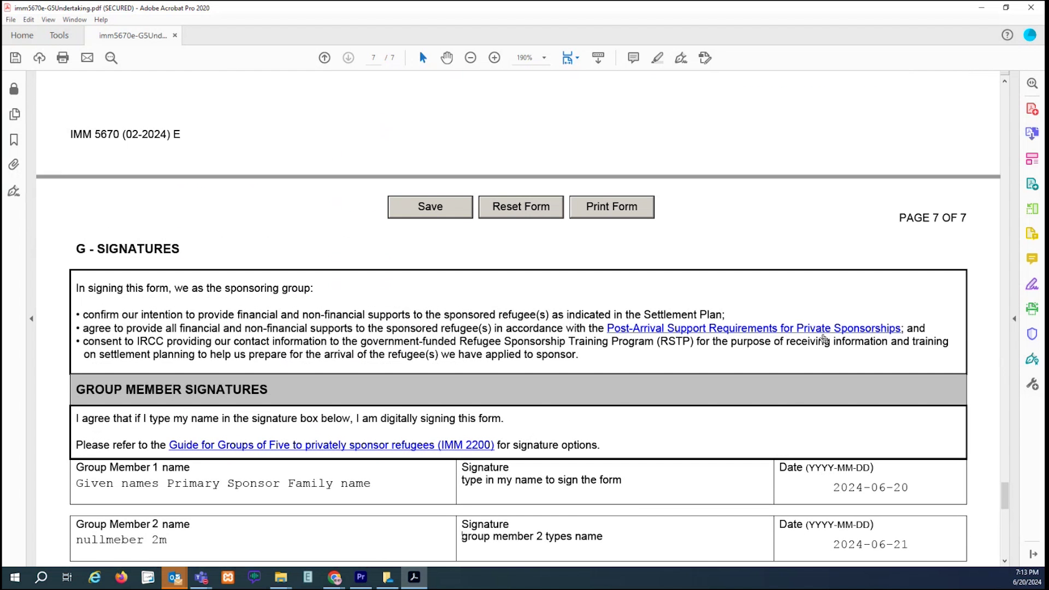
{"action": "left_click", "coordinate": [437, 207]}
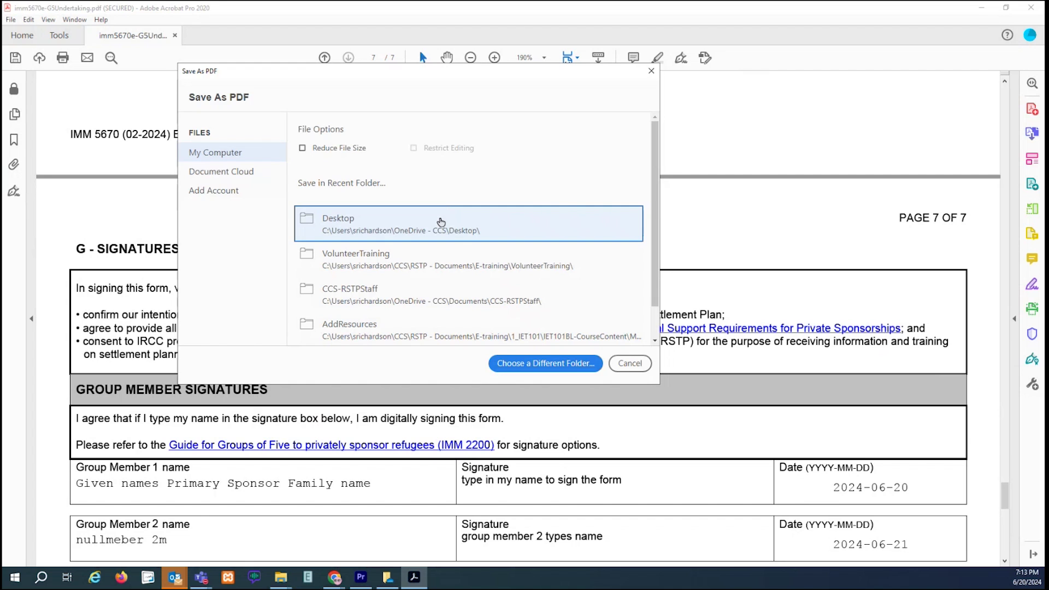
{"action": "left_click", "coordinate": [442, 222]}
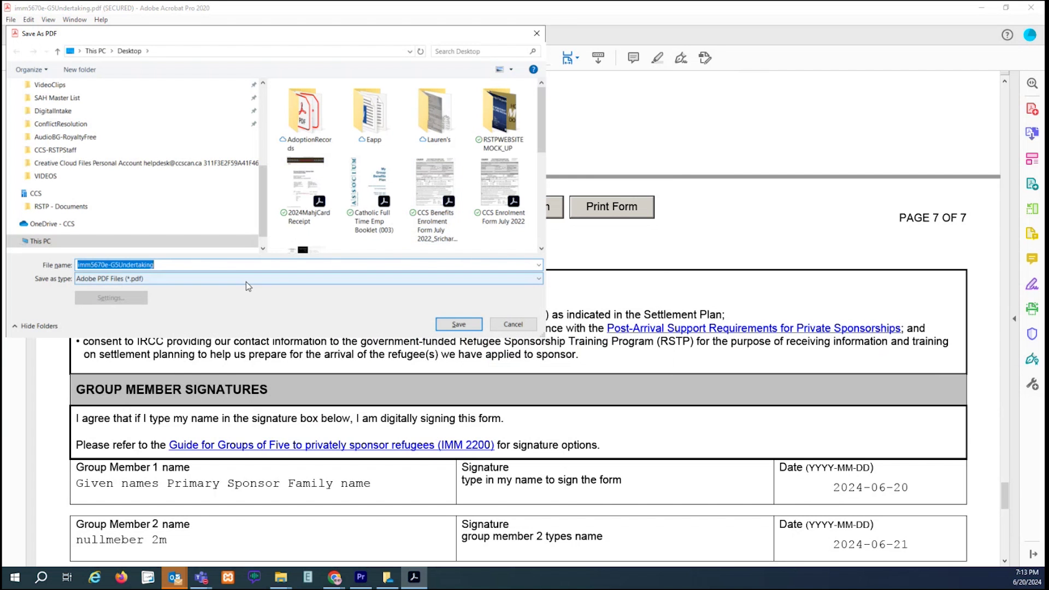
{"action": "left_click", "coordinate": [446, 326]}
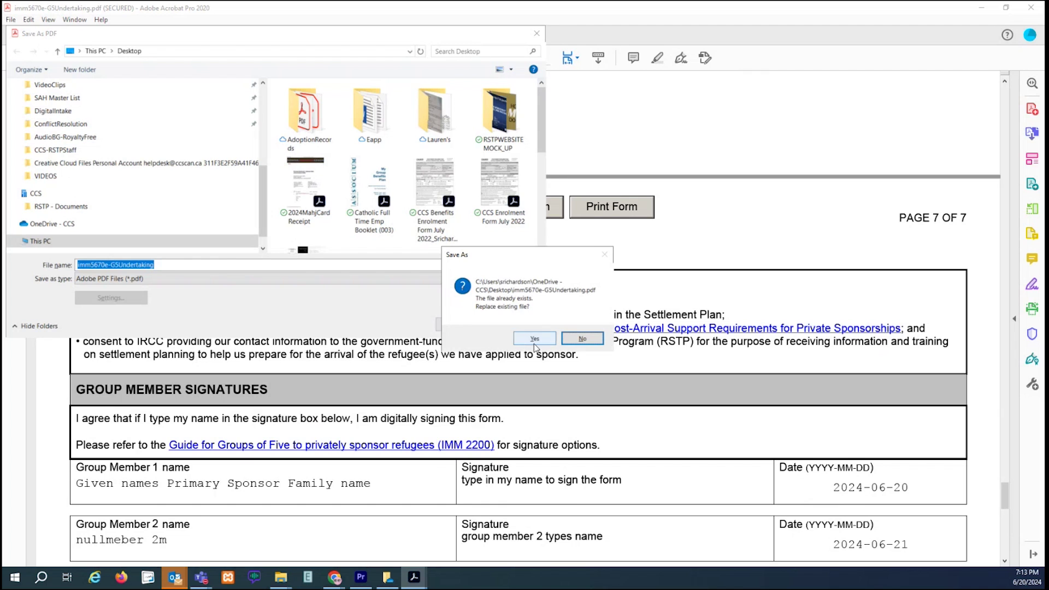
{"action": "left_click", "coordinate": [446, 325]}
{"action": "left_click", "coordinate": [534, 340]}
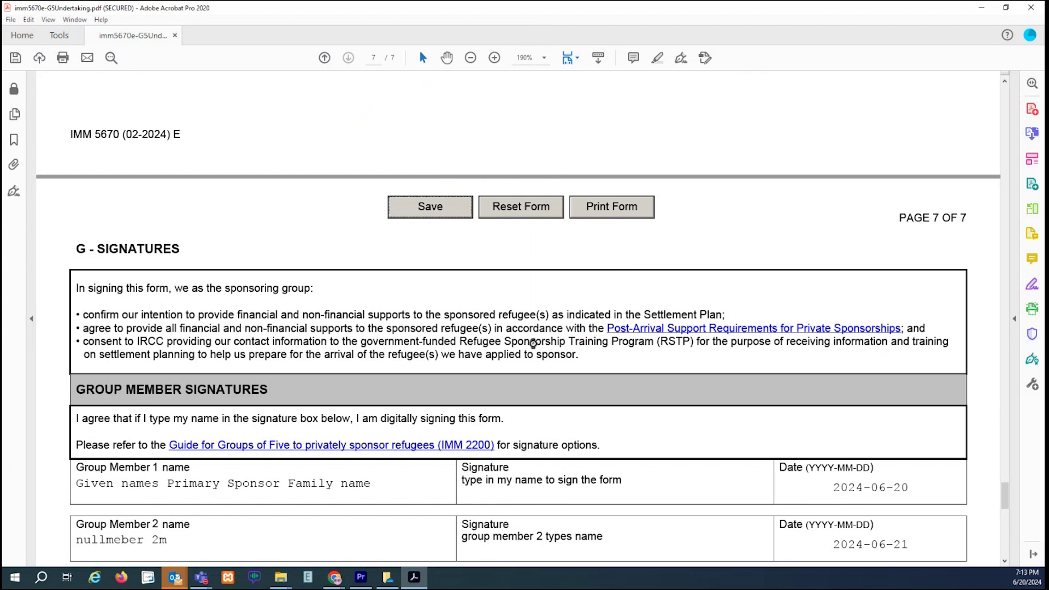
Print all pages of the form with Microsoft Print to PDF as the printer.
{"action": "left_click", "coordinate": [616, 215]}
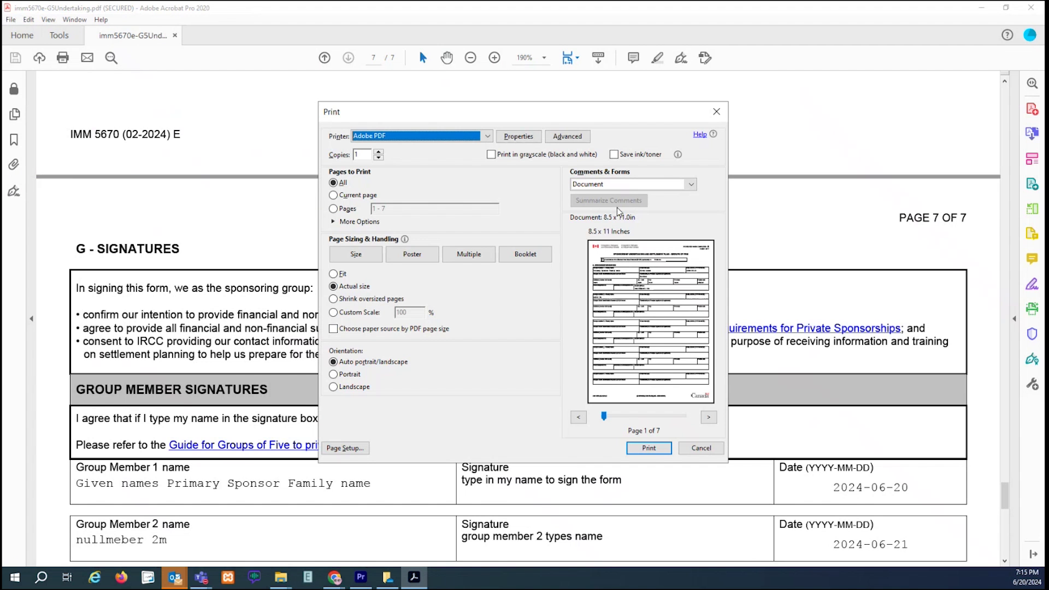
{"action": "left_click", "coordinate": [488, 137]}
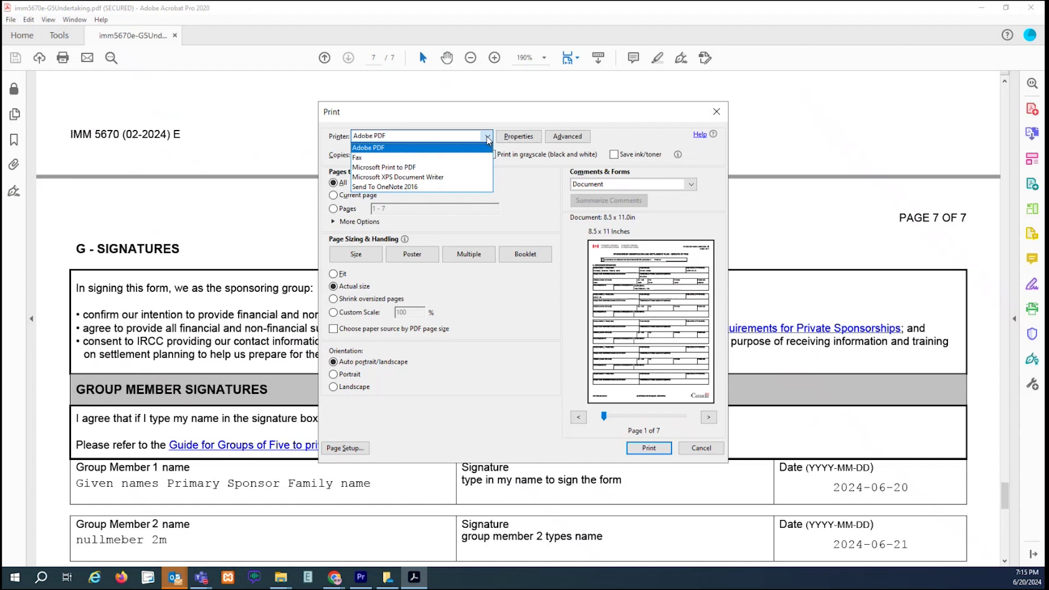
{"action": "left_click", "coordinate": [453, 167]}
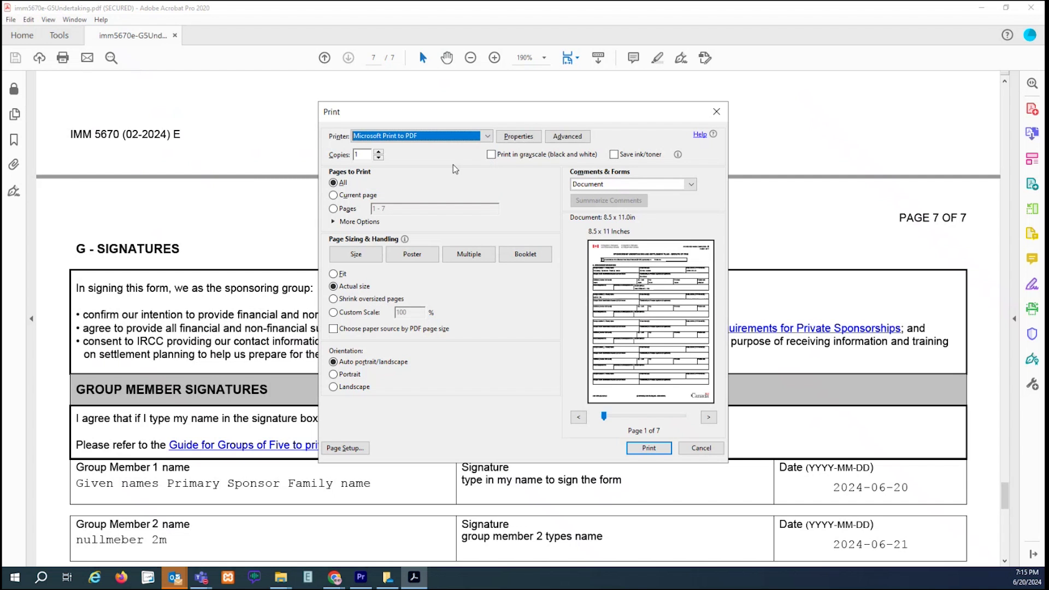
{"action": "left_click", "coordinate": [655, 452]}
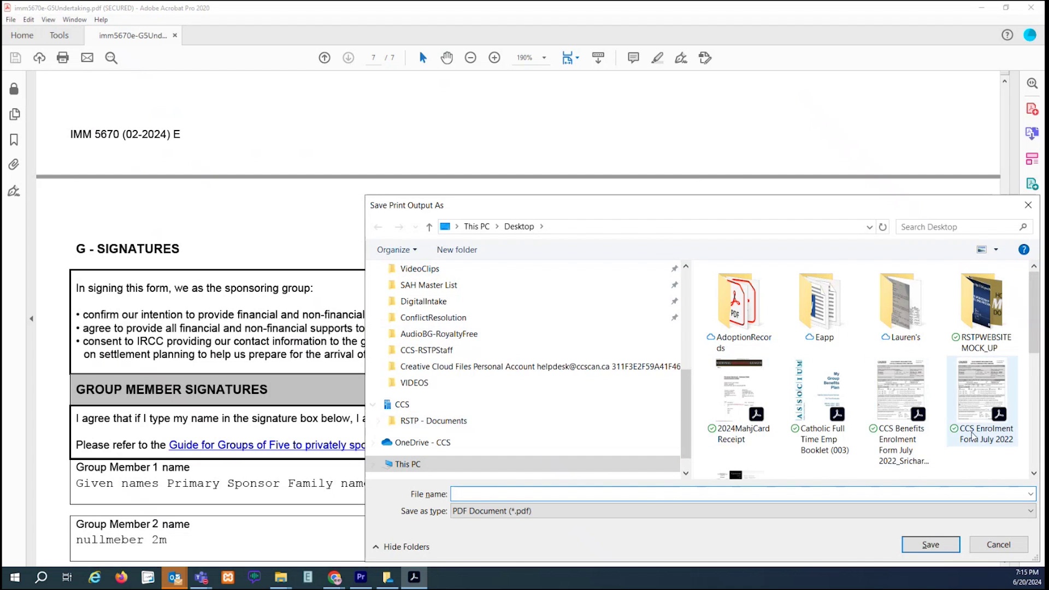
Save the print output on the Desktop as imm5670e-G5Undertaking-printed, basing the name on the existing undertaking file.
{"action": "scroll", "coordinate": [971, 433], "scroll_direction": "down", "scroll_amount": 5}
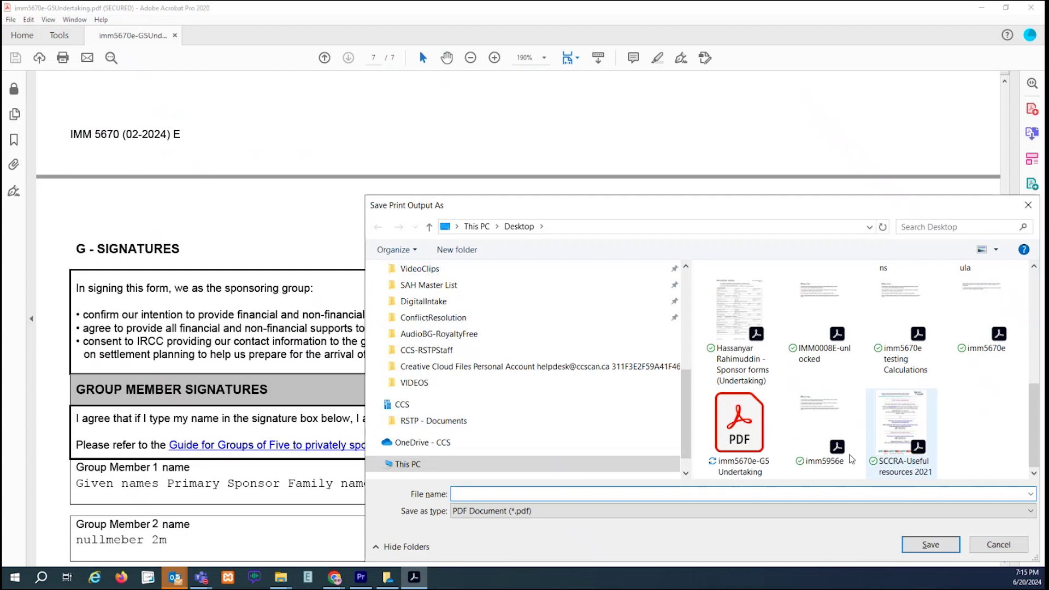
{"action": "left_click", "coordinate": [724, 476]}
{"action": "left_click", "coordinate": [560, 494]}
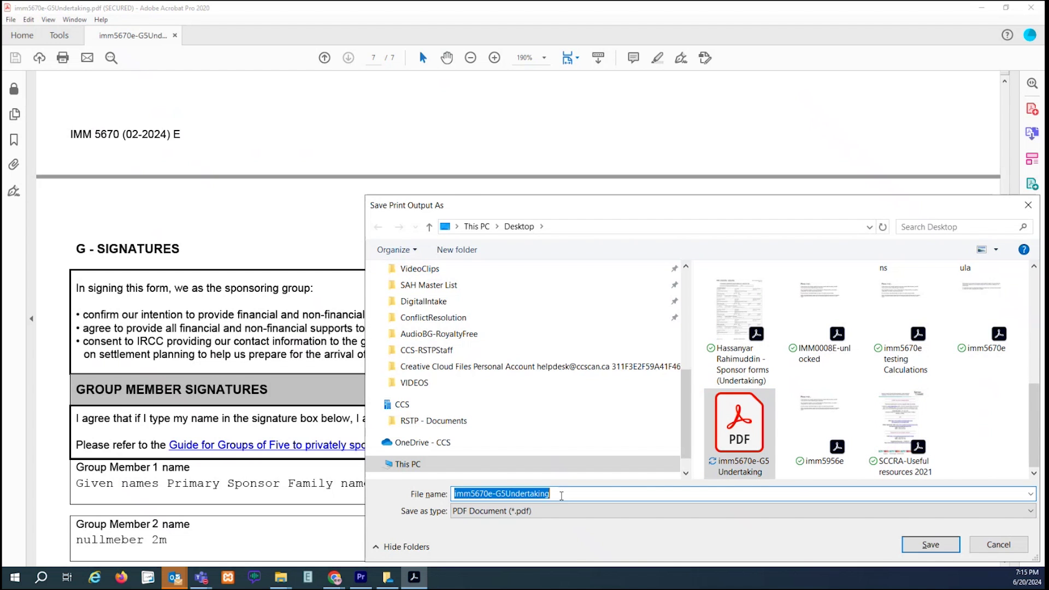
{"action": "left_click", "coordinate": [562, 494]}
{"action": "left_click", "coordinate": [562, 495]}
{"action": "type", "text": "-printed"}
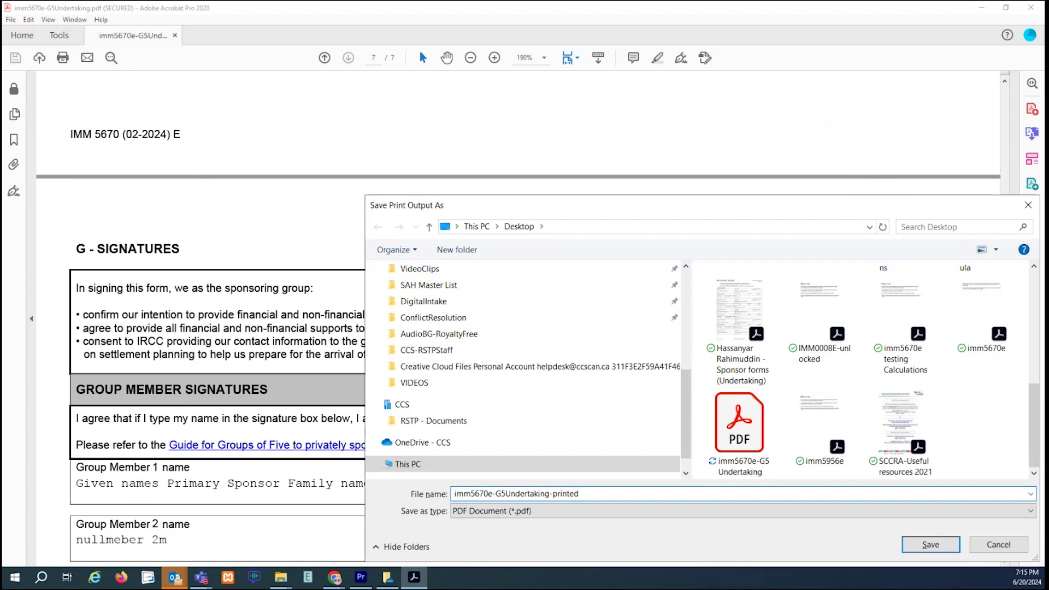
{"action": "left_click", "coordinate": [923, 548]}
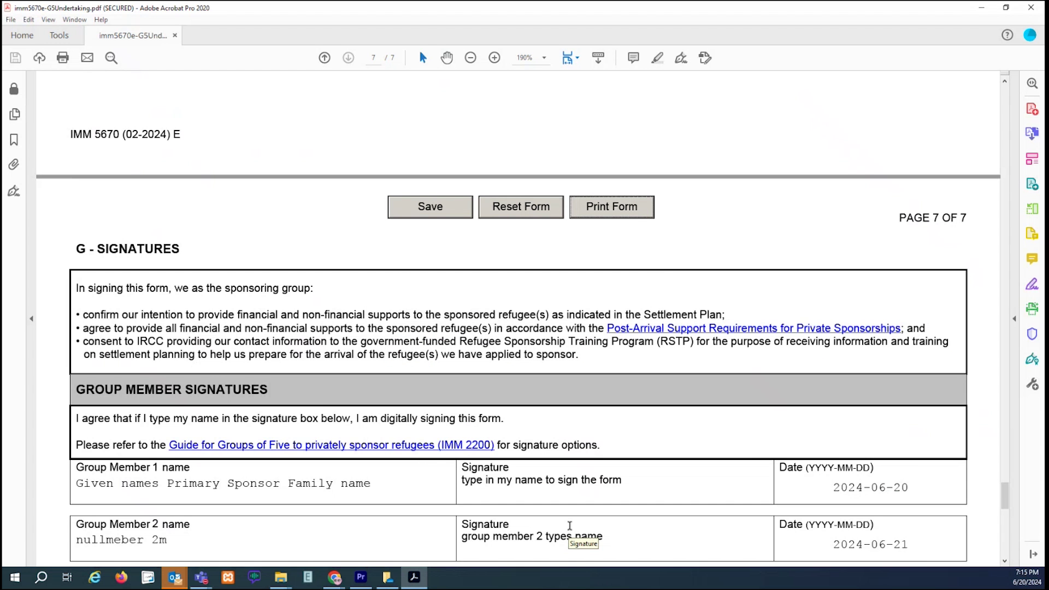
Switch to the Desktop folder in File Explorer and open imm5670e-G5Undertaking-printed.
{"action": "left_click", "coordinate": [281, 578]}
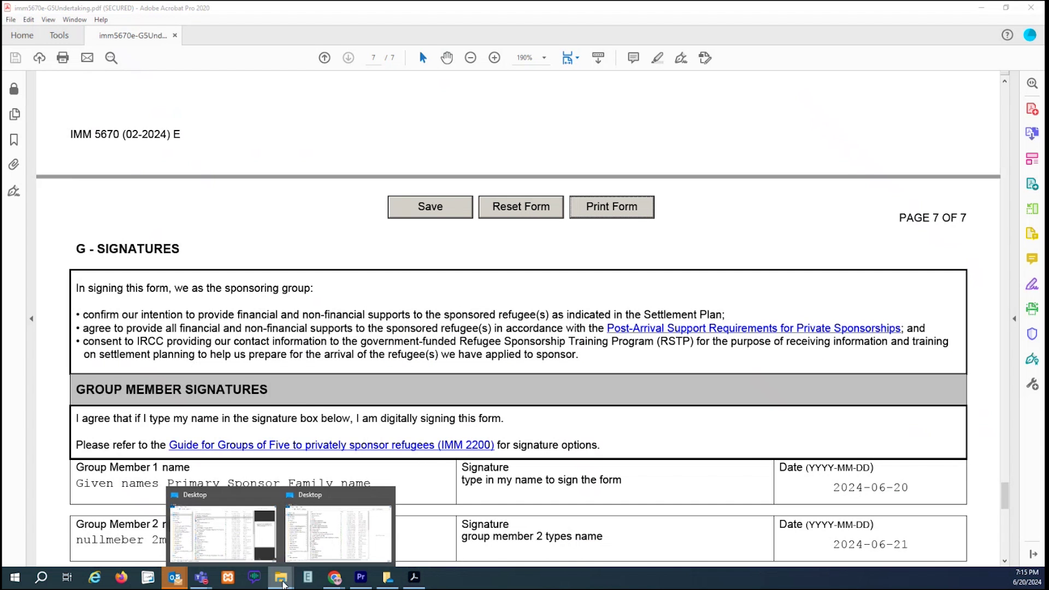
{"action": "left_click", "coordinate": [328, 550]}
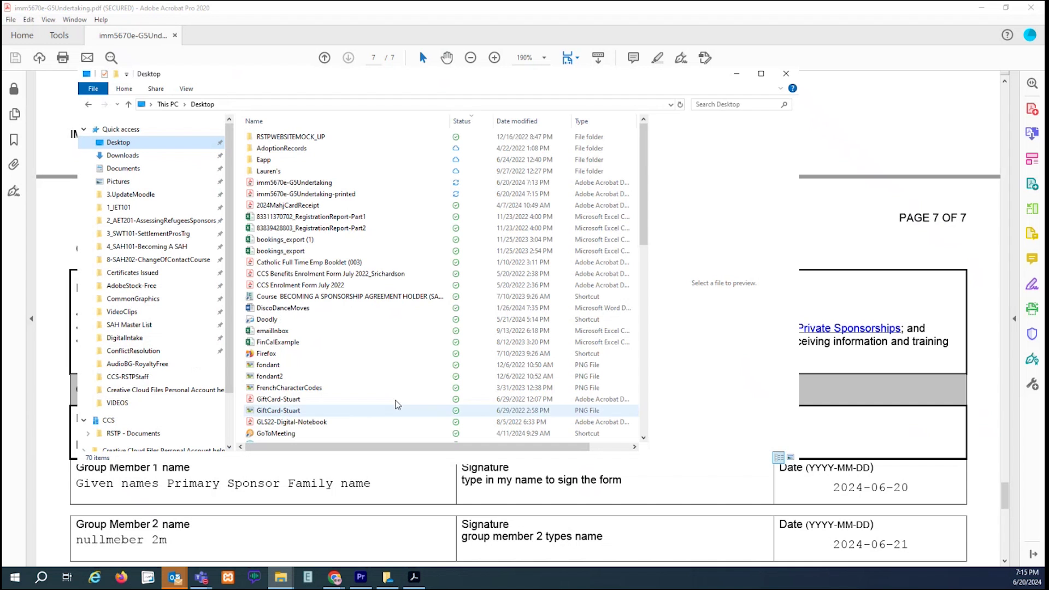
{"action": "left_click", "coordinate": [338, 196]}
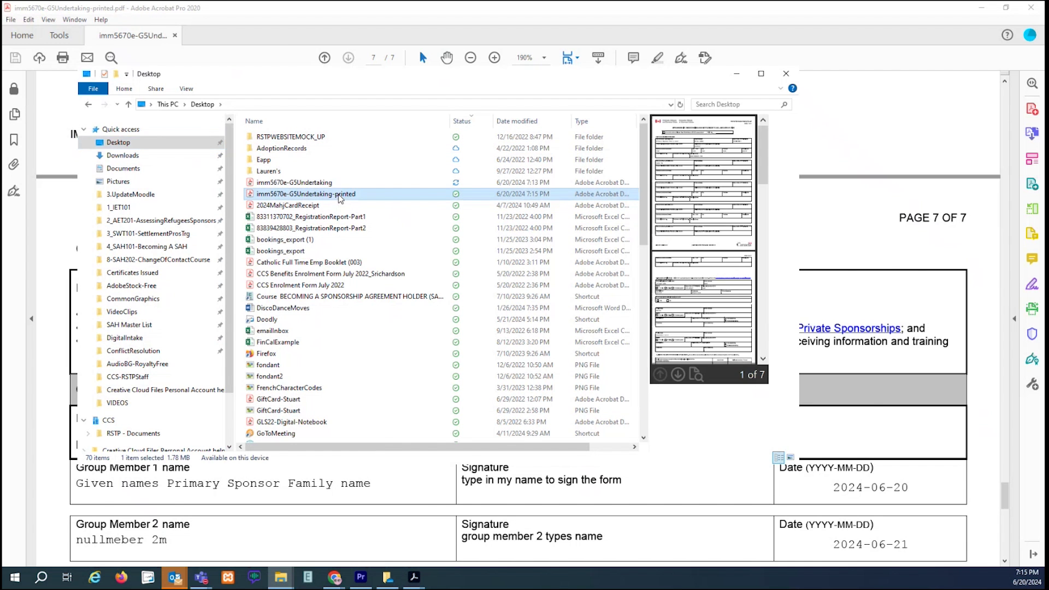
{"action": "double_click", "coordinate": [339, 195]}
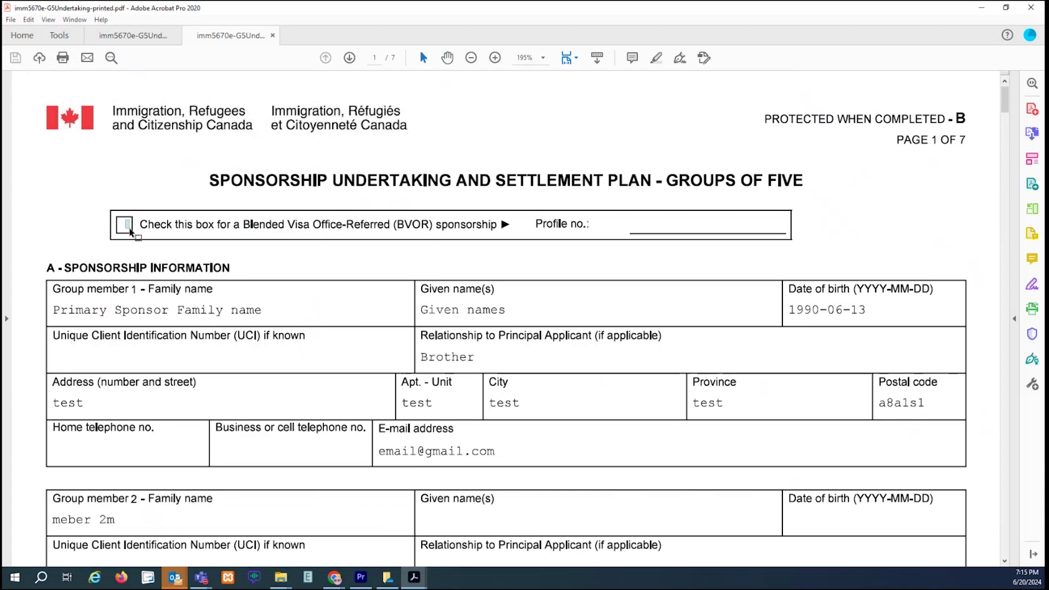
Check on page 1 of the printed copy whether the group member fields are still editable and how the entries appear.
{"action": "left_click_drag", "start_coordinate": [203, 214], "coordinate": [354, 321]}
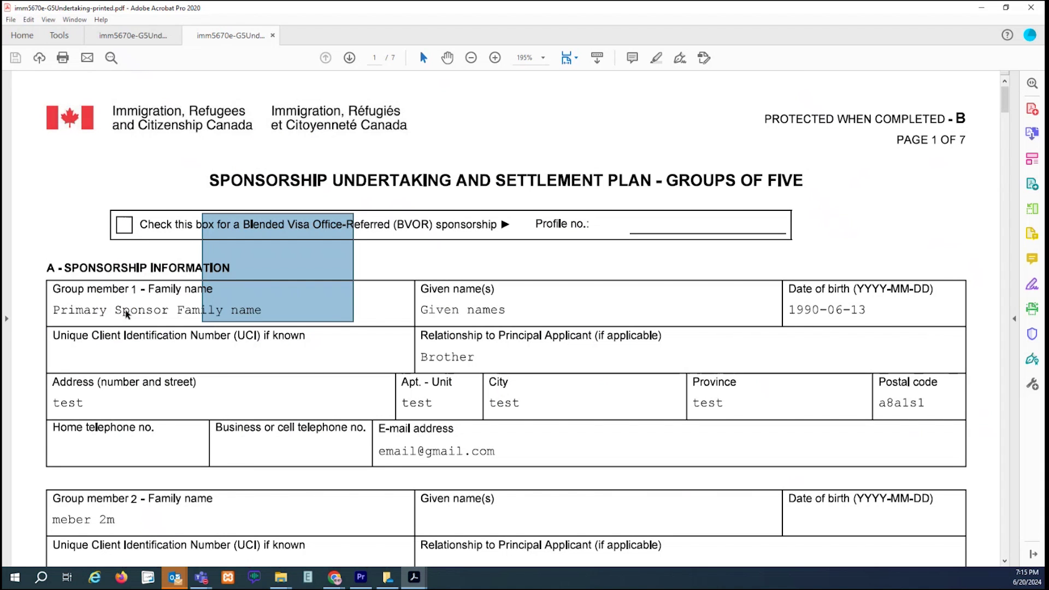
{"action": "left_click_drag", "start_coordinate": [126, 313], "coordinate": [201, 360]}
{"action": "left_click_drag", "start_coordinate": [463, 298], "coordinate": [545, 372]}
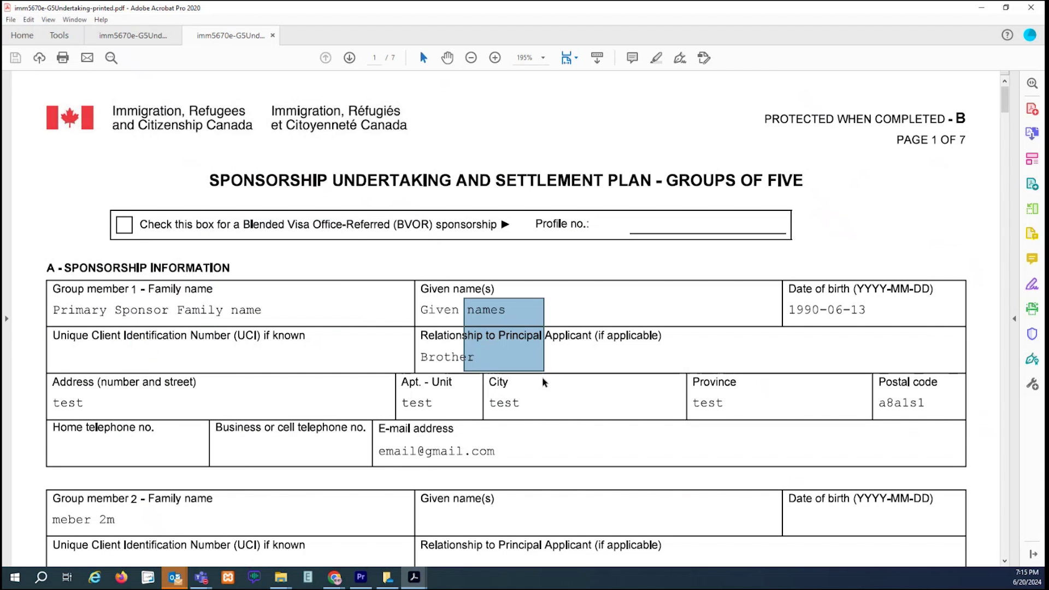
{"action": "left_click_drag", "start_coordinate": [355, 312], "coordinate": [458, 397]}
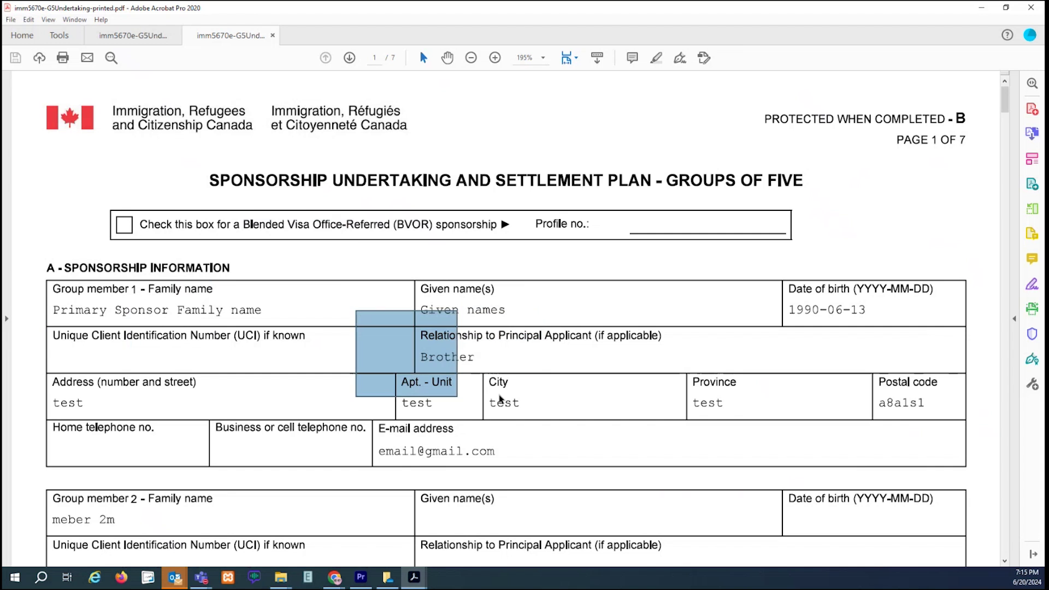
{"action": "scroll", "coordinate": [495, 379], "scroll_direction": "down", "scroll_amount": 2}
{"action": "left_click", "coordinate": [494, 380]}
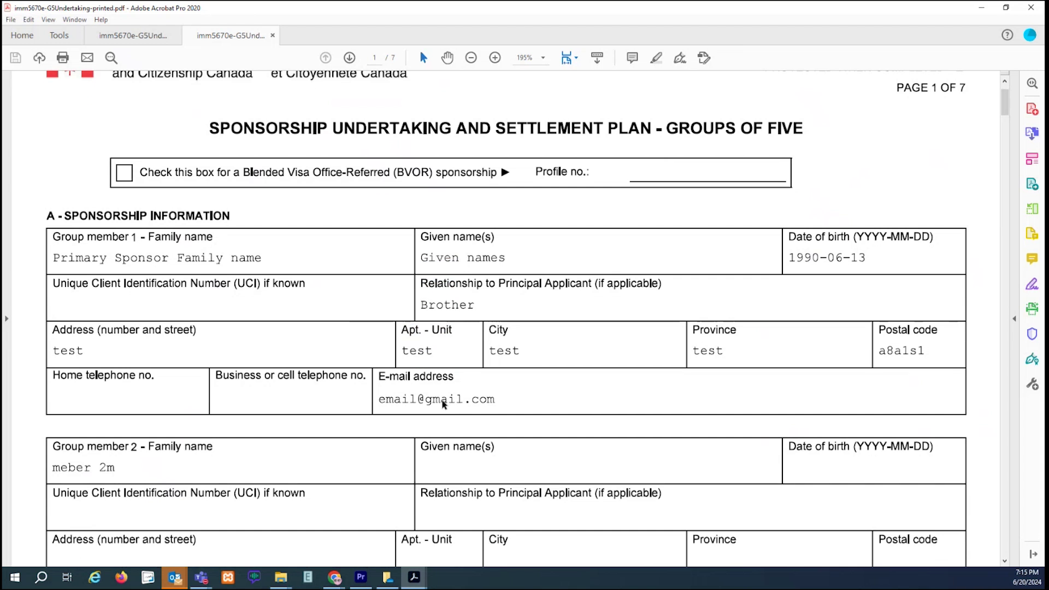
{"action": "scroll", "coordinate": [505, 408], "scroll_direction": "down", "scroll_amount": 4}
{"action": "scroll", "coordinate": [506, 409], "scroll_direction": "down", "scroll_amount": 15}
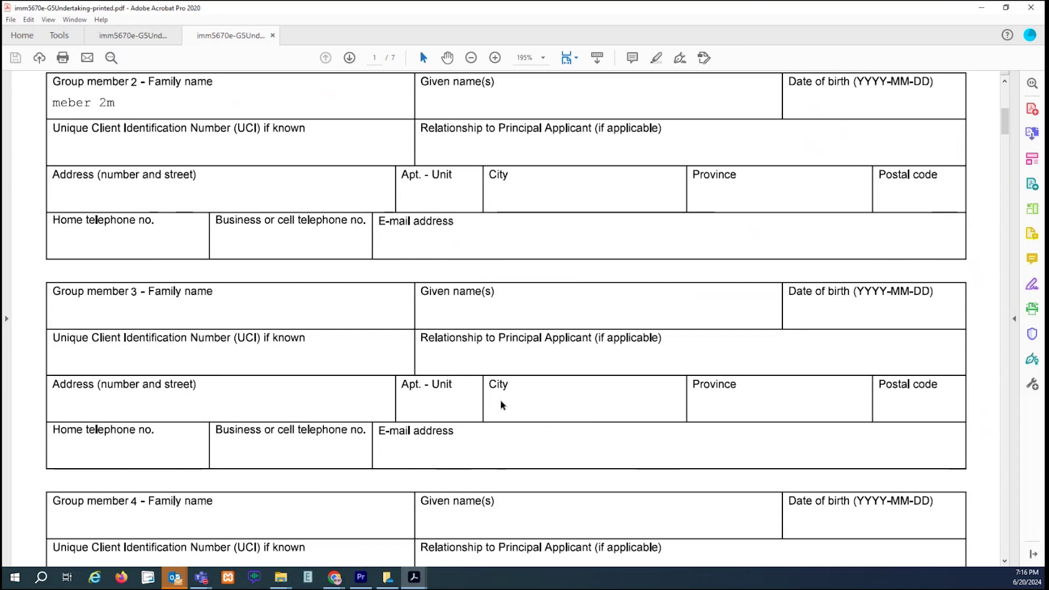
{"action": "scroll", "coordinate": [498, 398], "scroll_direction": "down", "scroll_amount": 6}
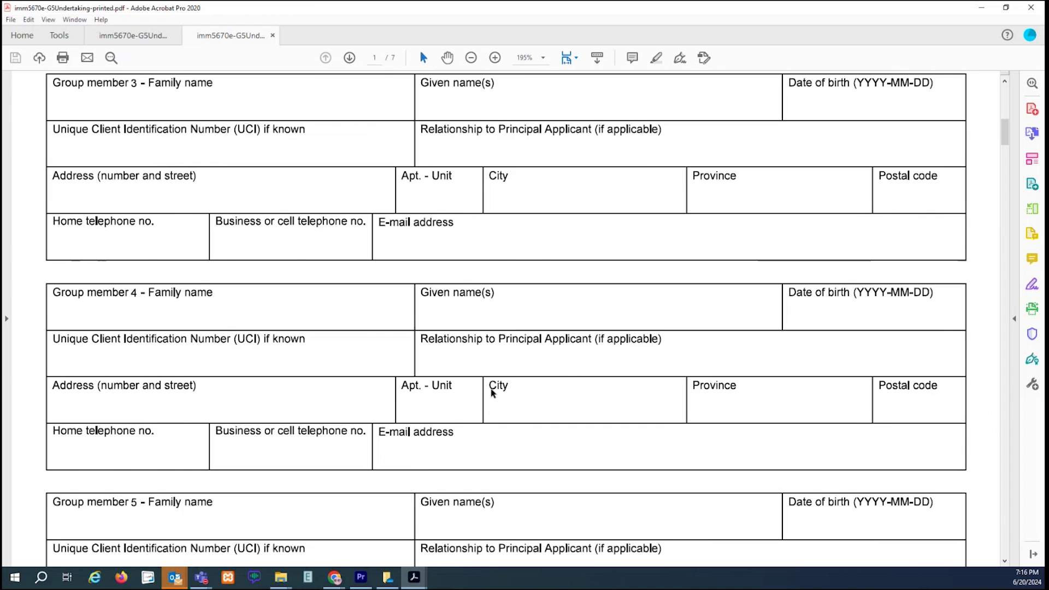
{"action": "scroll", "coordinate": [487, 386], "scroll_direction": "down", "scroll_amount": 3}
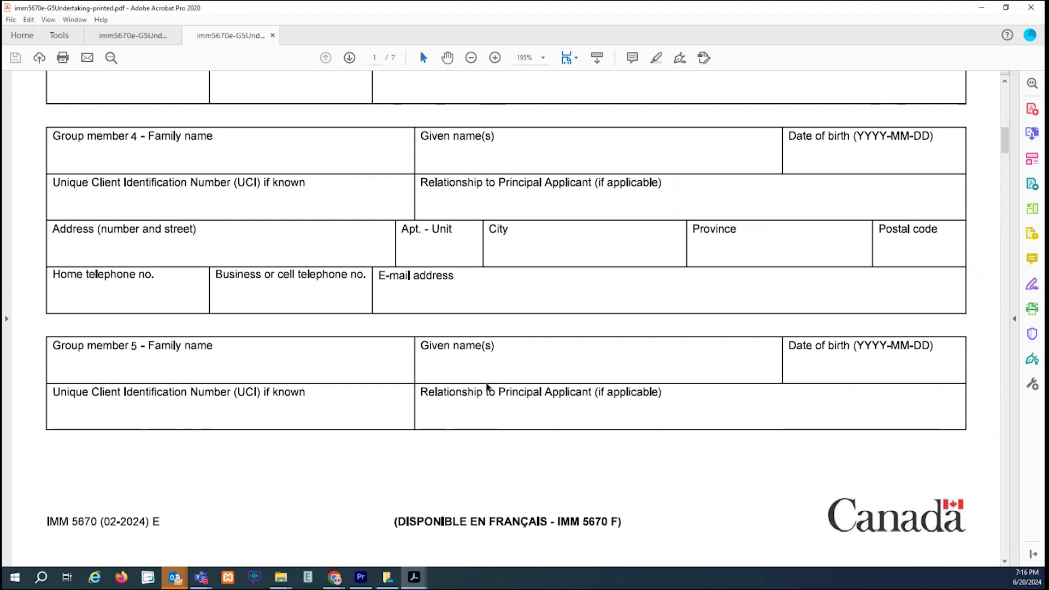
Return to the original fillable form and review the group member signature boxes on page 7.
{"action": "key", "text": "ctrl+Tab"}
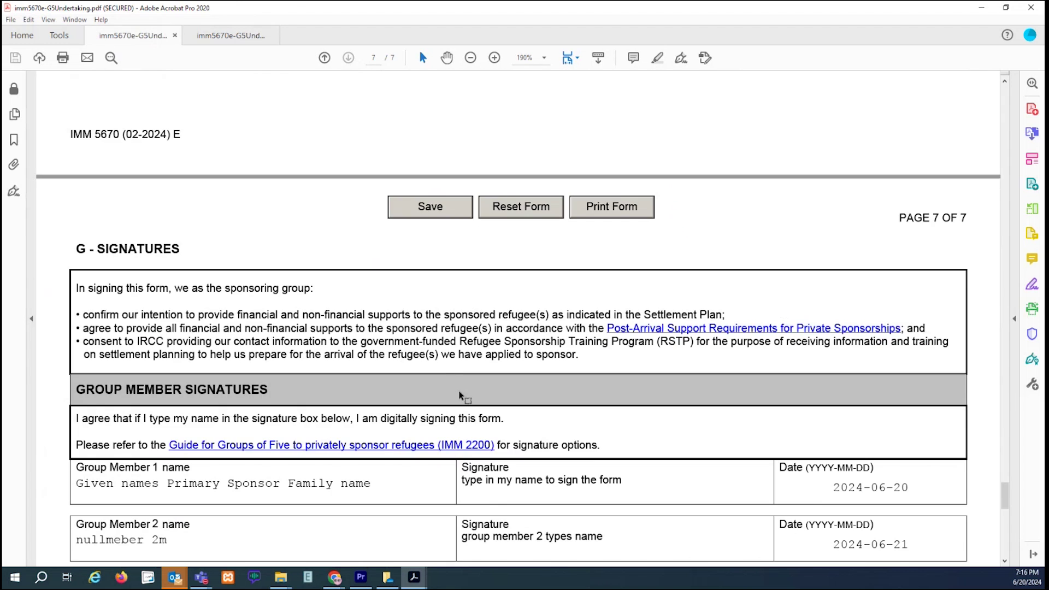
{"action": "scroll", "coordinate": [460, 394], "scroll_direction": "down", "scroll_amount": 4}
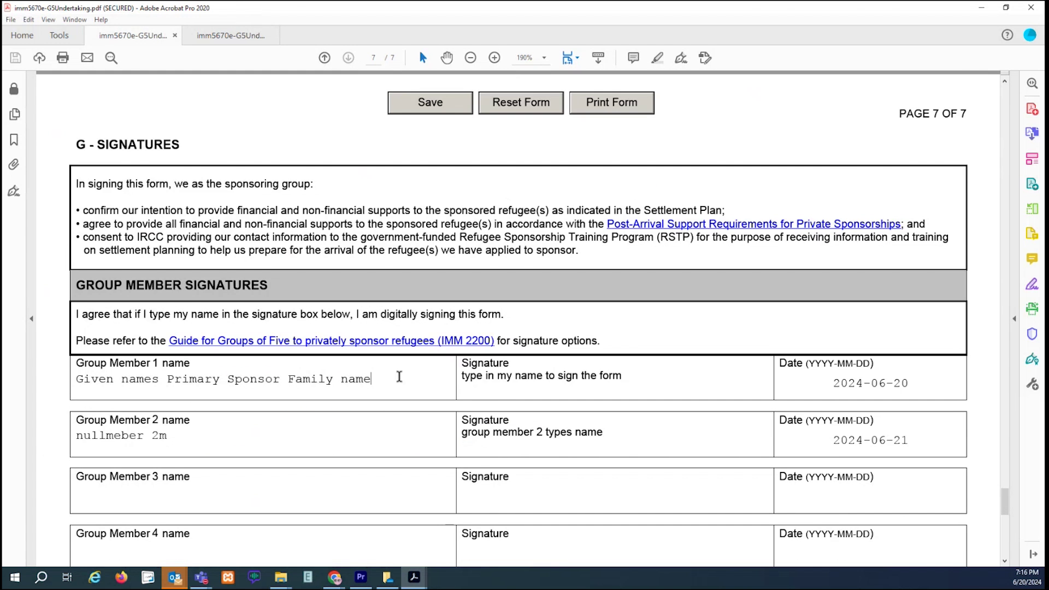
{"action": "scroll", "coordinate": [401, 377], "scroll_direction": "down", "scroll_amount": 3}
{"action": "scroll", "coordinate": [374, 360], "scroll_direction": "down", "scroll_amount": 4}
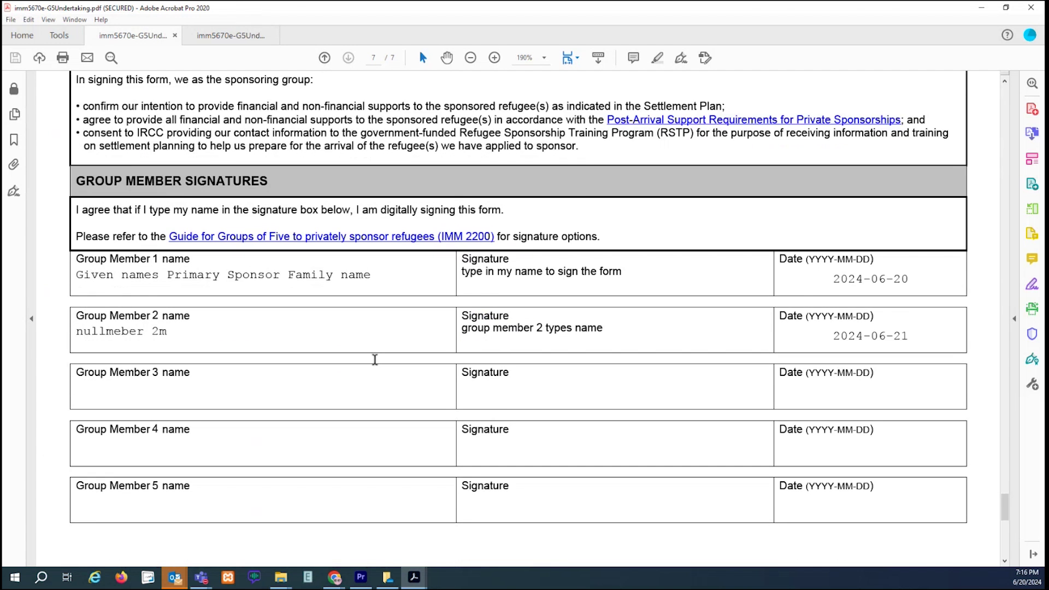